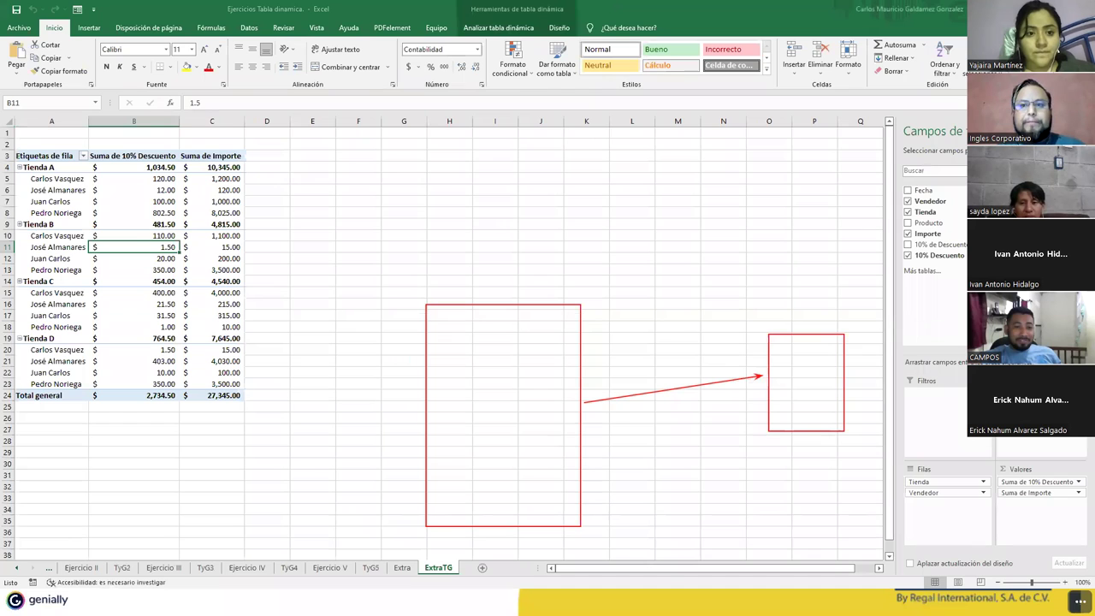
# Switch to the Tabla Dinamica workbook, check its two blank sheets and enable editing of the protected file
pyautogui.press('Escape')
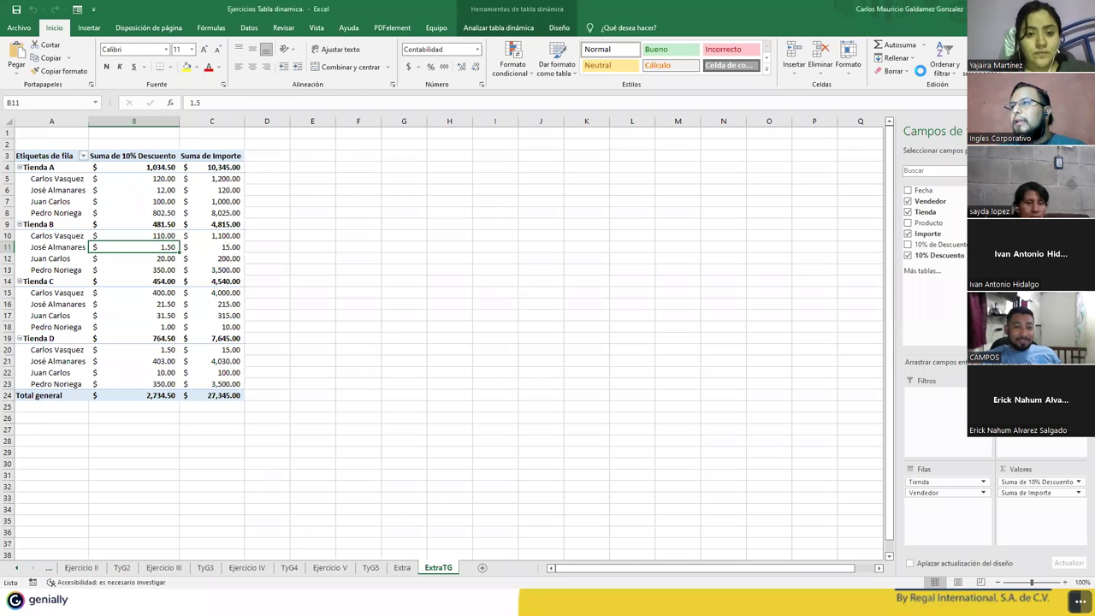
pyautogui.hotkey('alt', 'Tab')
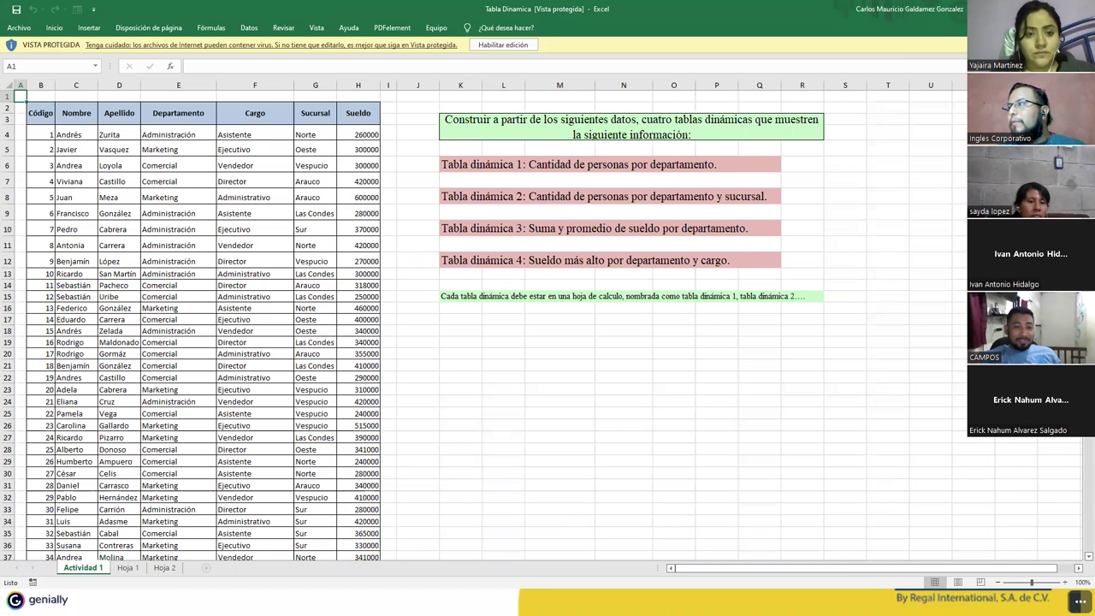
pyautogui.click(130, 569)
pyautogui.click(152, 569)
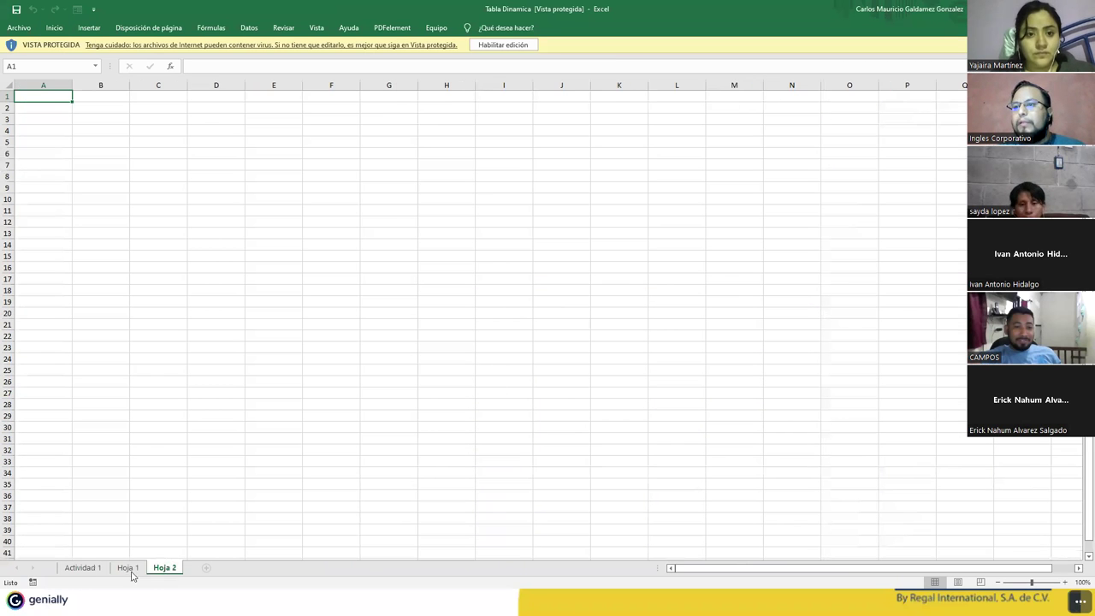
pyautogui.click(81, 569)
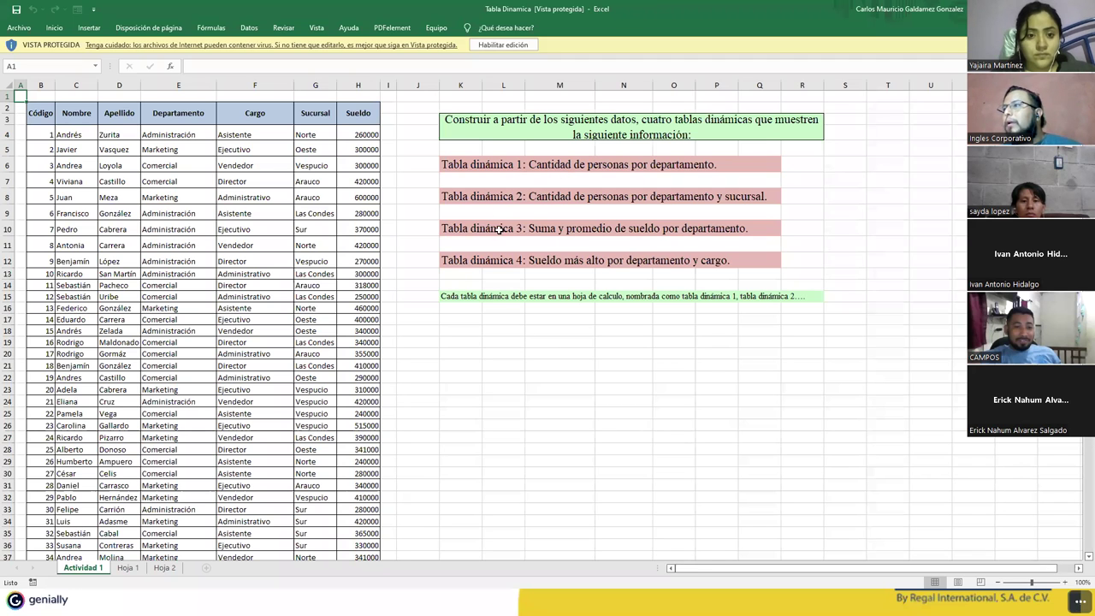
pyautogui.click(503, 45)
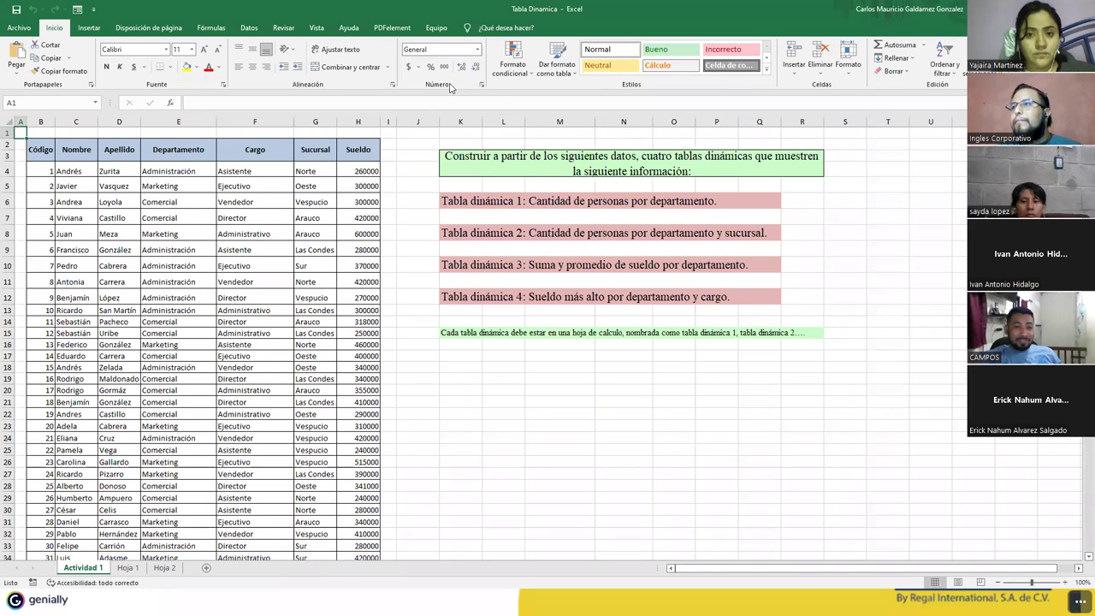
# Examine the employee table's column headers and the request for Tabla dinámica 1 on the Actividad 1 sheet
pyautogui.click(356, 171)
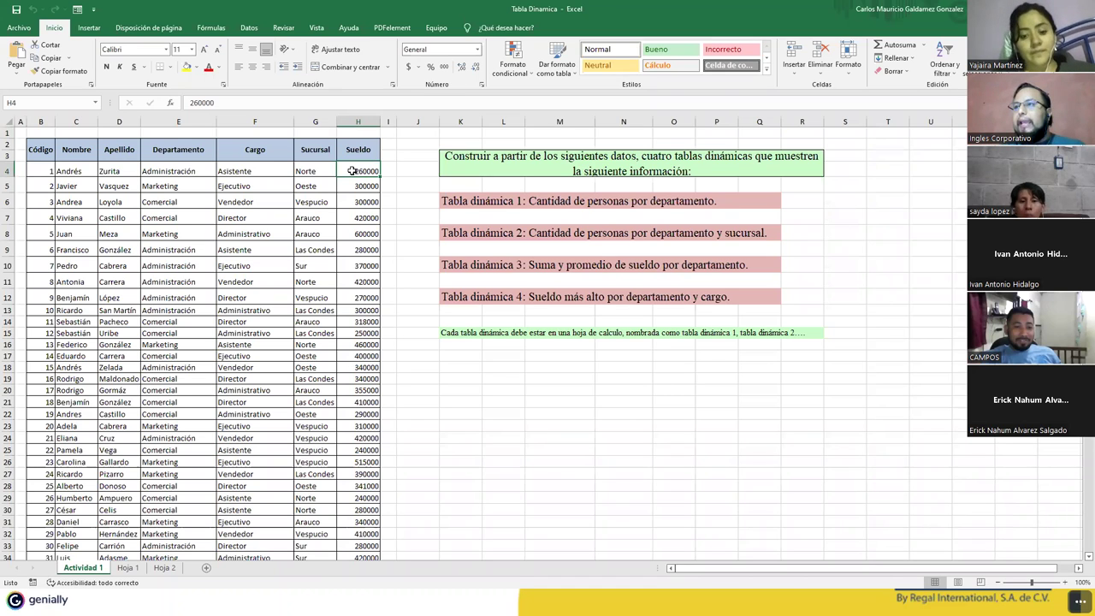
pyautogui.click(446, 201)
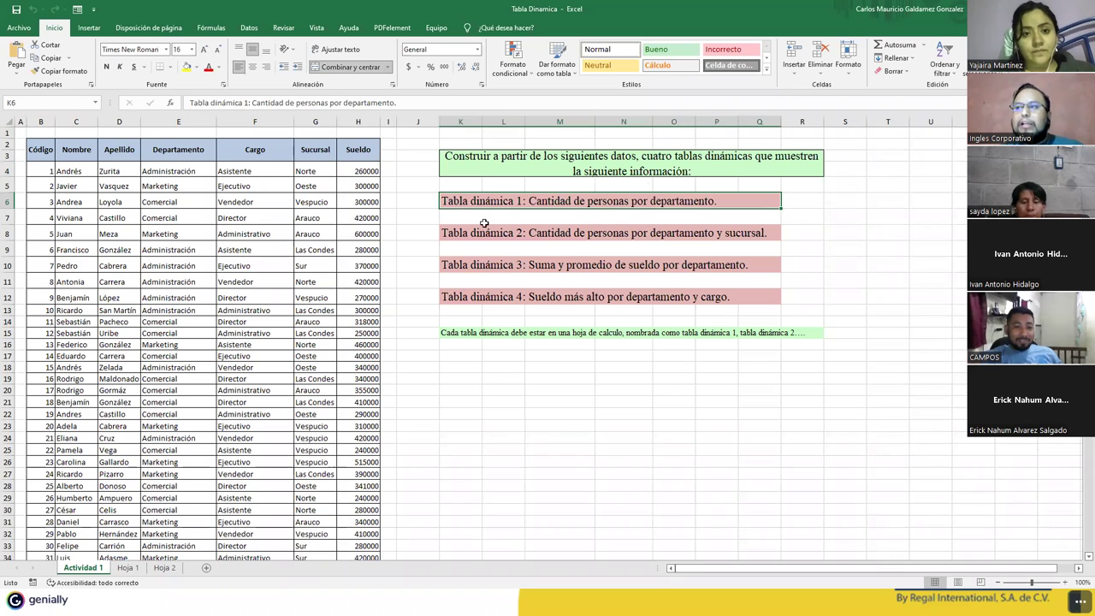
pyautogui.click(47, 152)
pyautogui.click(86, 153)
pyautogui.click(113, 158)
pyautogui.click(164, 154)
pyautogui.click(257, 159)
pyautogui.click(327, 155)
pyautogui.click(359, 154)
# Apply the dollar accounting format to all salaries in the Sueldo column and autofit the column's width
pyautogui.click(366, 172)
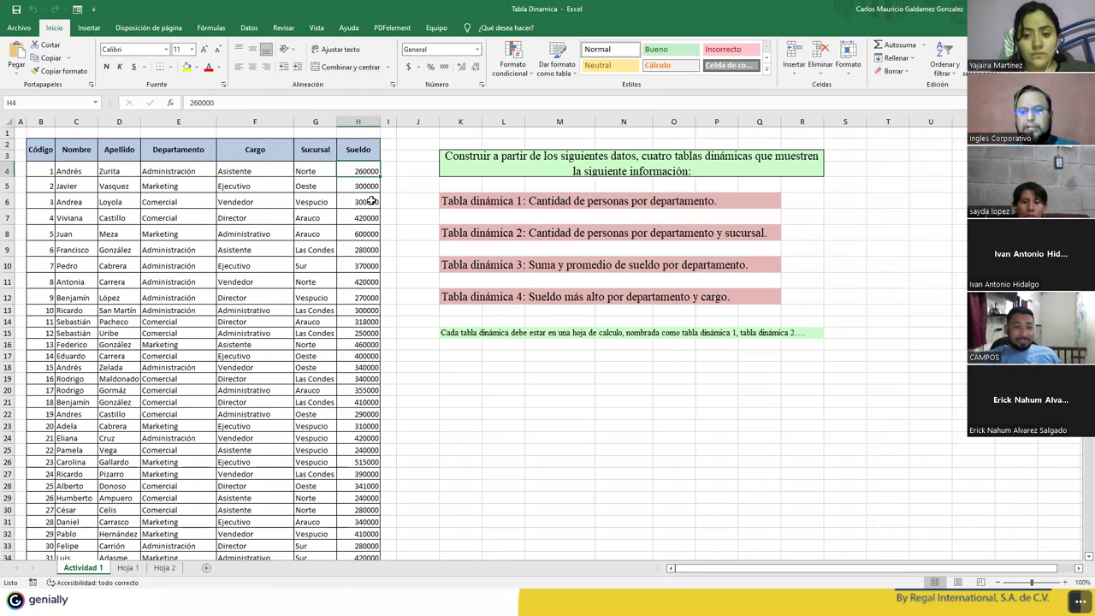
pyautogui.hotkey('ctrl', 'shift', 'Down')
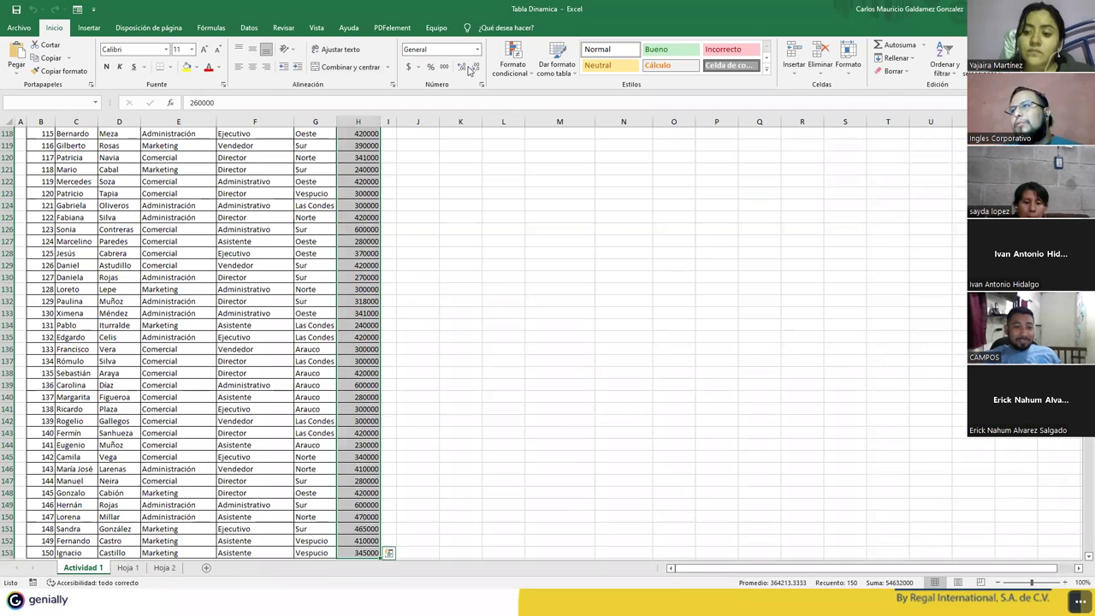
pyautogui.click(408, 66)
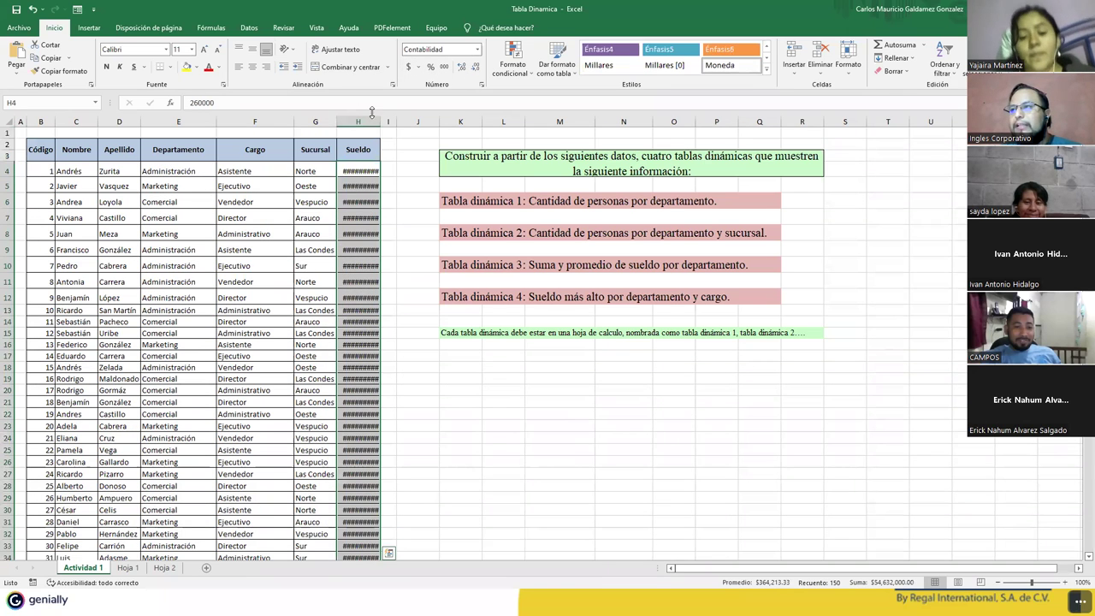
pyautogui.doubleClick(380, 124)
pyautogui.click(361, 218)
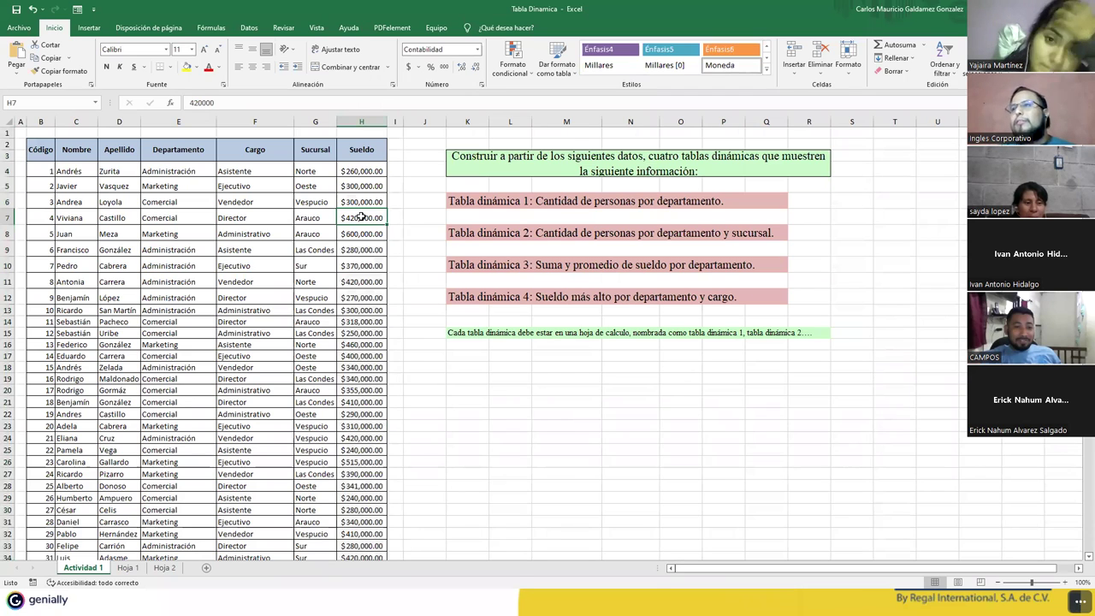
# Rename the Sueldo column header as "Sueldo MX"
pyautogui.click(361, 170)
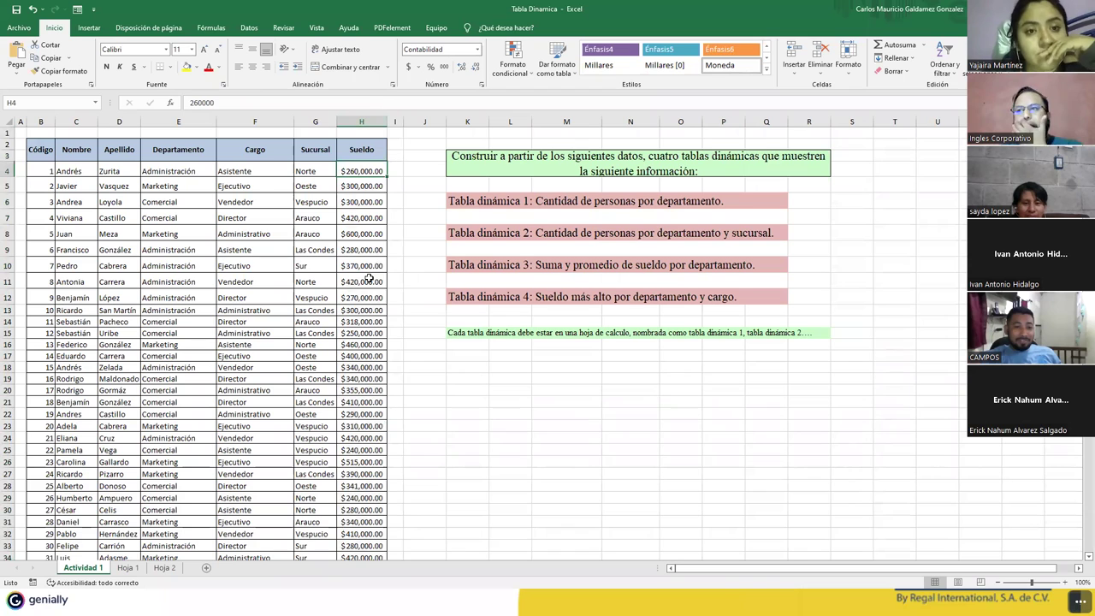
pyautogui.doubleClick(374, 149)
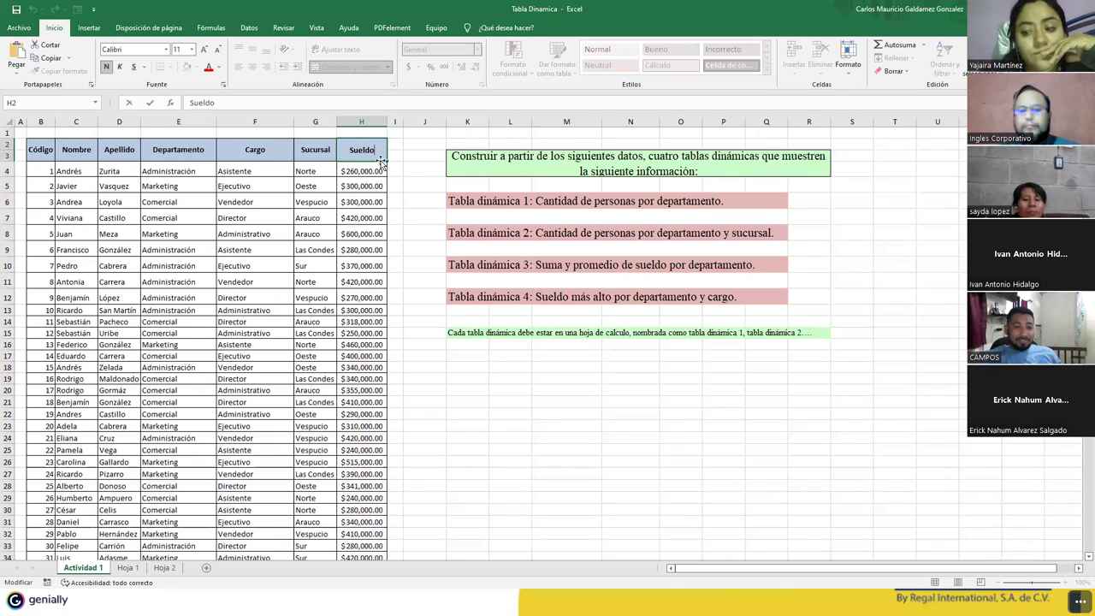
pyautogui.write('MX')
pyautogui.press('Return')
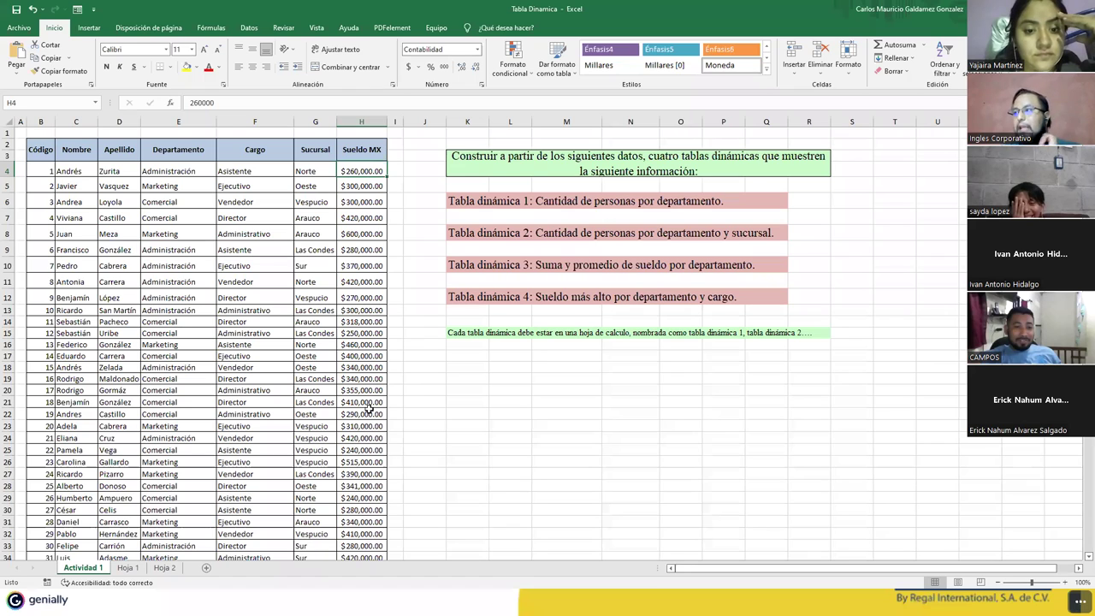
# Review the request for Tabla dinámica 1 against the Código, Nombre and Apellido columns down to the last record
pyautogui.click(471, 203)
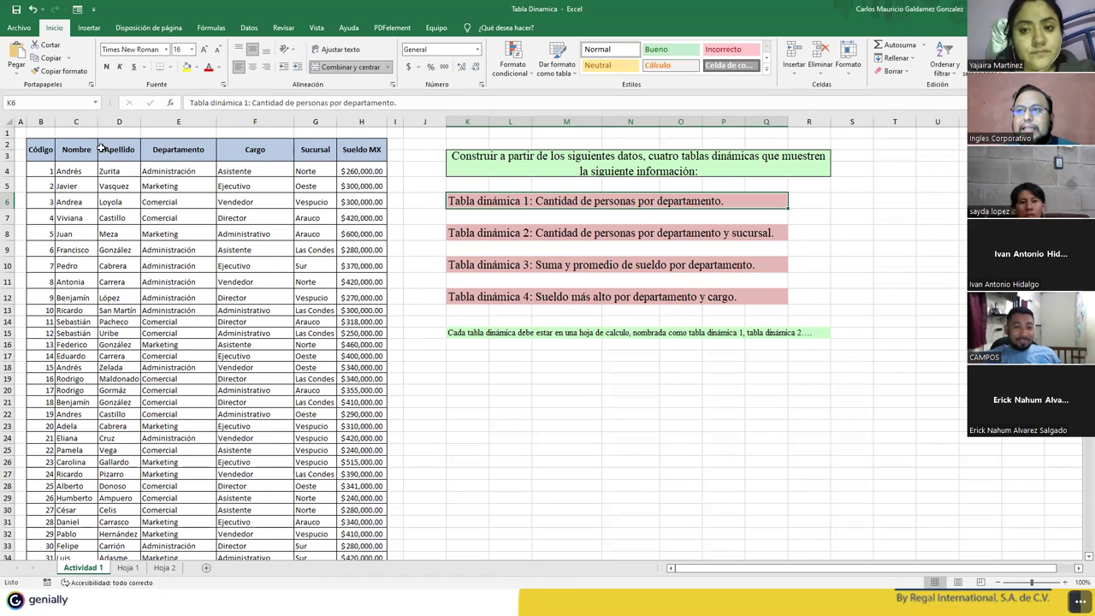
pyautogui.moveTo(83, 150); pyautogui.dragTo(120, 282)
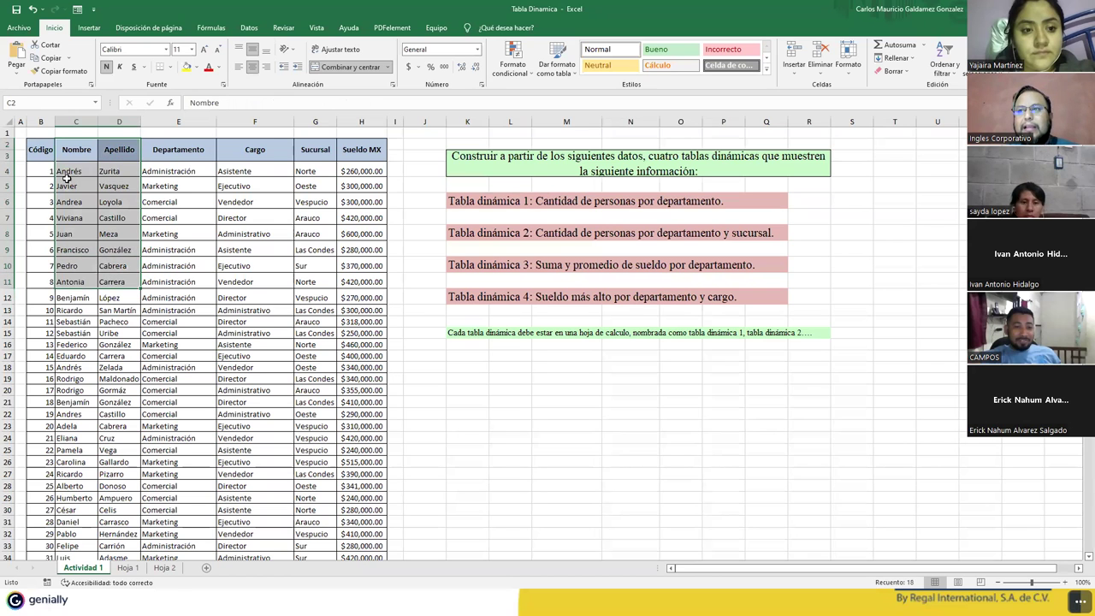
pyautogui.click(51, 171)
pyautogui.hotkey('ctrl', 'shift', 'Down')
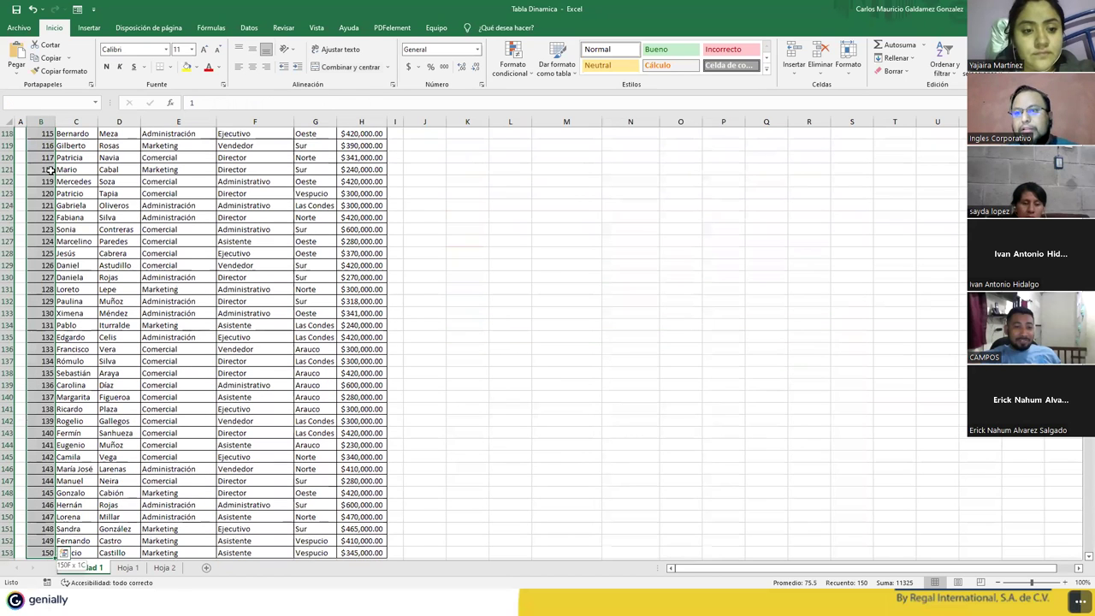
pyautogui.hotkey('ctrl', 'Up')
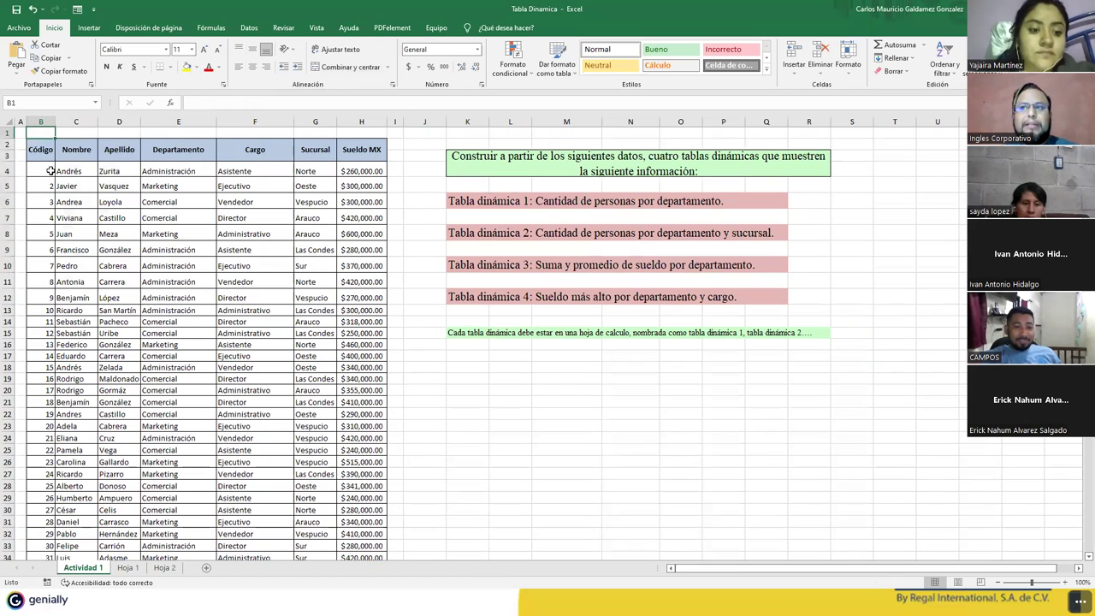
pyautogui.press('Up')
pyautogui.press('Right')
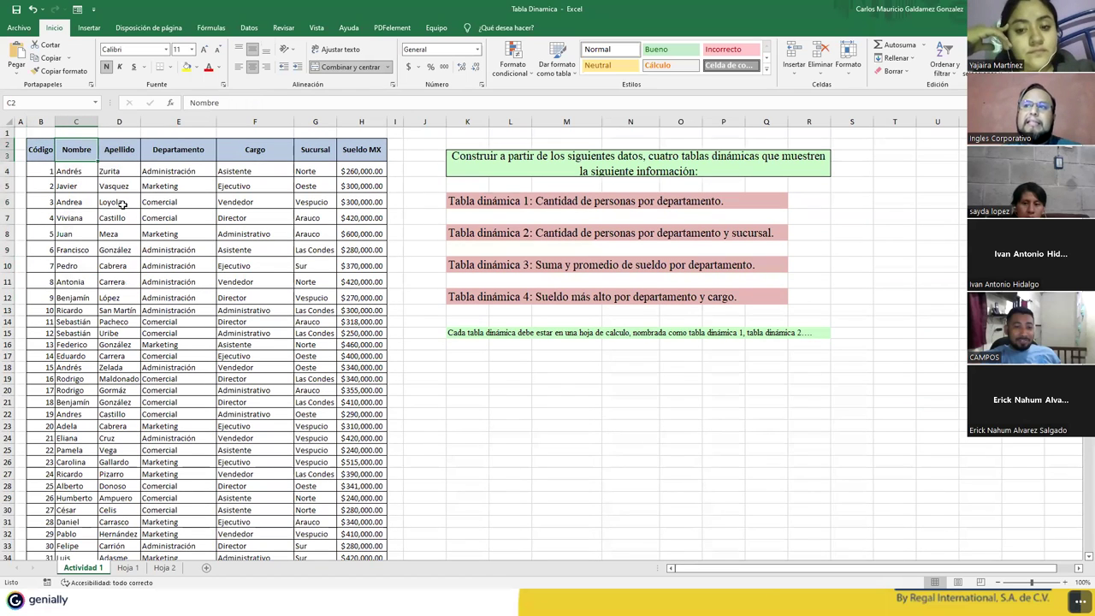
# Examine the entries in the Departamento column and check the Hoja 2 sheet as a place for a pivot table
pyautogui.click(171, 154)
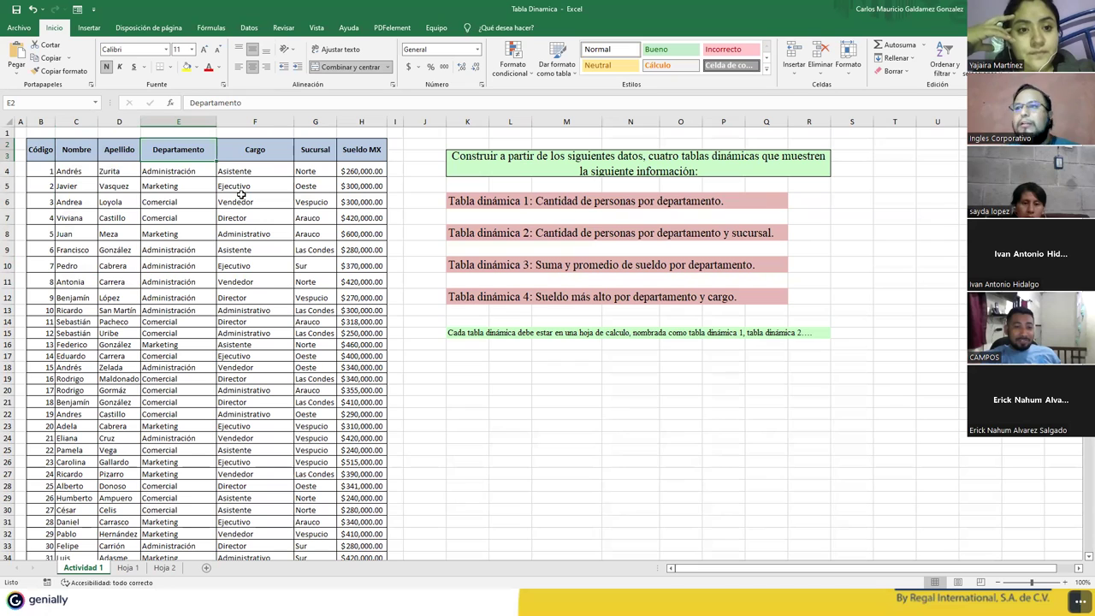
pyautogui.click(162, 171)
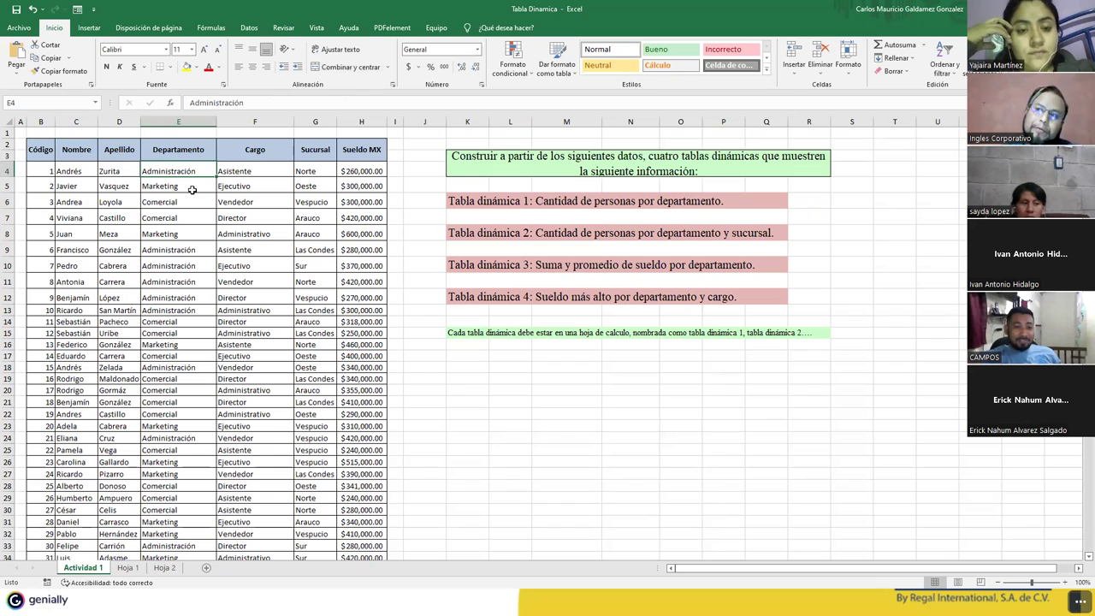
pyautogui.click(186, 201)
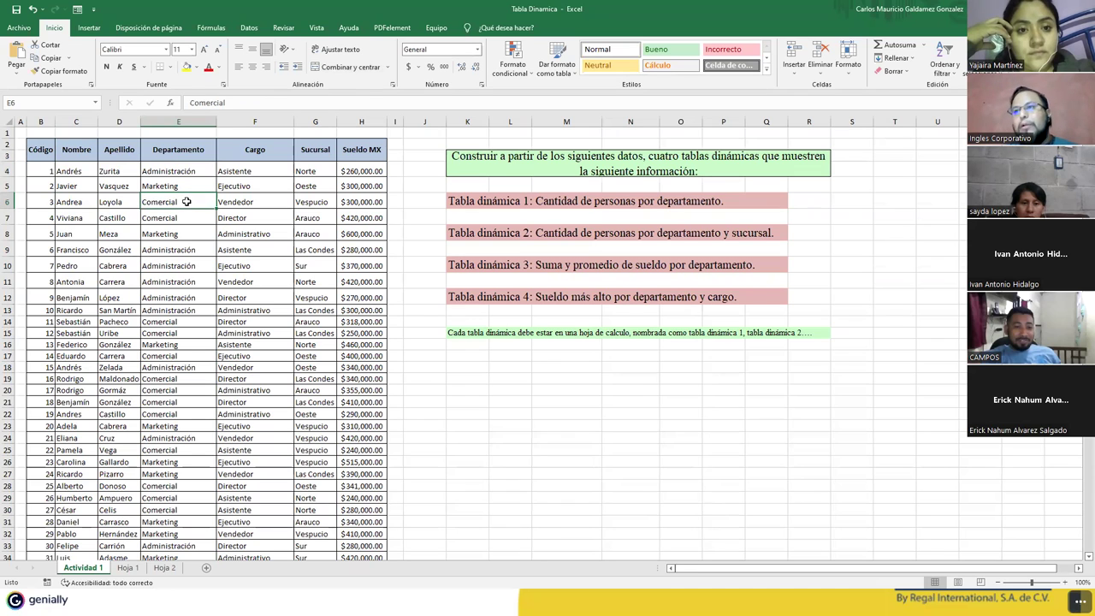
pyautogui.click(203, 249)
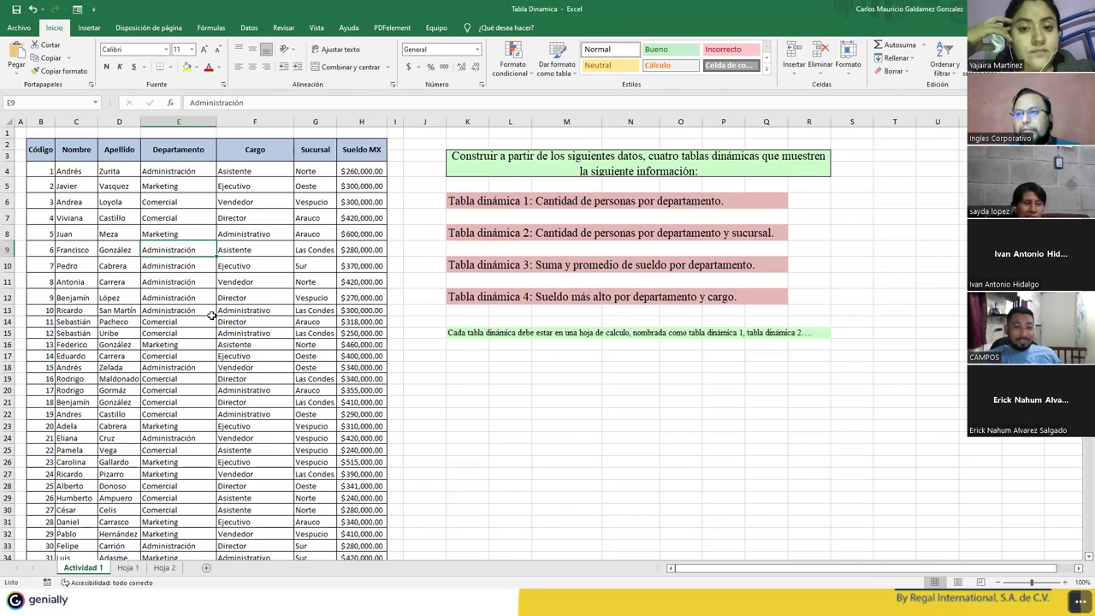
pyautogui.scroll(-5, 195, 462)
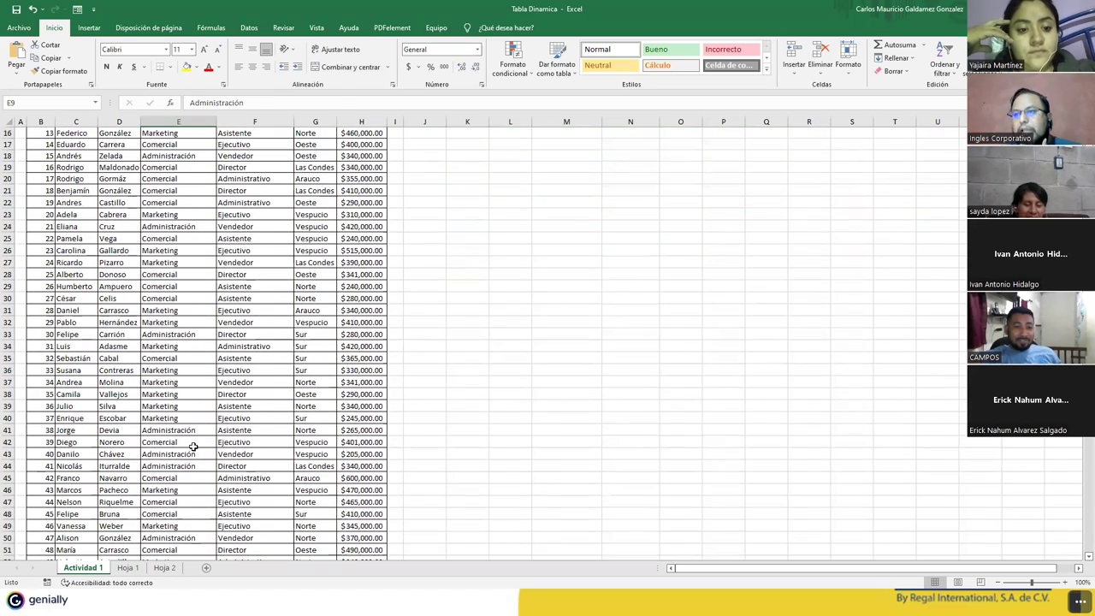
pyautogui.scroll(5, 193, 446)
pyautogui.click(164, 165)
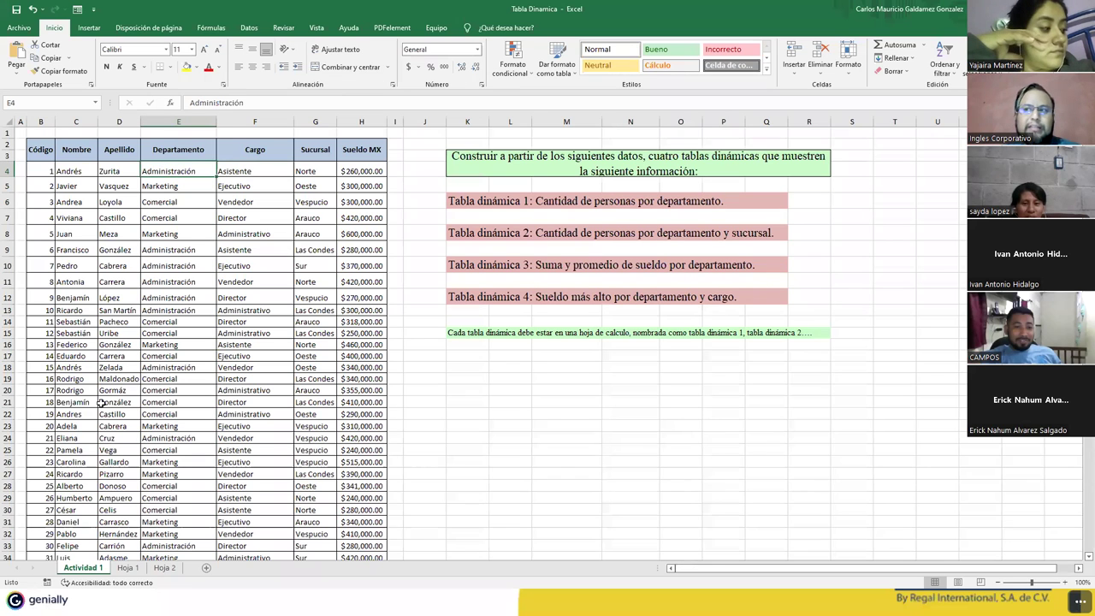
pyautogui.click(154, 568)
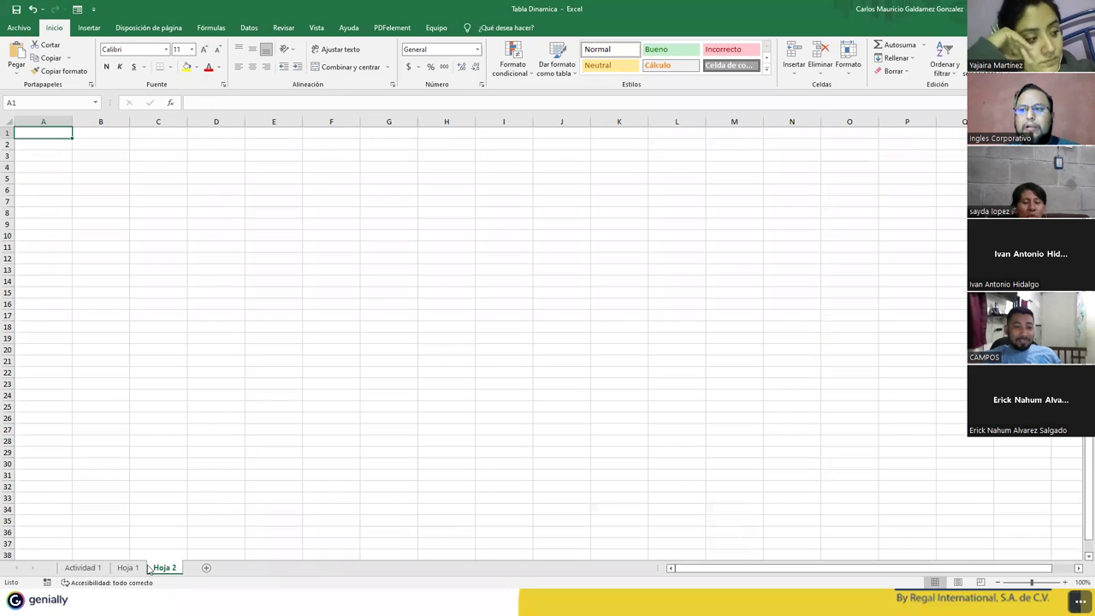
pyautogui.click(82, 568)
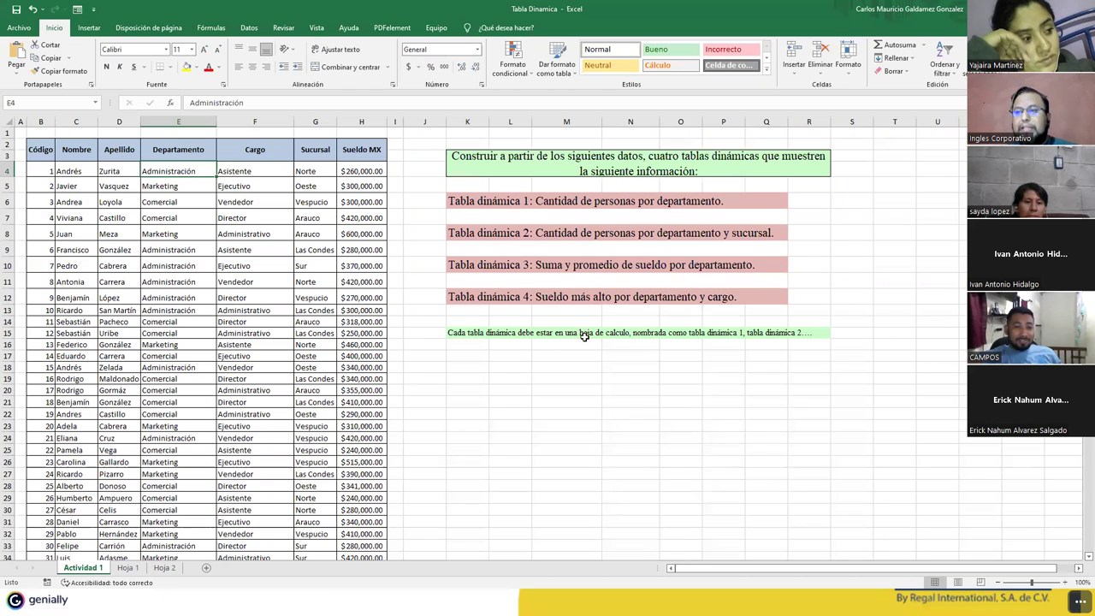
# Start a pivot table from the employee data, using 'Actividad 1'!$B$2:$H$153 as its source range
pyautogui.click(114, 244)
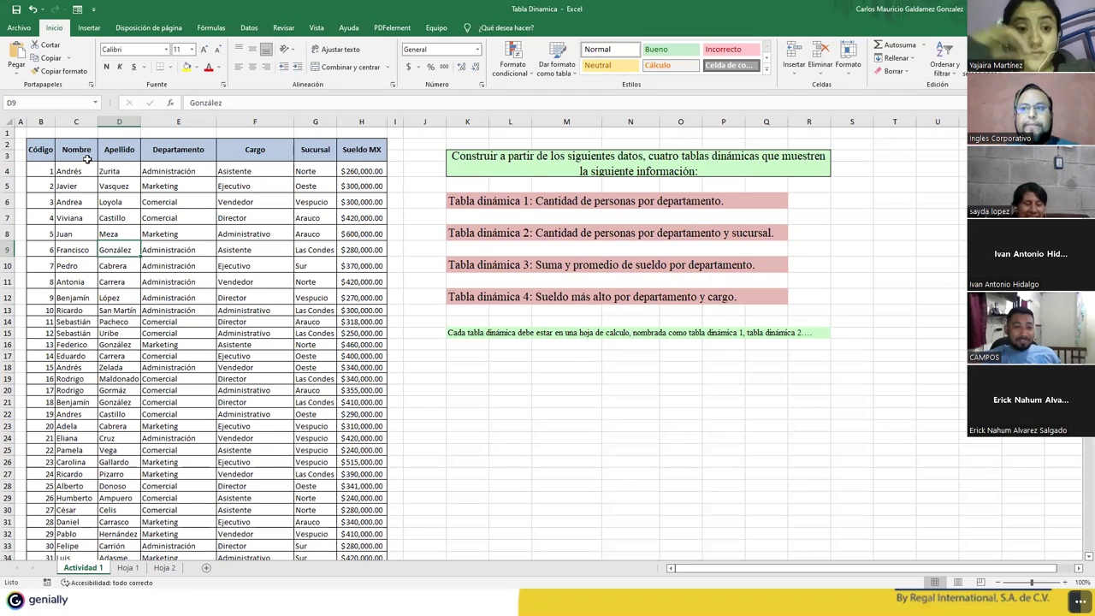
pyautogui.click(88, 28)
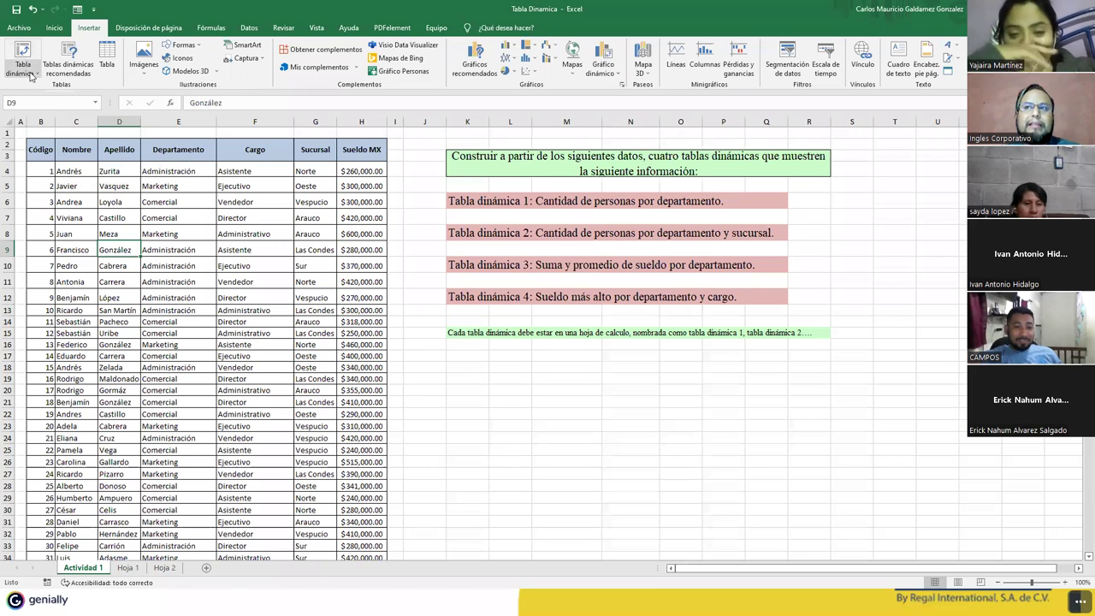
pyautogui.click(37, 75)
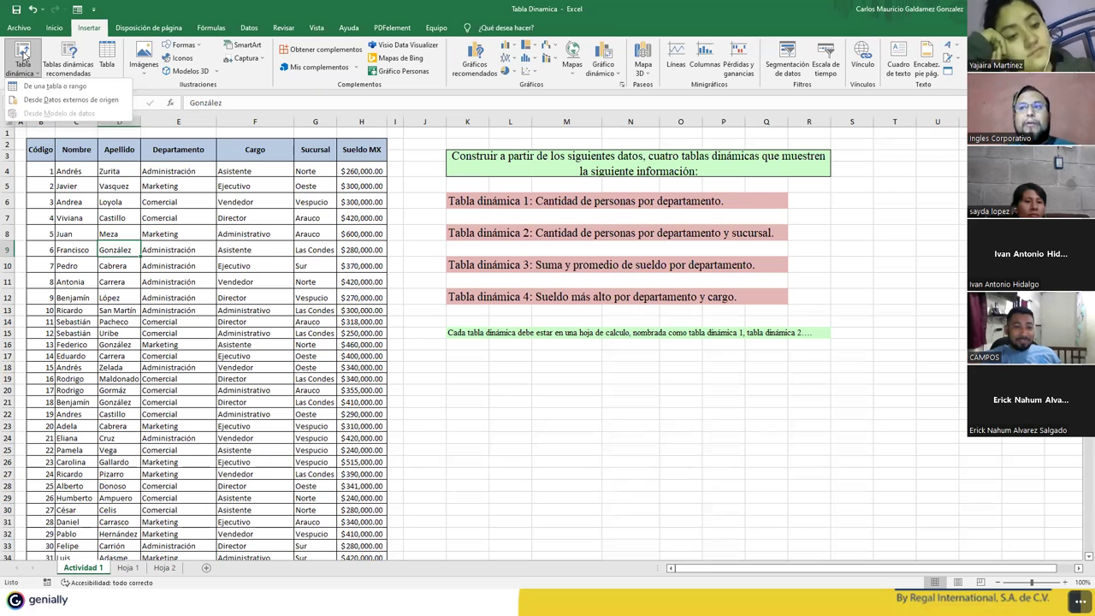
pyautogui.click(23, 54)
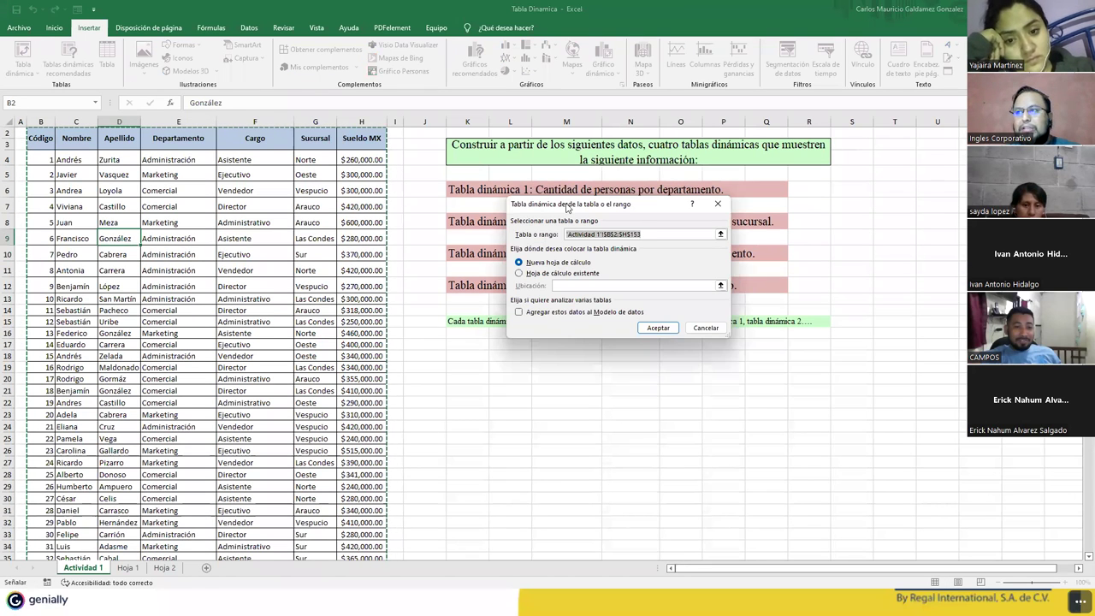
pyautogui.moveTo(567, 208); pyautogui.dragTo(361, 194)
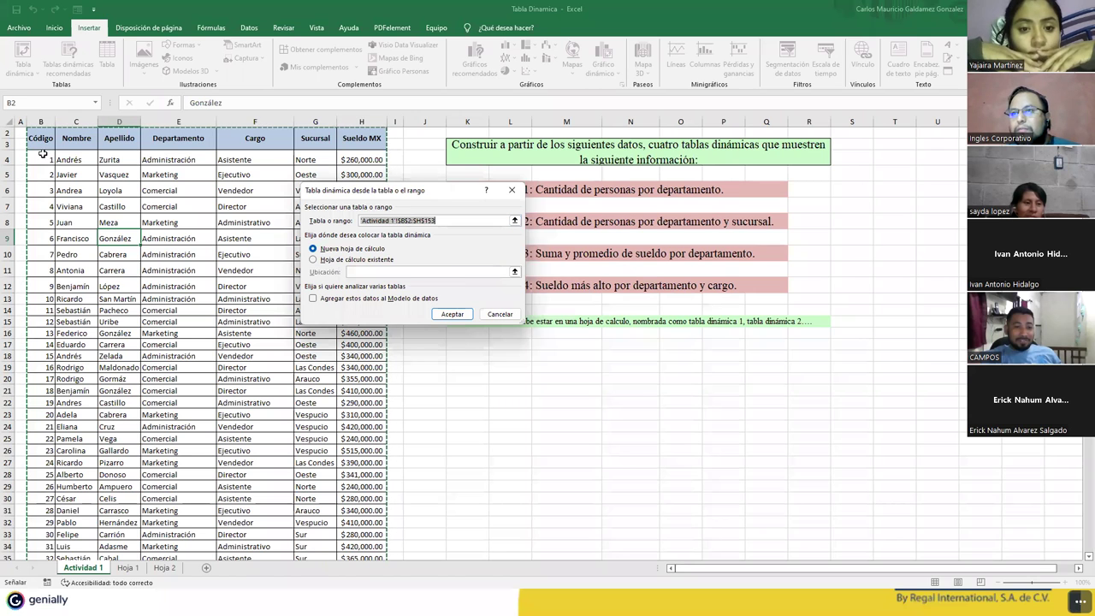
pyautogui.scroll(1, 51, 171)
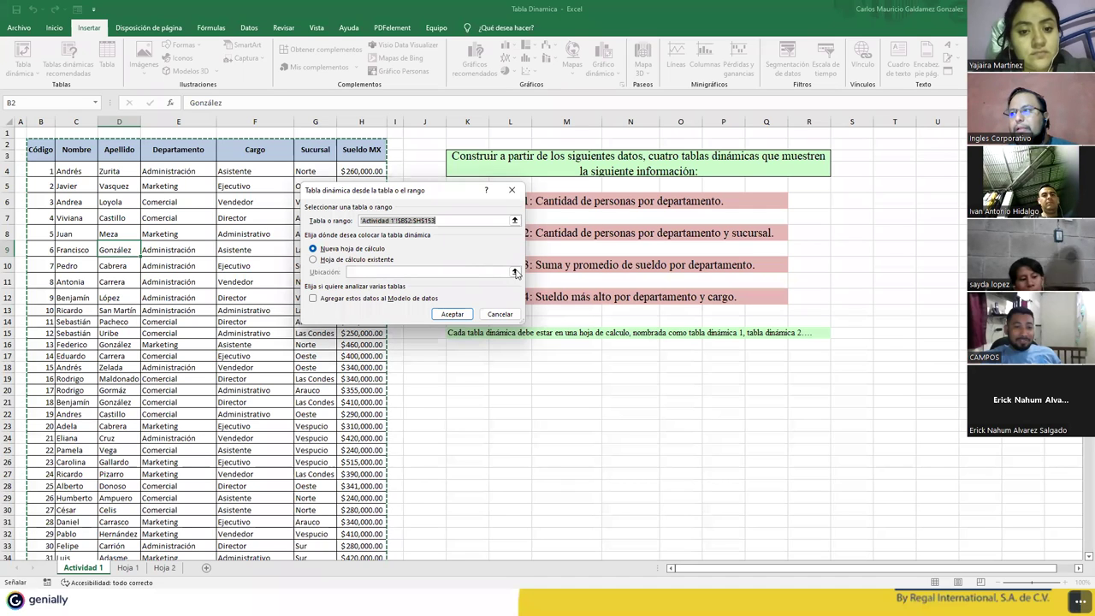
# Place the pivot table on the existing Hoja 1 sheet at cell A1 and create it
pyautogui.click(314, 260)
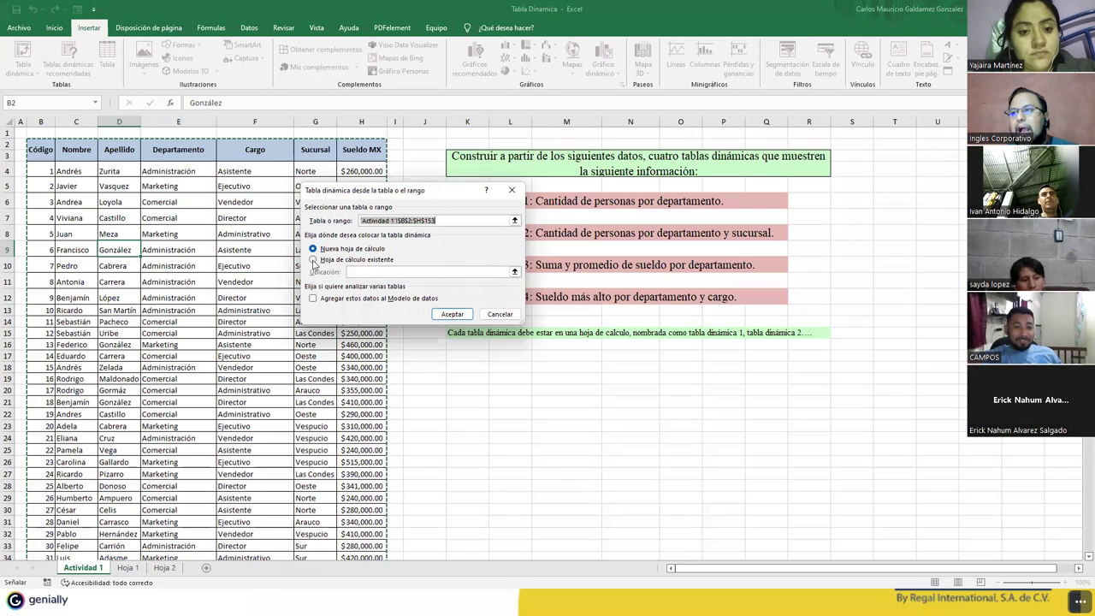
pyautogui.click(514, 271)
pyautogui.click(122, 569)
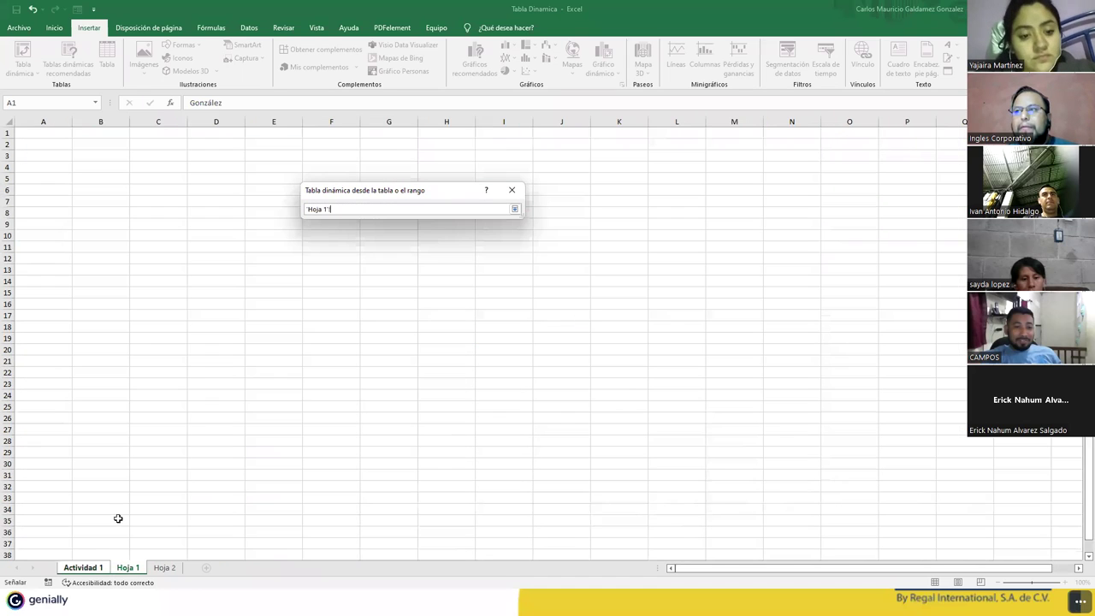
pyautogui.click(43, 133)
pyautogui.click(514, 209)
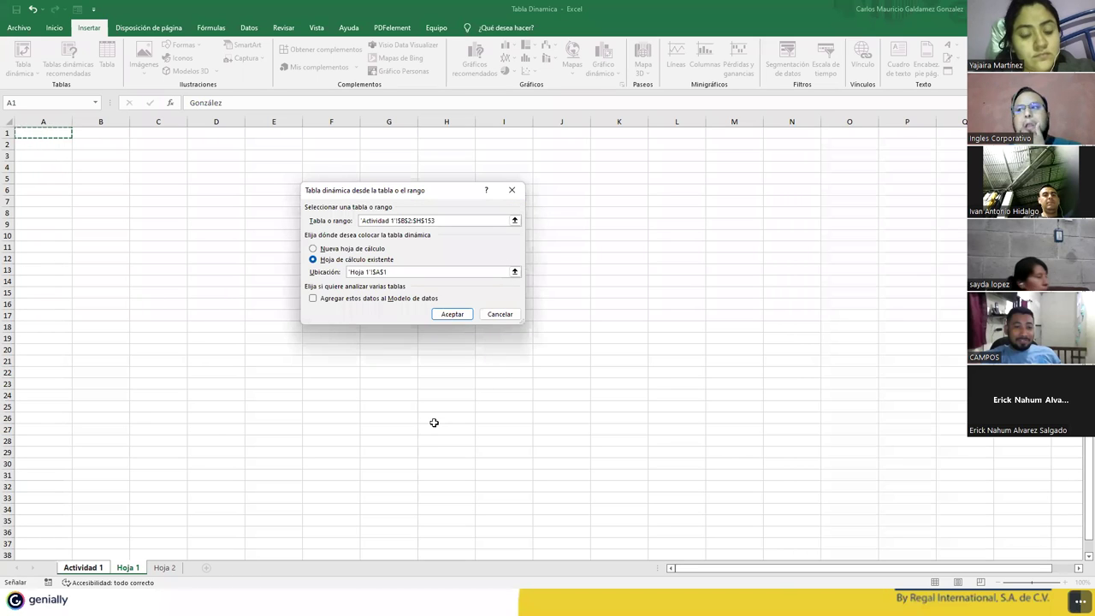
pyautogui.click(445, 315)
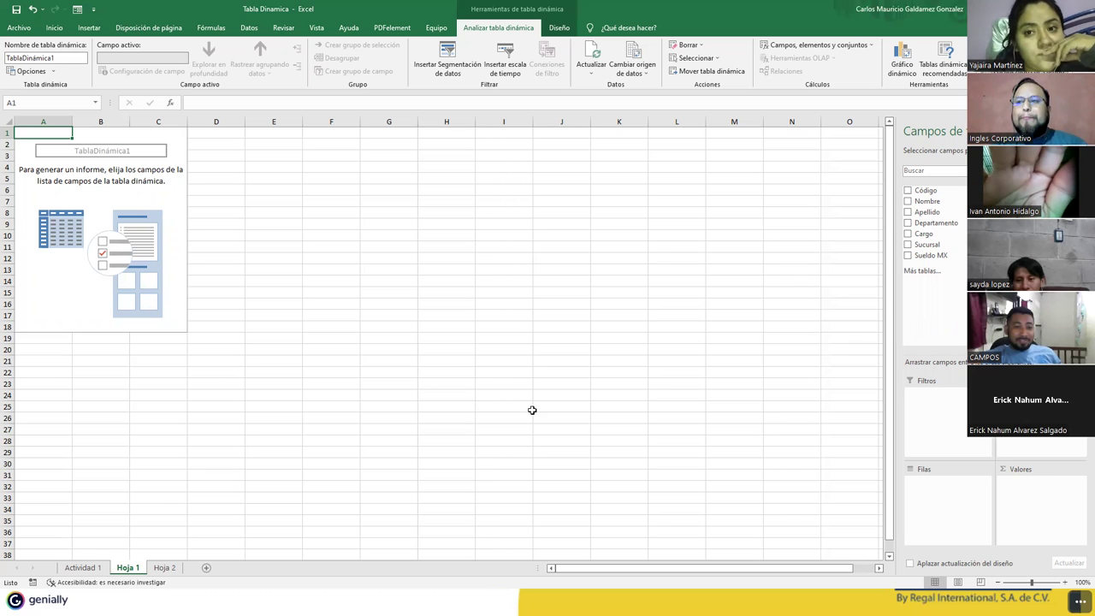
# Review the request for Tabla dinámica 1 and try Nombre and Apellido as row fields in the Hoja 1 pivot table, removing both again
pyautogui.click(71, 570)
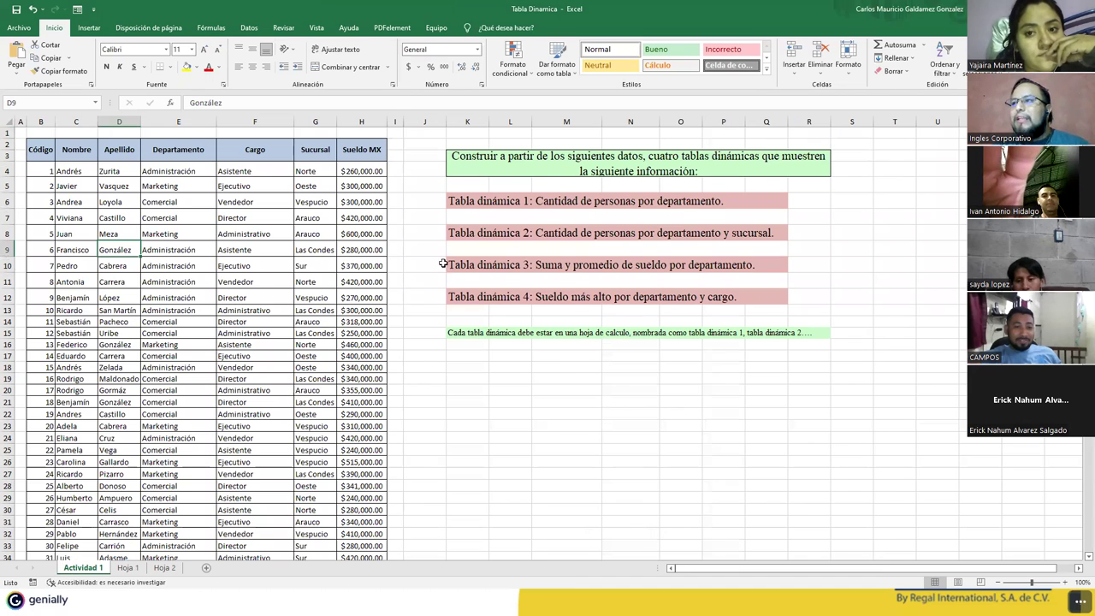
pyautogui.click(462, 202)
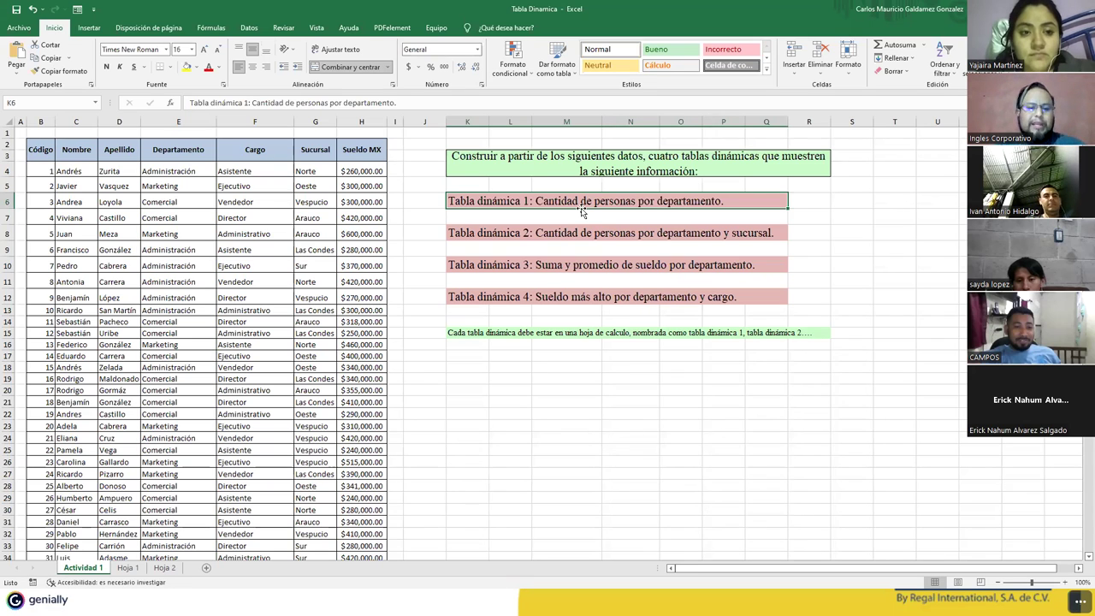
pyautogui.click(124, 568)
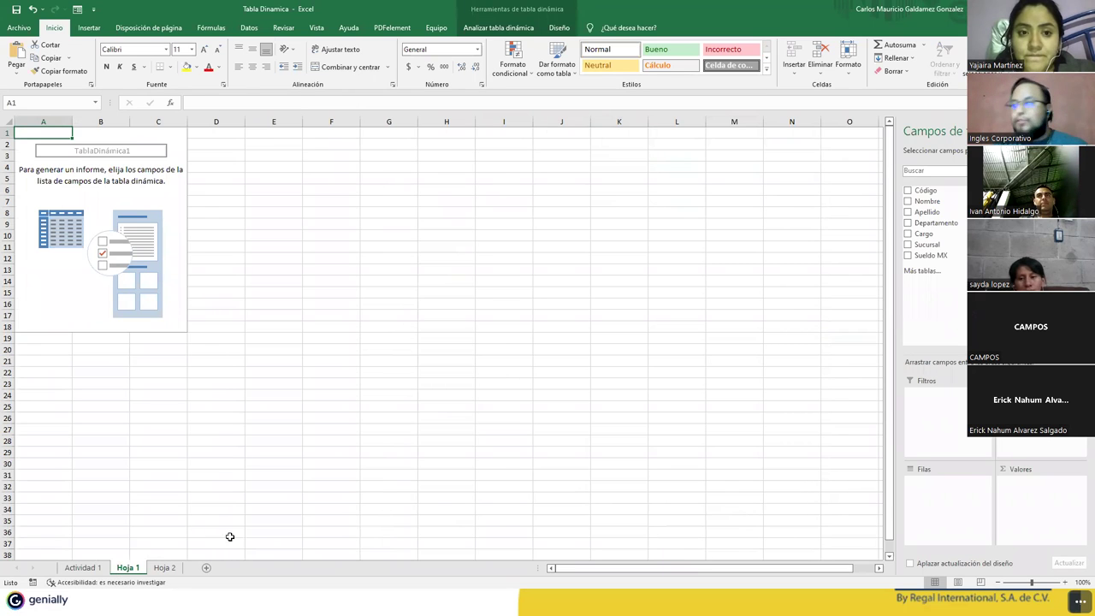
pyautogui.click(908, 202)
pyautogui.click(908, 212)
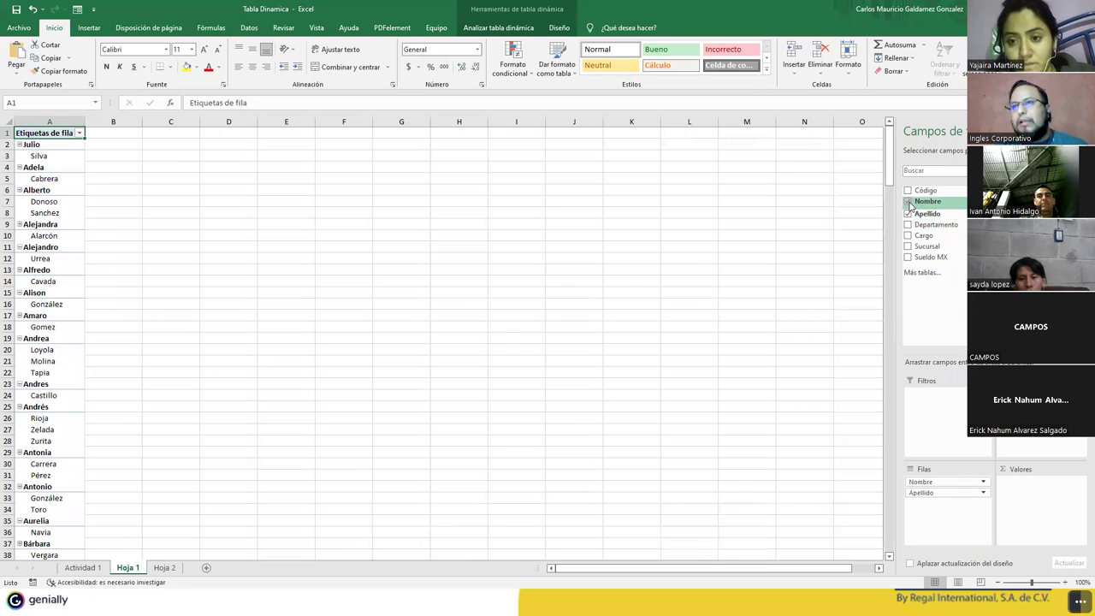
pyautogui.click(908, 202)
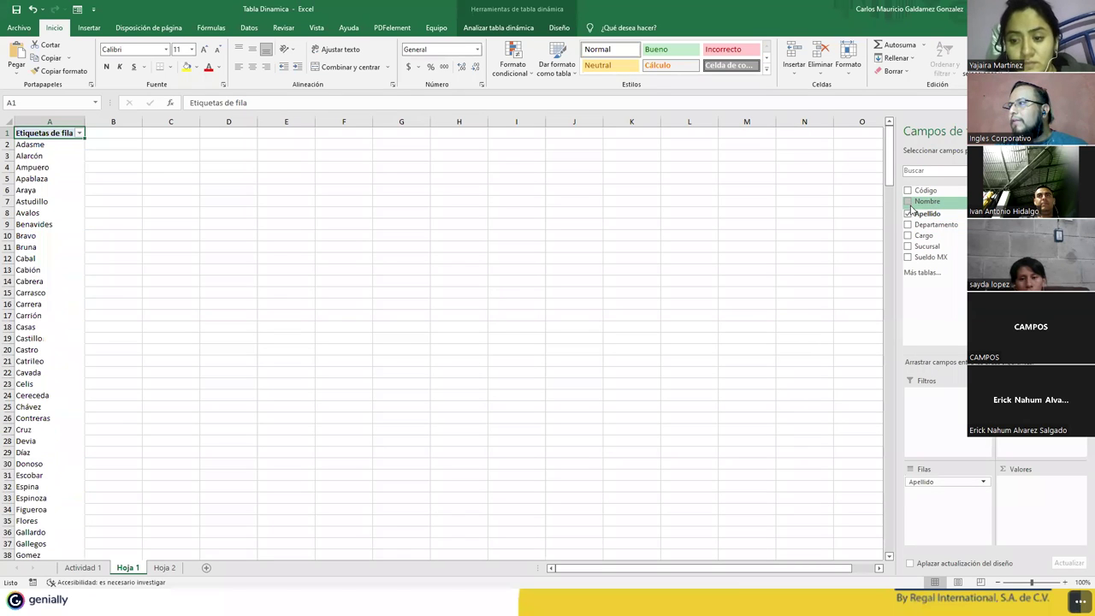
pyautogui.click(909, 213)
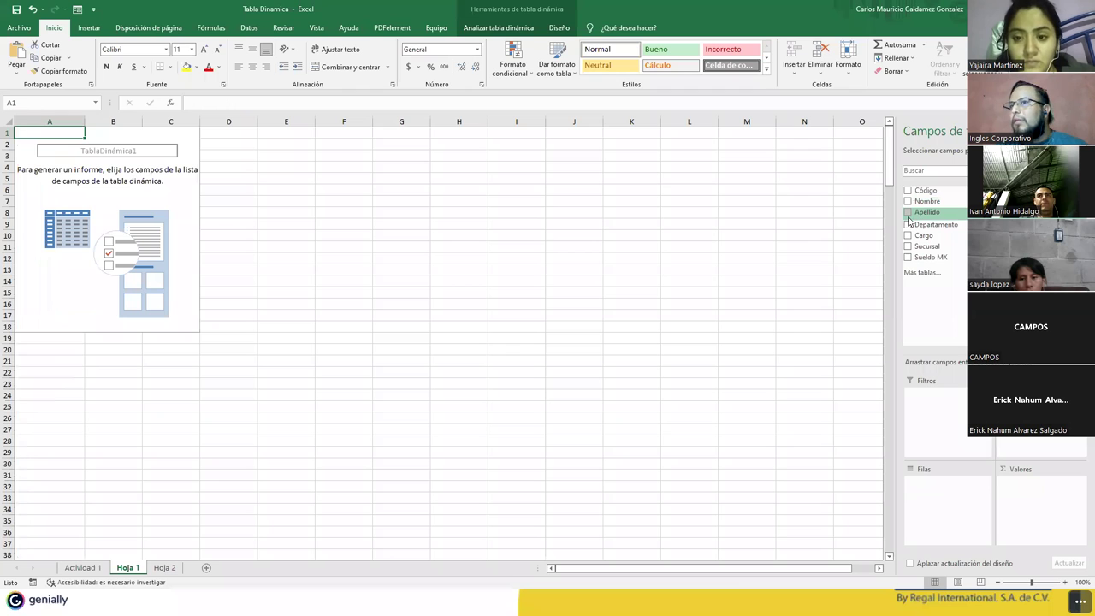
# Try listing Departamento beneath Nombre in the pivot table rows, look through the list and remove both fields
pyautogui.click(907, 201)
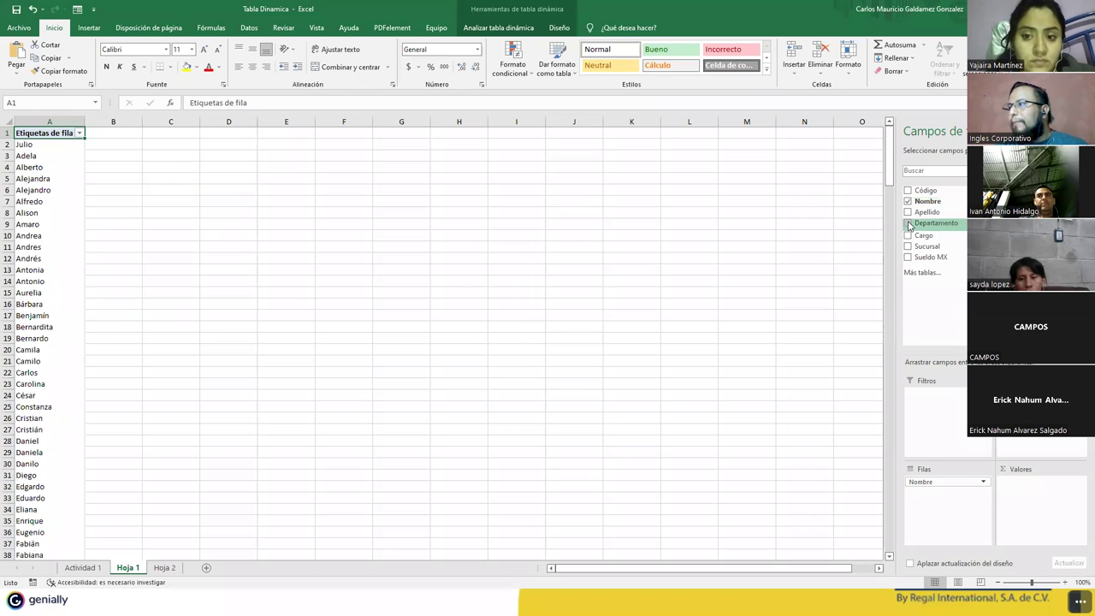
pyautogui.click(907, 223)
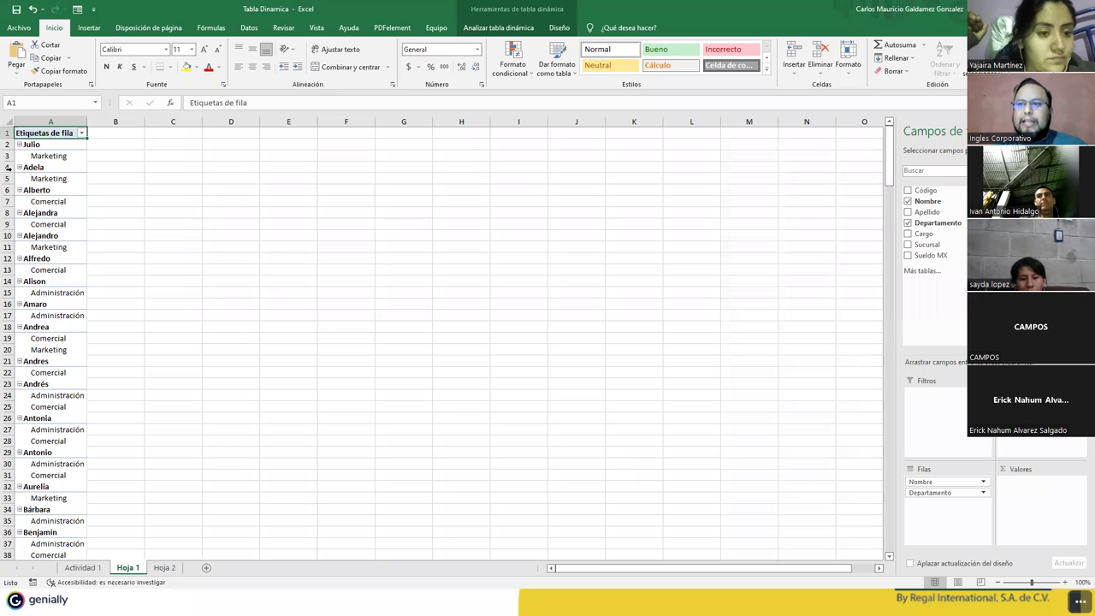
pyautogui.click(53, 157)
pyautogui.scroll(-12, 92, 218)
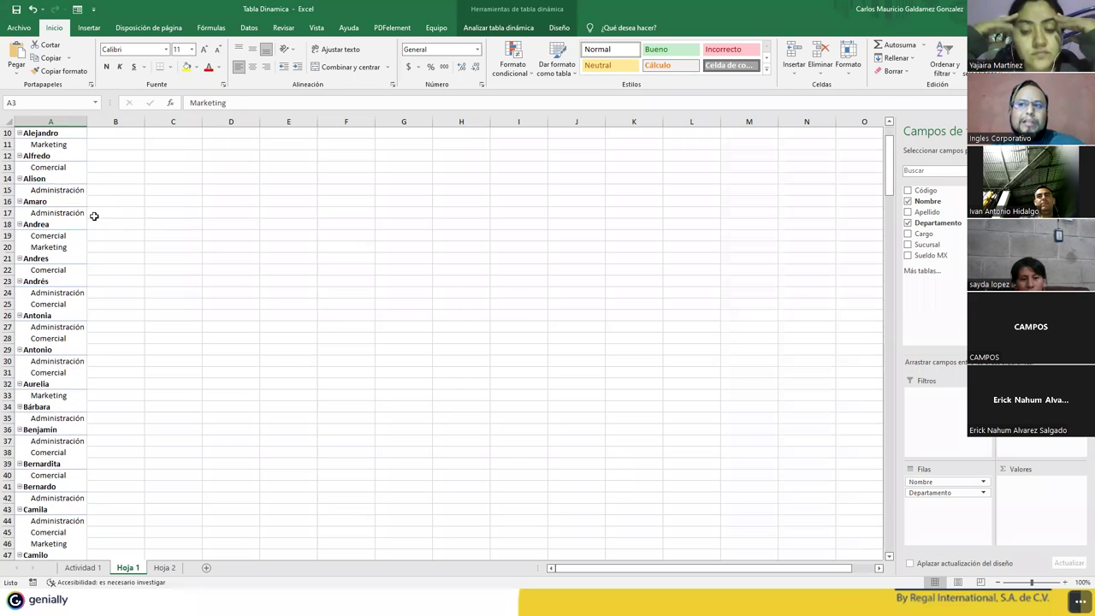
pyautogui.scroll(-20, 95, 291)
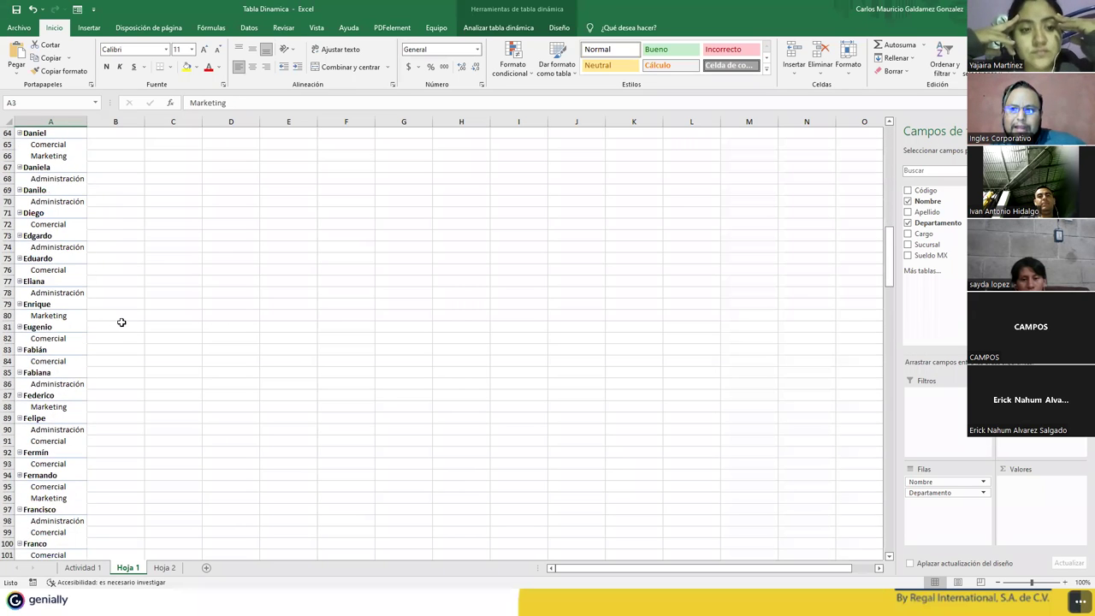
pyautogui.scroll(-20, 102, 342)
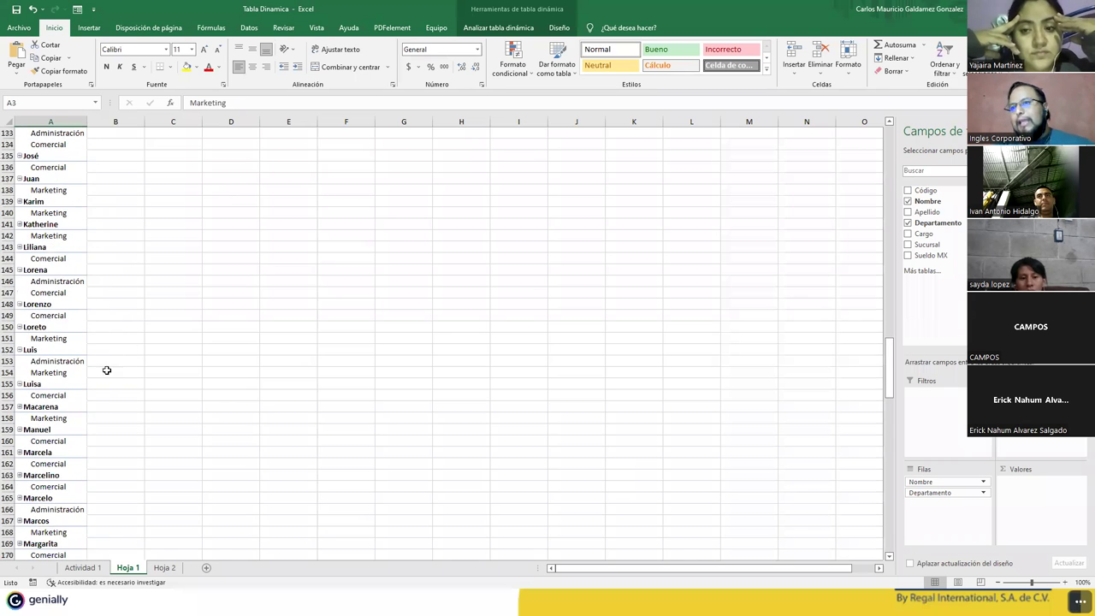
pyautogui.scroll(-16, 87, 352)
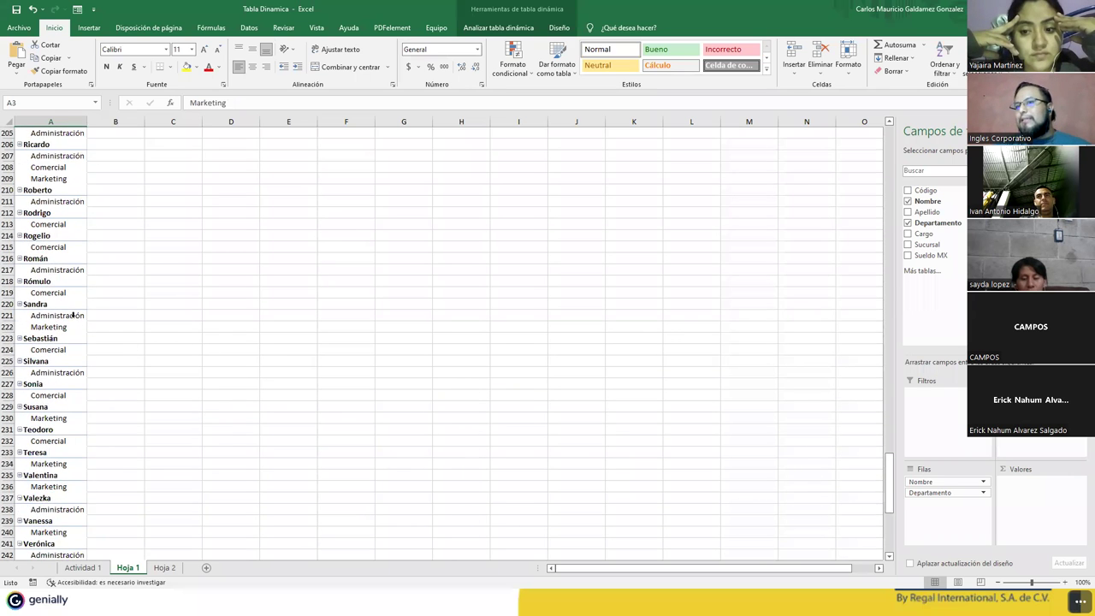
pyautogui.scroll(20, 161, 396)
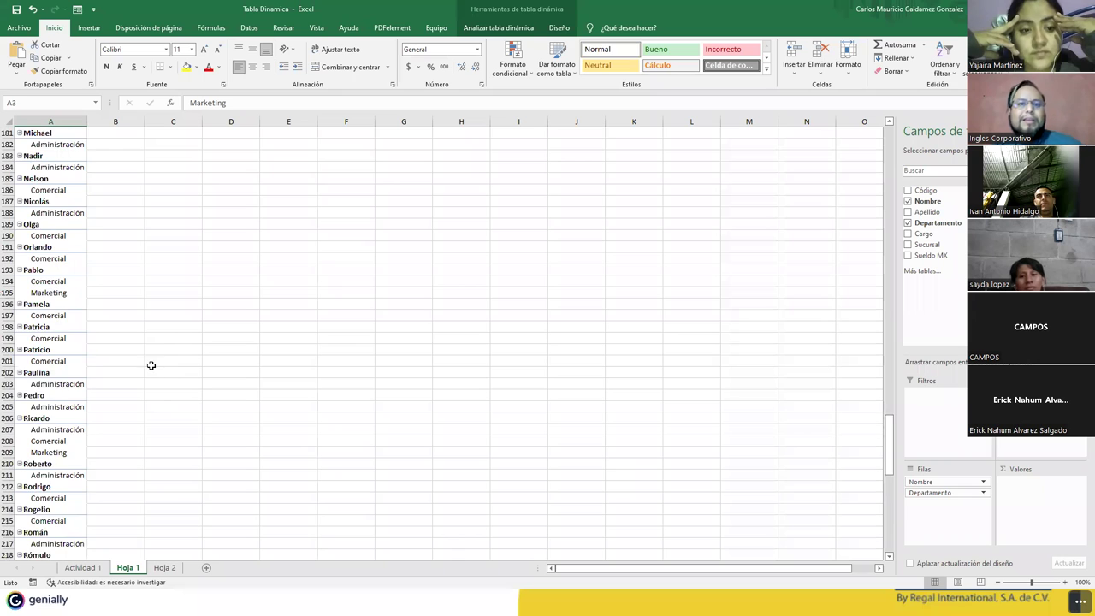
pyautogui.scroll(20, 140, 356)
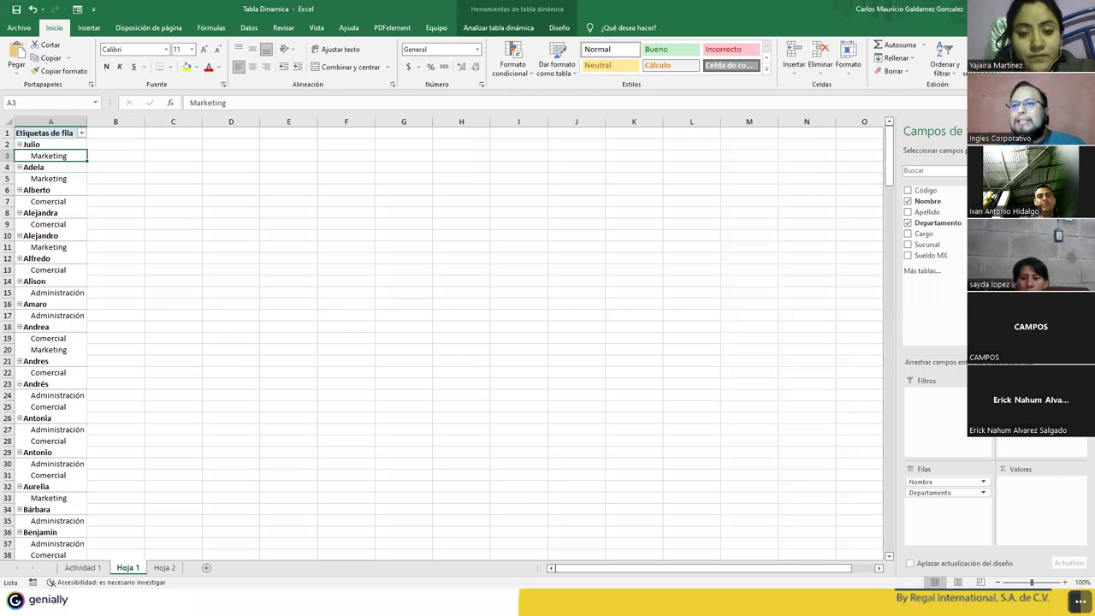
pyautogui.click(908, 223)
pyautogui.click(908, 202)
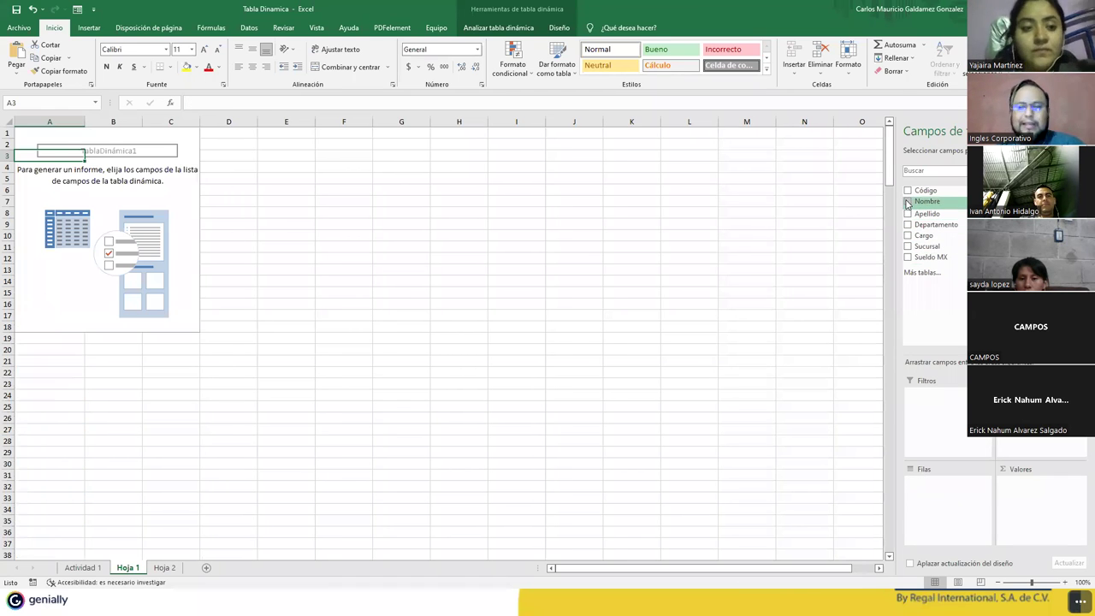
# Switch to the Genially presentation and advance to the slide about configuring the fields of the empty pivot table
pyautogui.hotkey('alt', 'Tab')
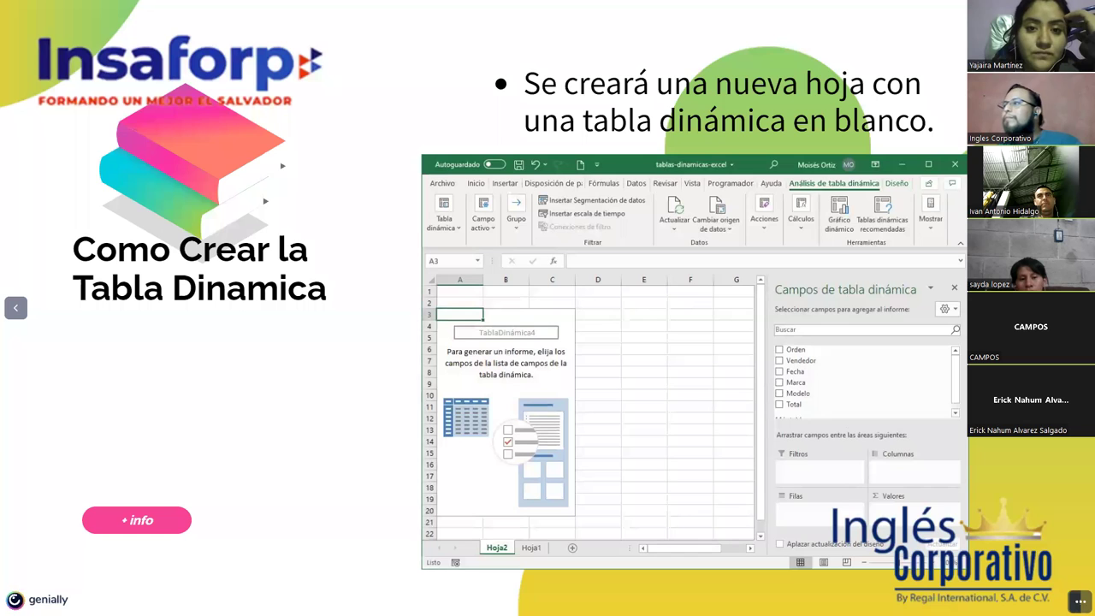
pyautogui.press('Right')
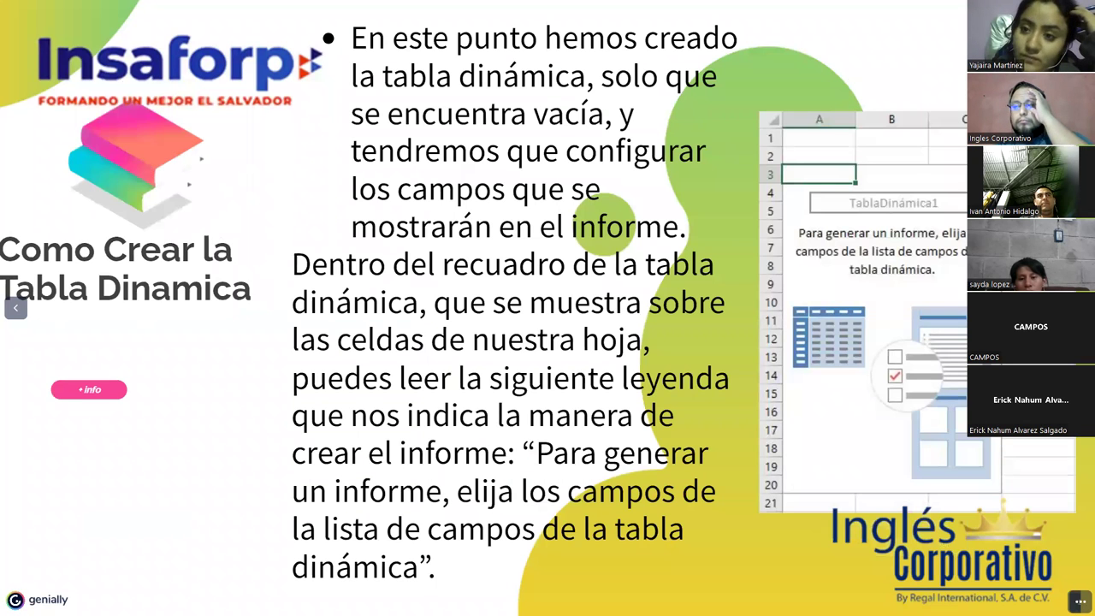
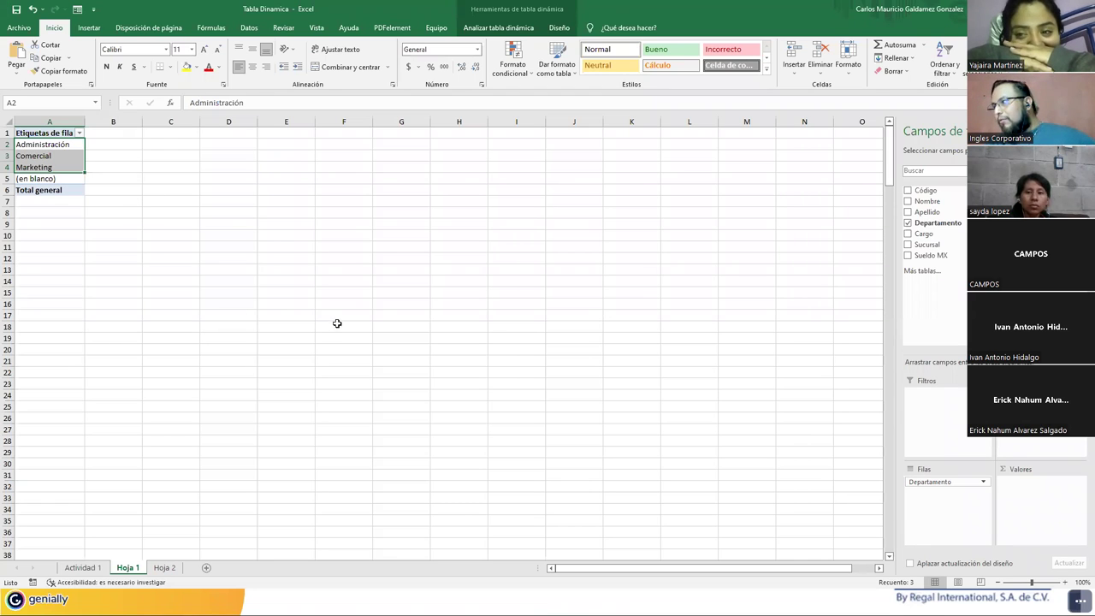
# Add Nombre as a count in the pivot table values, keeping Departamento as the row field
pyautogui.moveTo(931, 205); pyautogui.dragTo(1013, 486)
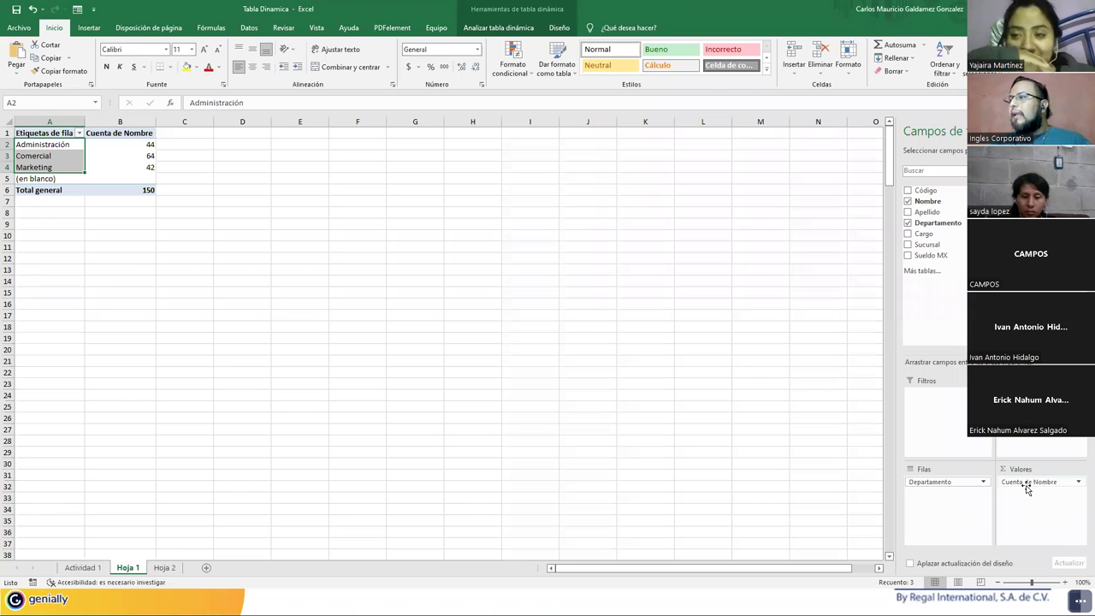
pyautogui.click(929, 482)
pyautogui.click(919, 516)
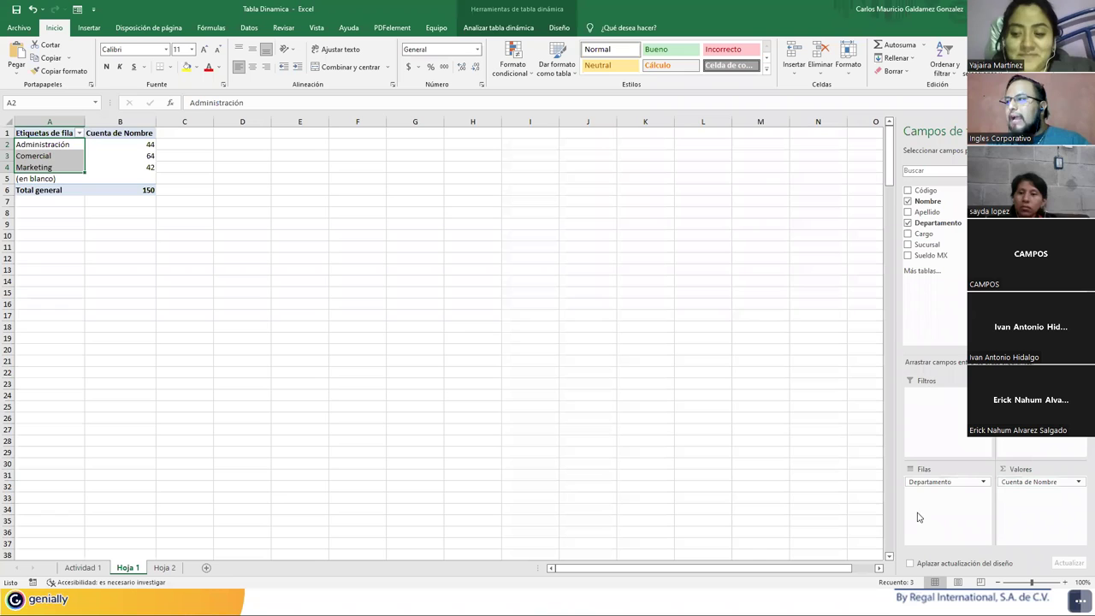
pyautogui.click(929, 482)
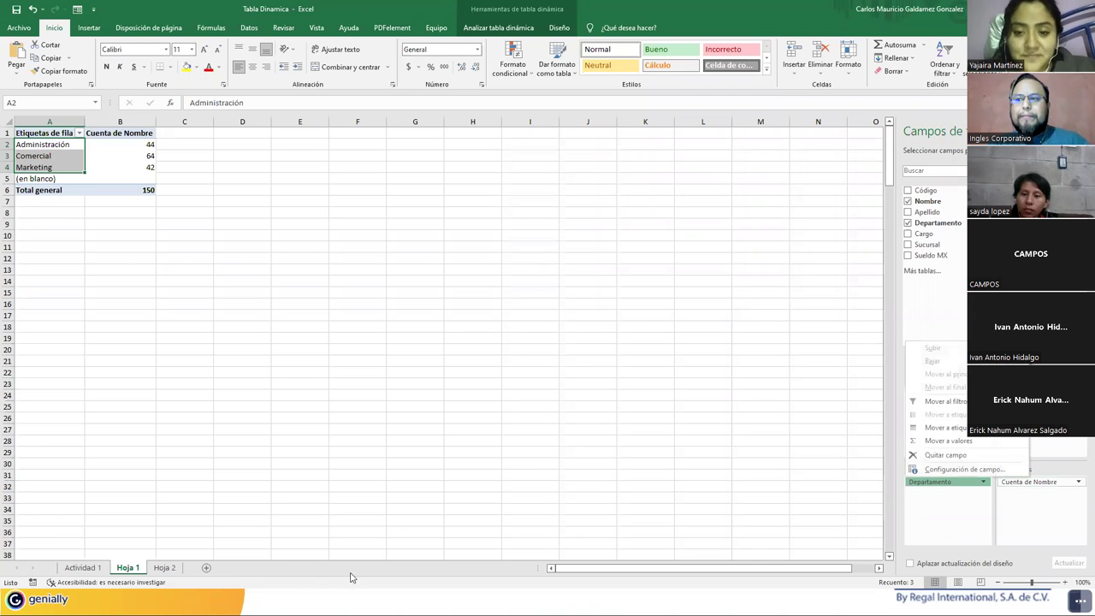
# Convert the employee data $B$2:$H$153 on the Actividad 1 sheet into a table with headers
pyautogui.click(96, 569)
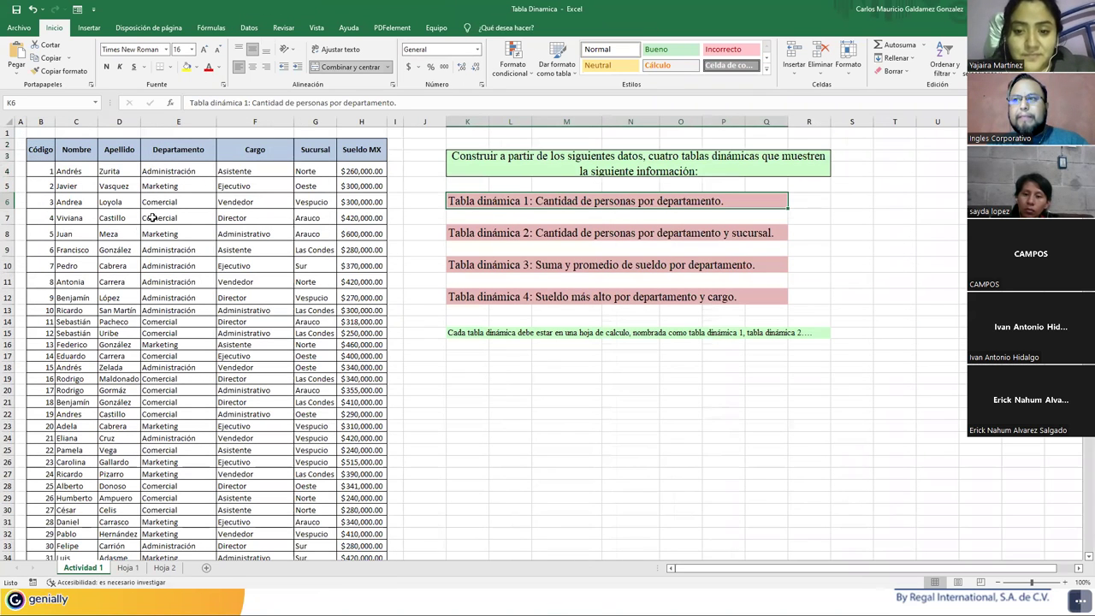
pyautogui.moveTo(163, 171); pyautogui.dragTo(175, 298)
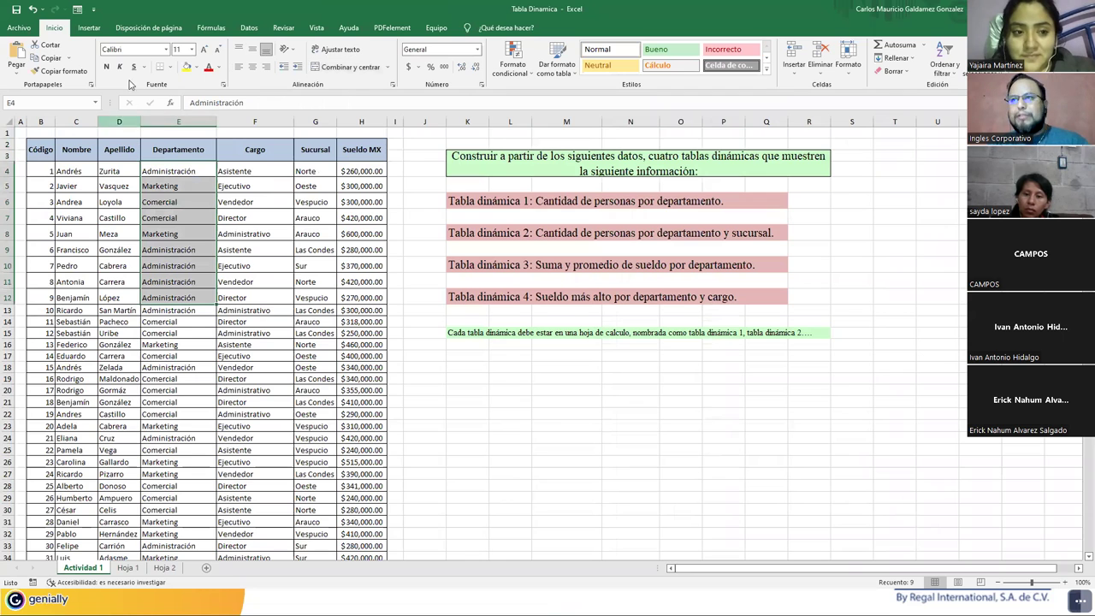
pyautogui.click(89, 28)
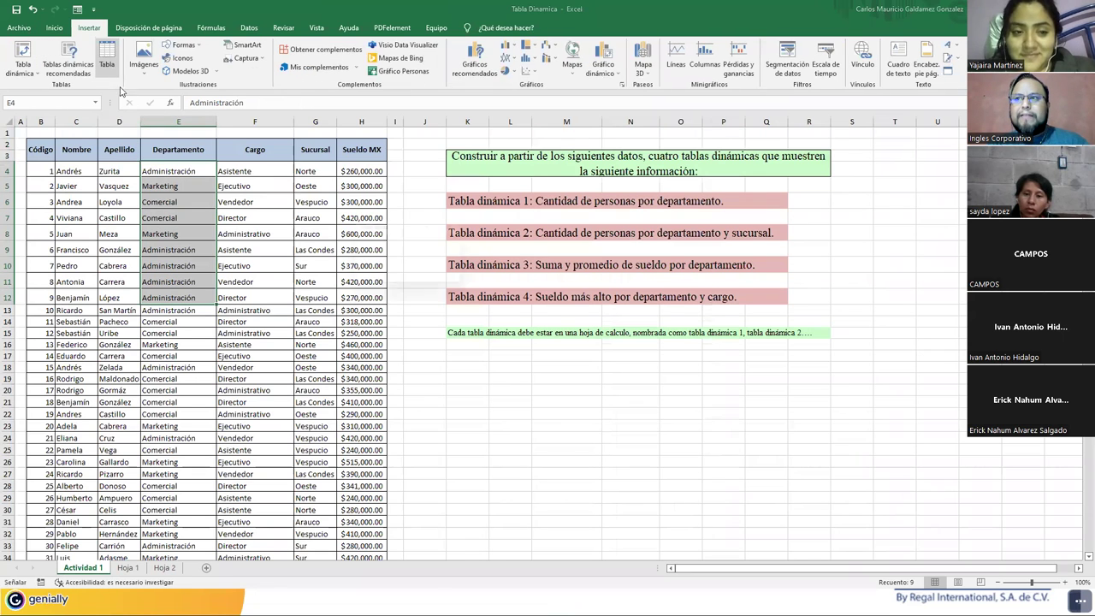
pyautogui.click(107, 64)
pyautogui.click(462, 291)
pyautogui.moveTo(178, 282); pyautogui.dragTo(179, 282)
pyautogui.click(107, 60)
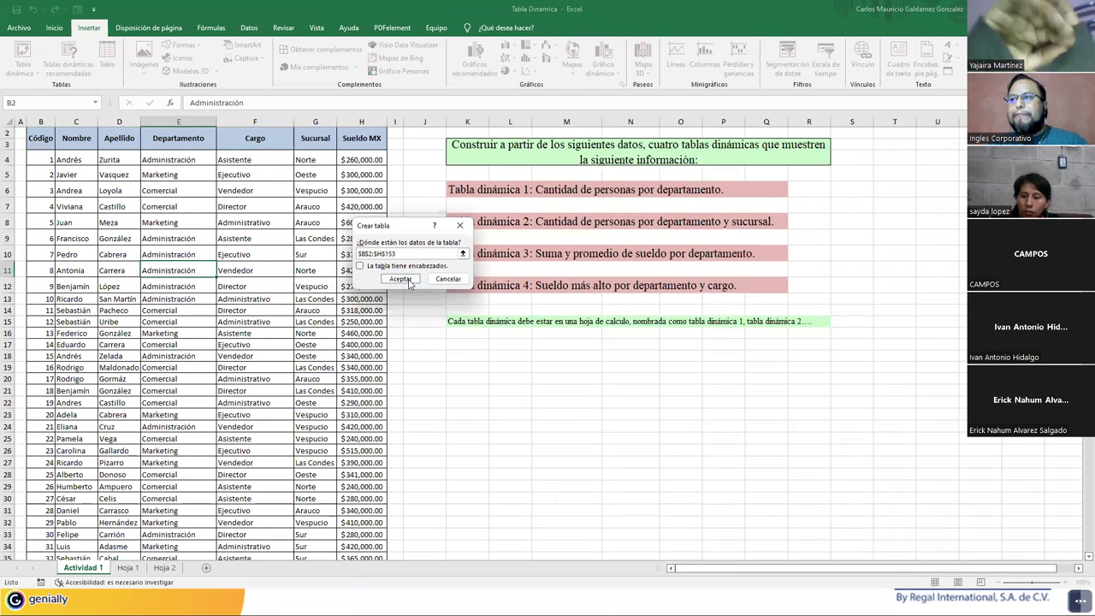
pyautogui.click(360, 266)
pyautogui.click(400, 279)
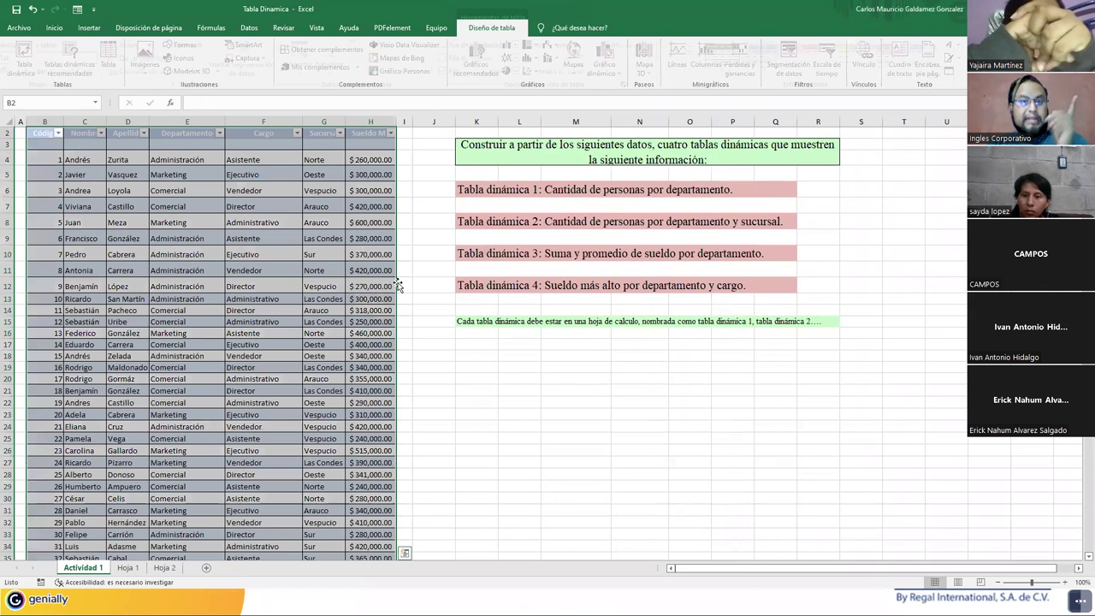
# Compare the Departamento filter entries of the employee table with the department row labels in the Hoja 1 pivot table
pyautogui.click(196, 192)
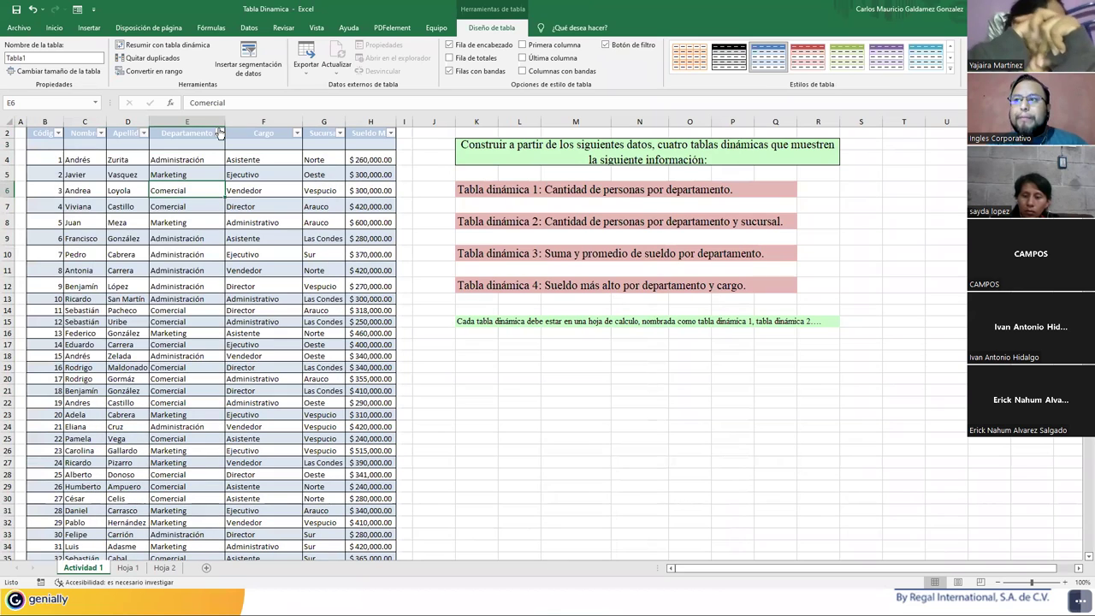
pyautogui.click(220, 133)
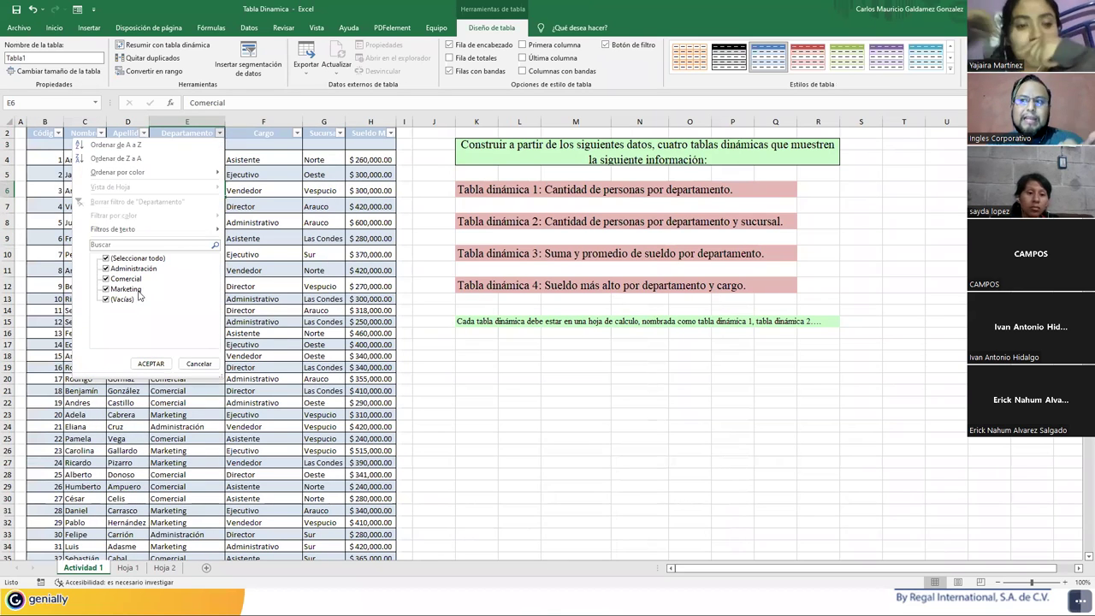
pyautogui.click(128, 567)
pyautogui.click(128, 567)
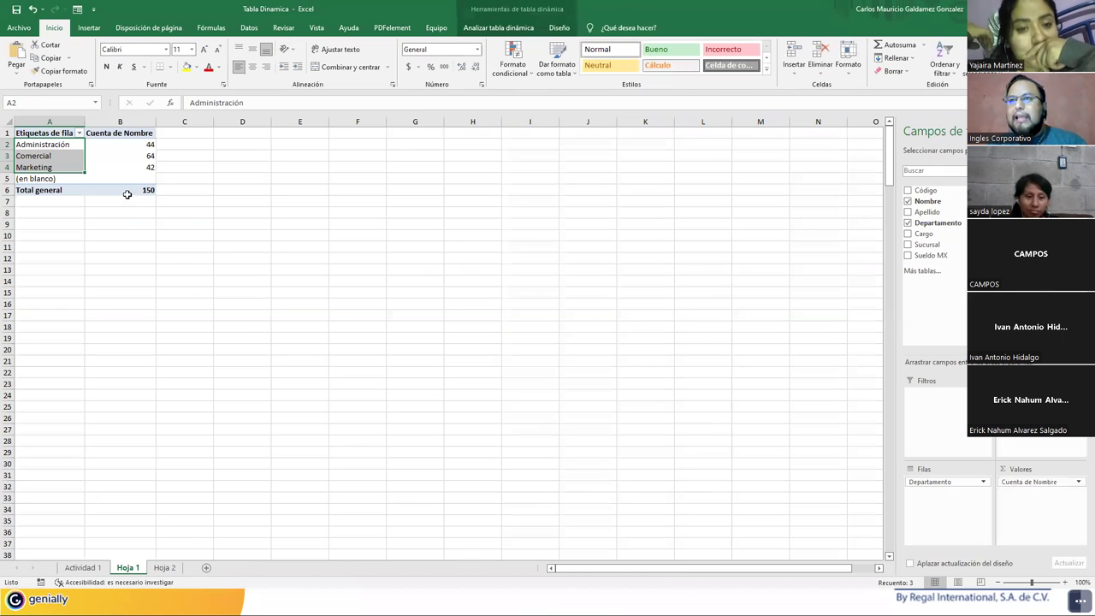
pyautogui.moveTo(58, 145); pyautogui.dragTo(59, 168)
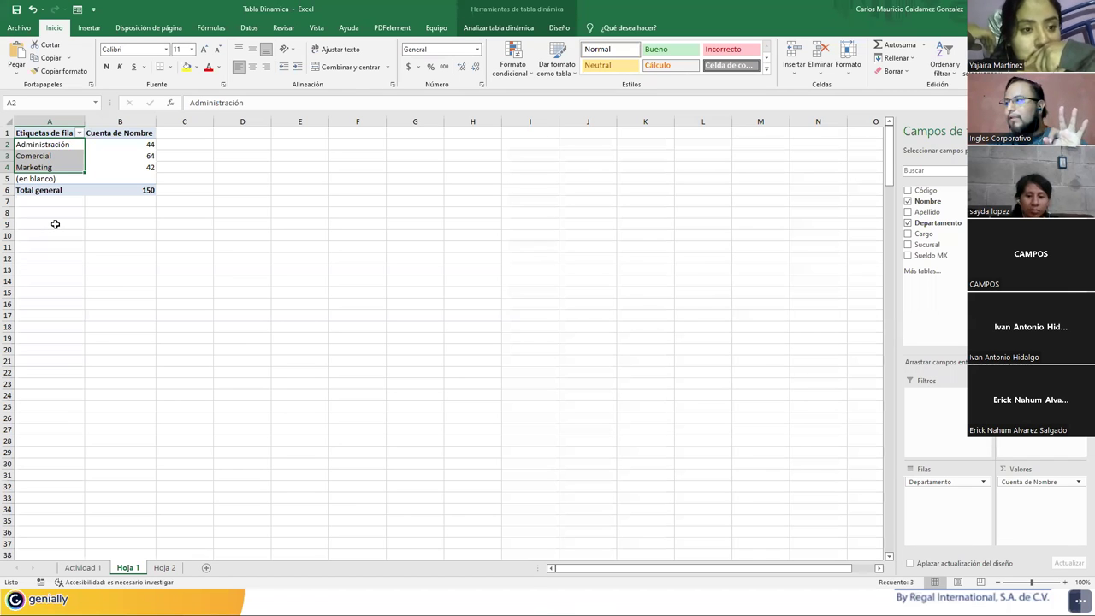
pyautogui.click(83, 567)
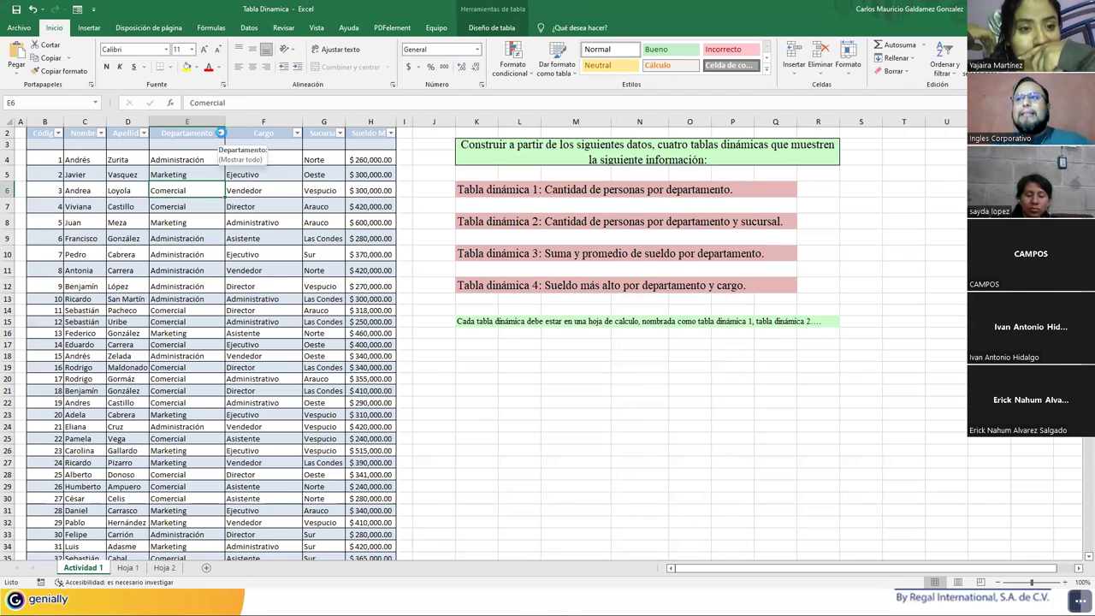
# Filter the employee table to the Administración department and compare its record count with the Administración count in the Hoja 1 pivot table
pyautogui.click(219, 134)
pyautogui.click(108, 258)
pyautogui.click(107, 269)
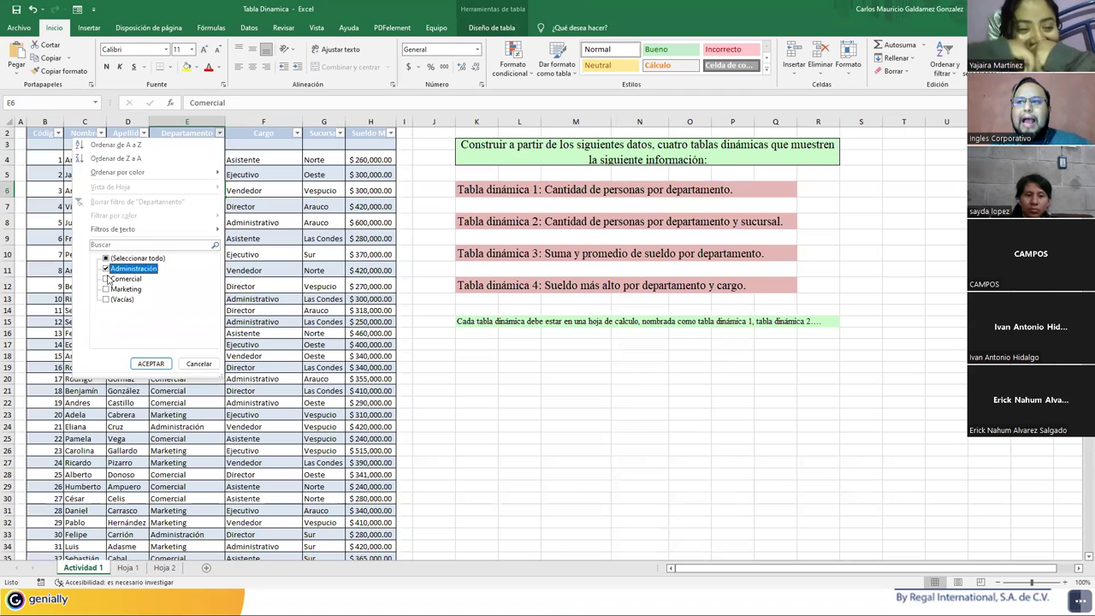
pyautogui.click(149, 365)
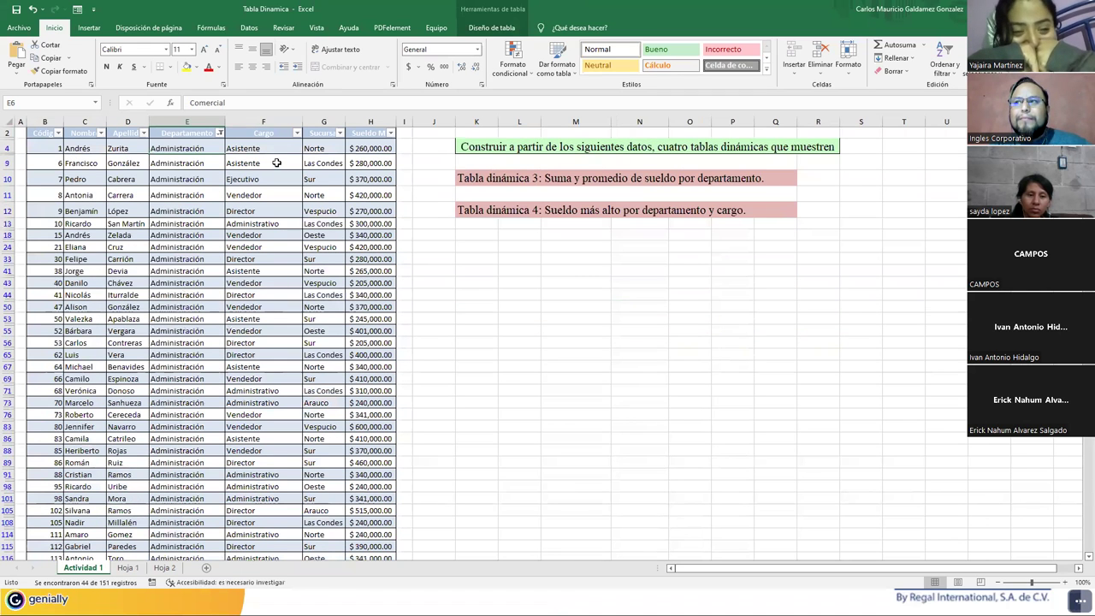
pyautogui.click(37, 149)
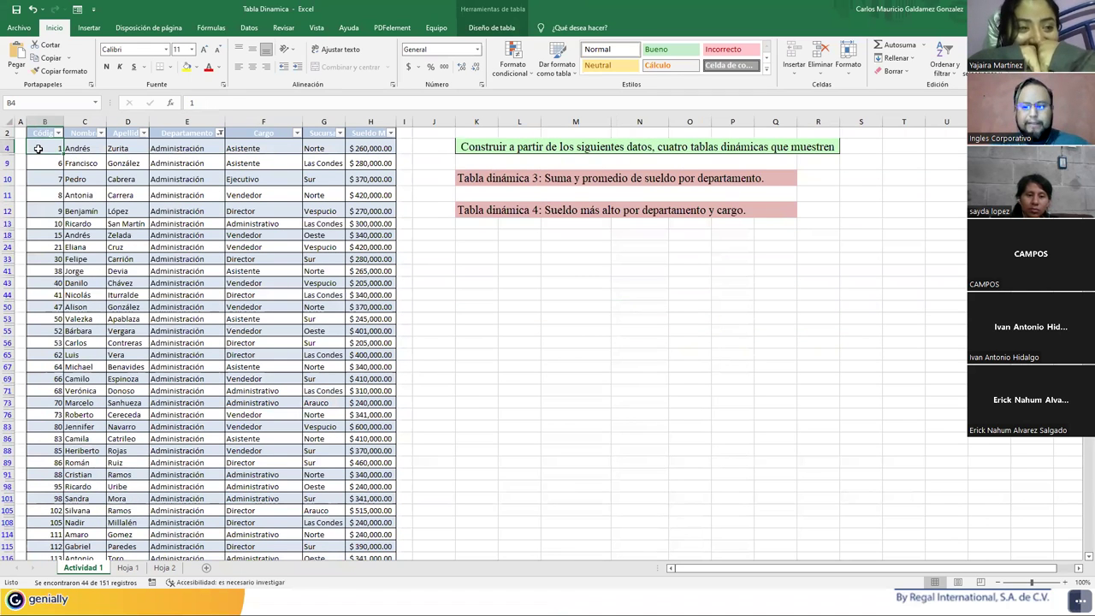
pyautogui.hotkey('ctrl', 'shift', 'Down')
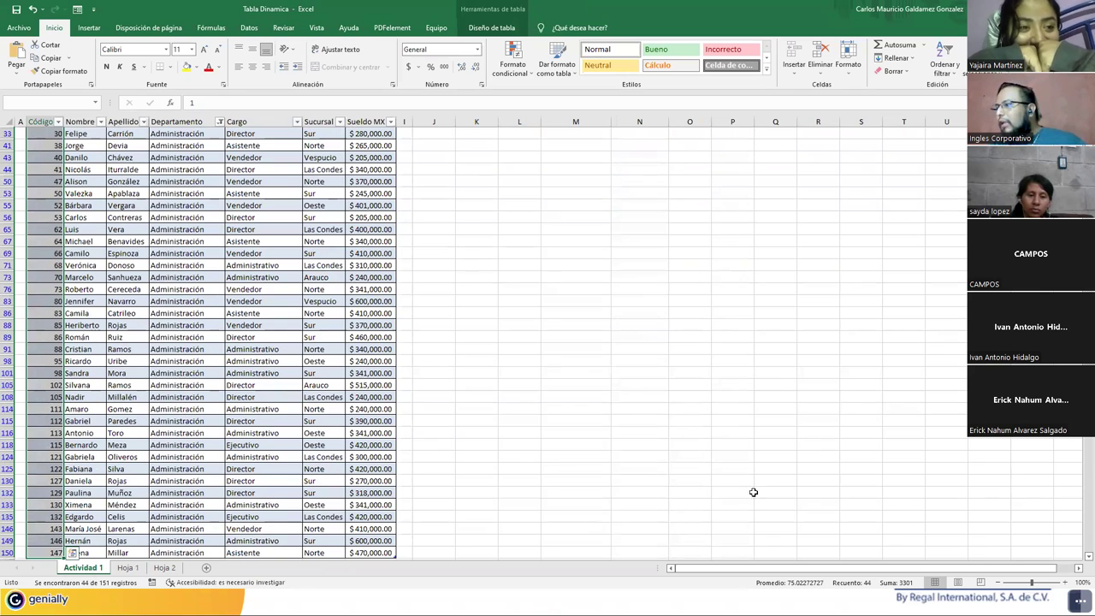
pyautogui.click(128, 568)
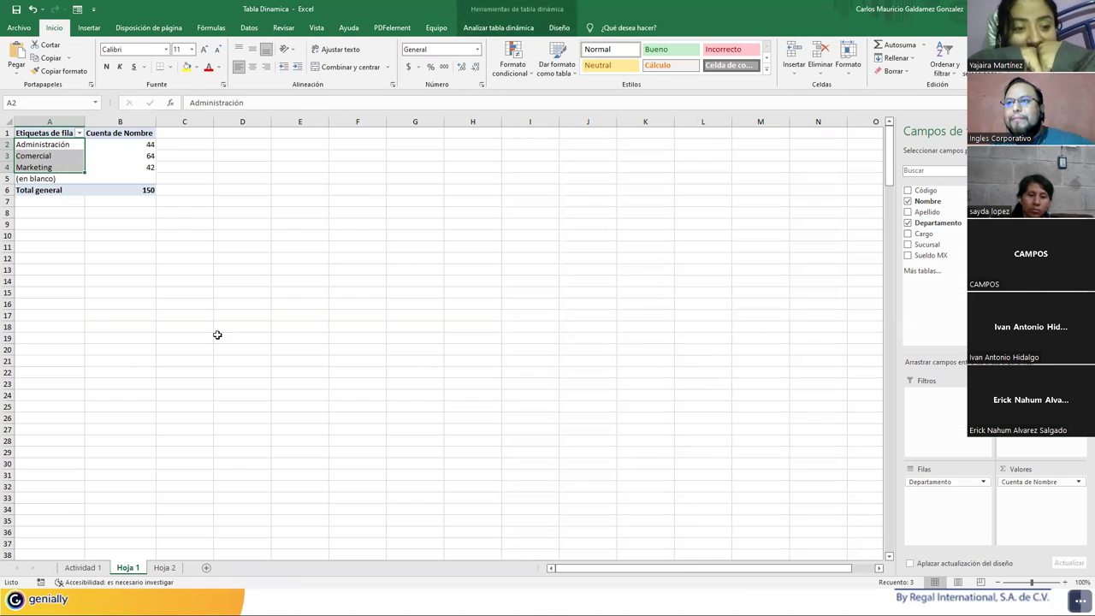
pyautogui.click(116, 147)
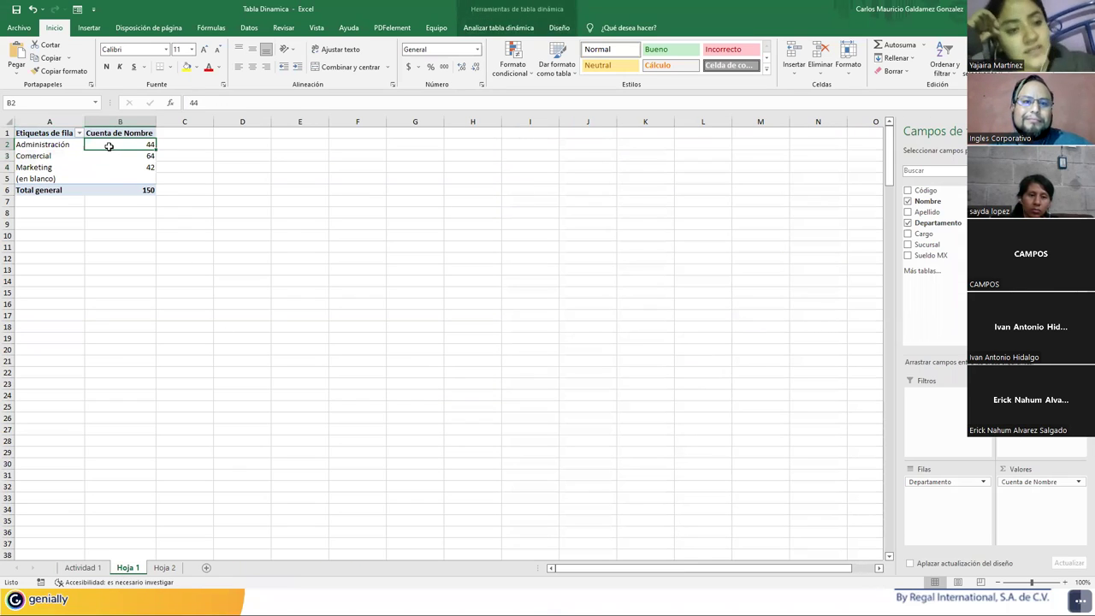
# Filter the employee table to the Comercial department and compare its record count with the Comercial count in the Hoja 1 pivot table
pyautogui.click(94, 570)
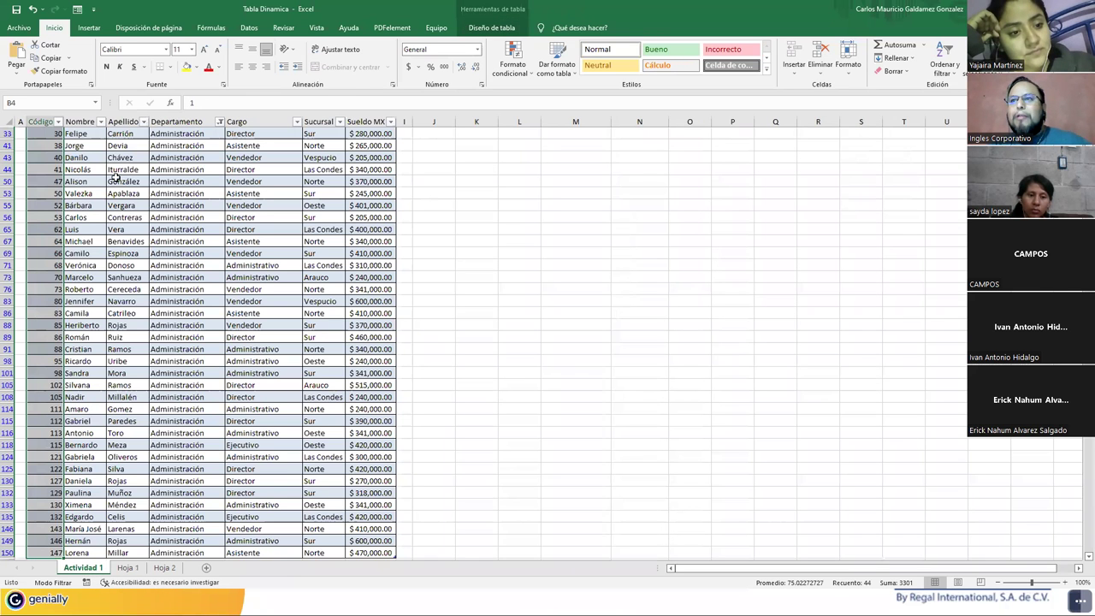
pyautogui.click(220, 123)
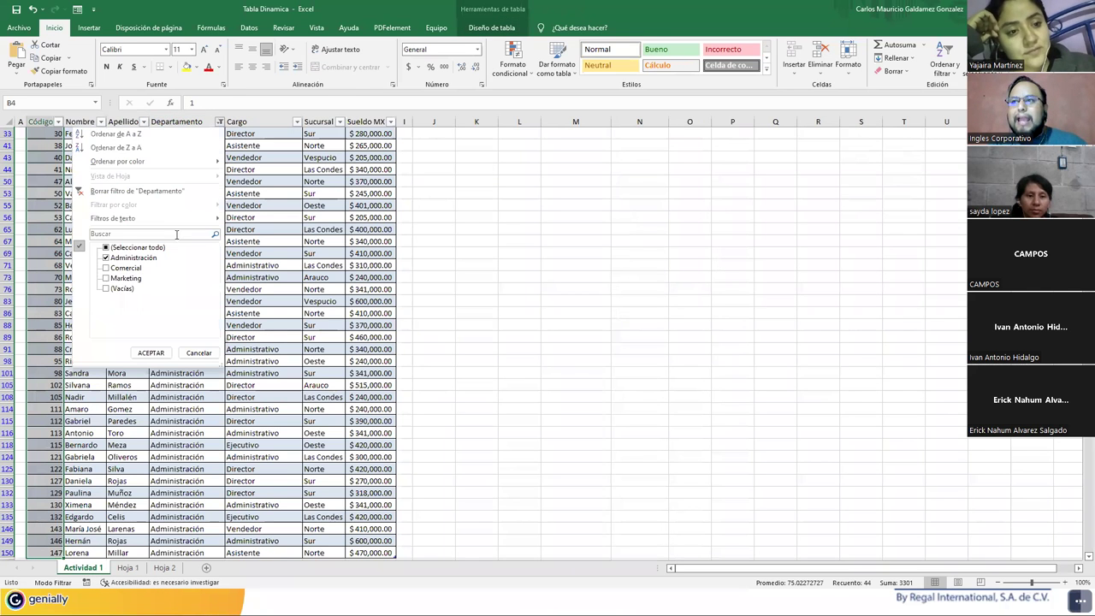
pyautogui.click(107, 267)
pyautogui.click(107, 258)
pyautogui.click(150, 353)
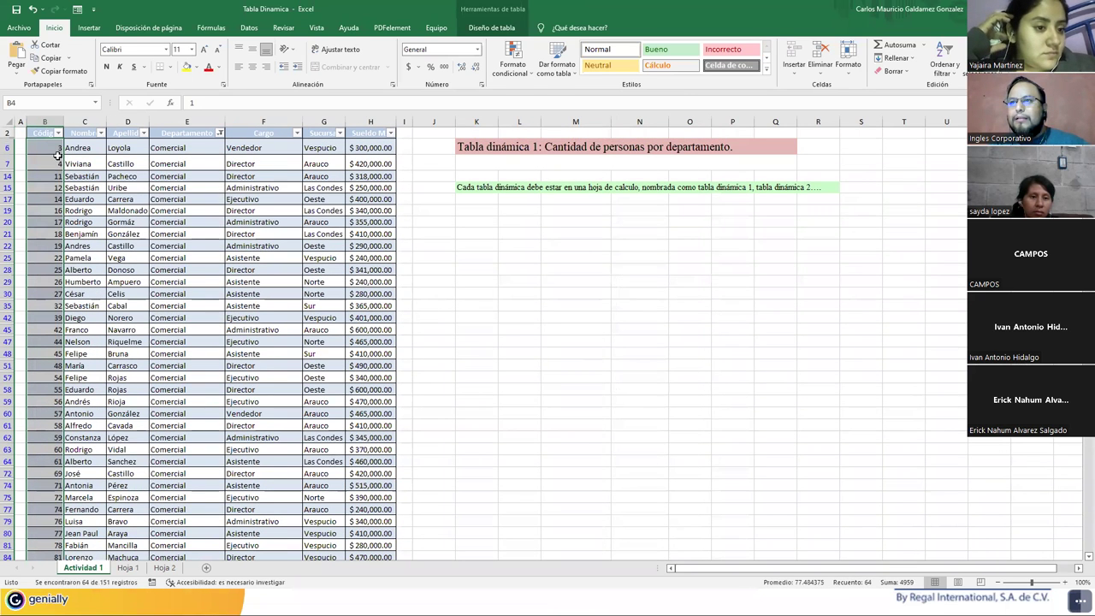
pyautogui.click(53, 151)
pyautogui.hotkey('ctrl', 'shift', 'Down')
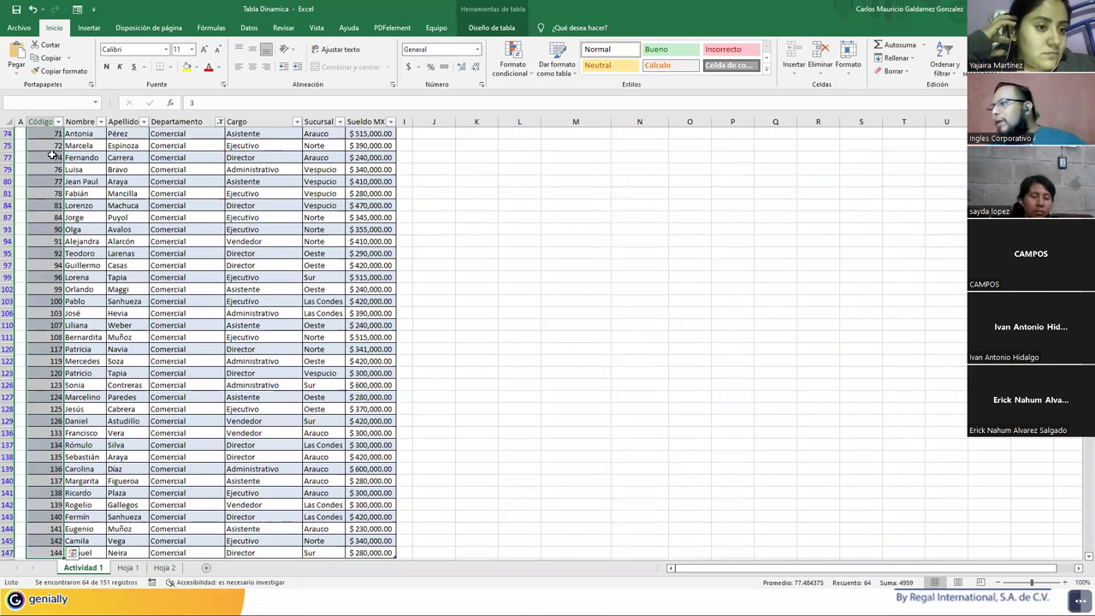
pyautogui.click(125, 560)
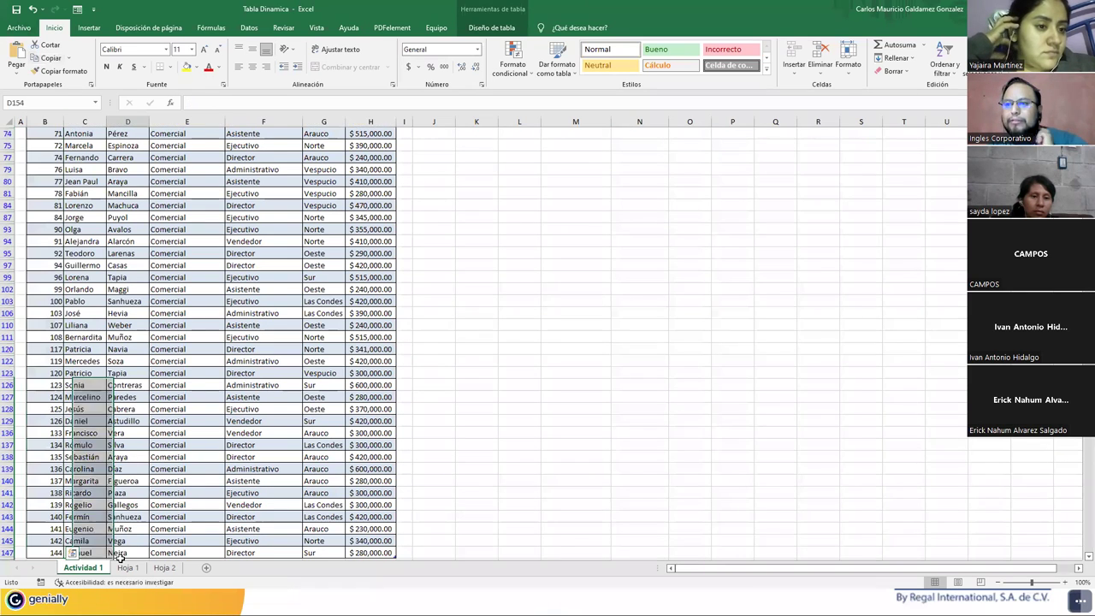
pyautogui.click(127, 568)
pyautogui.click(122, 154)
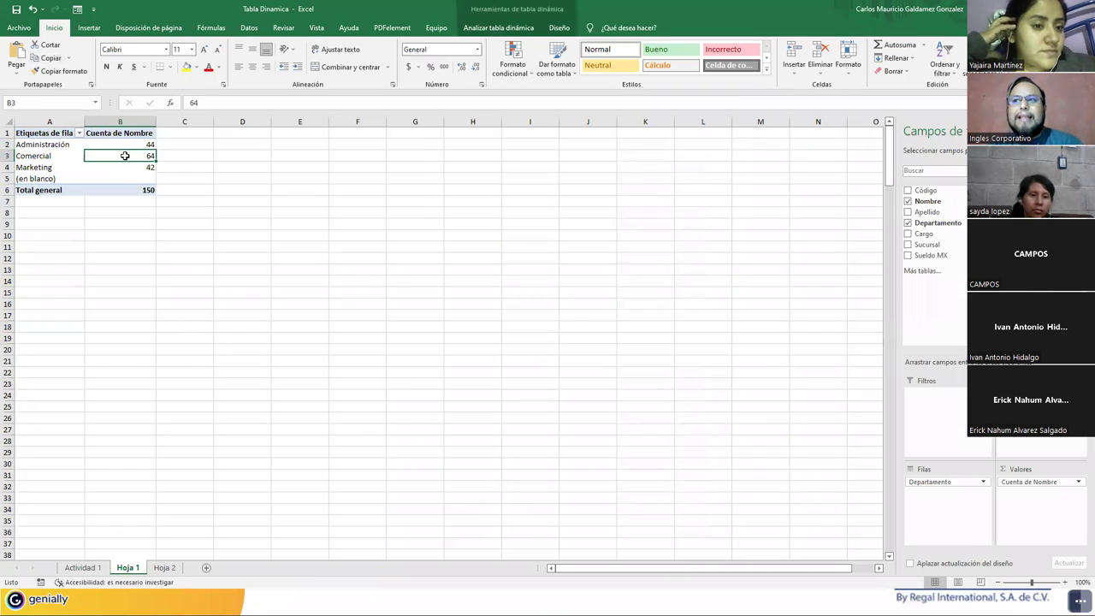
# Check the combined total of the Administración, Comercial and Marketing counts in the Hoja 1 pivot table
pyautogui.click(123, 151)
pyautogui.click(126, 145)
pyautogui.moveTo(128, 149); pyautogui.dragTo(127, 159)
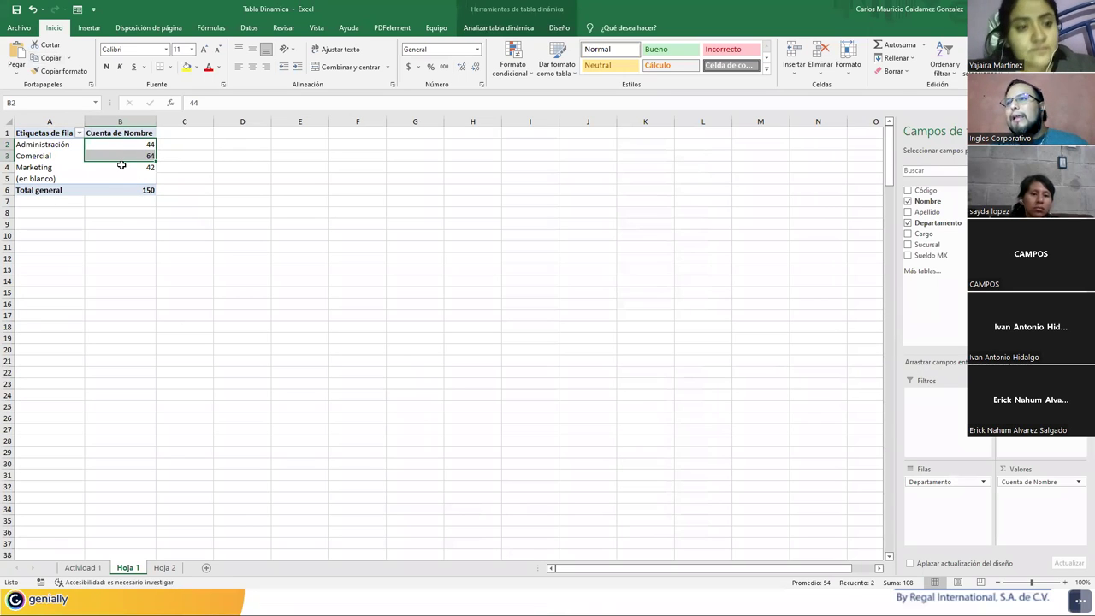
pyautogui.moveTo(121, 168); pyautogui.dragTo(122, 144)
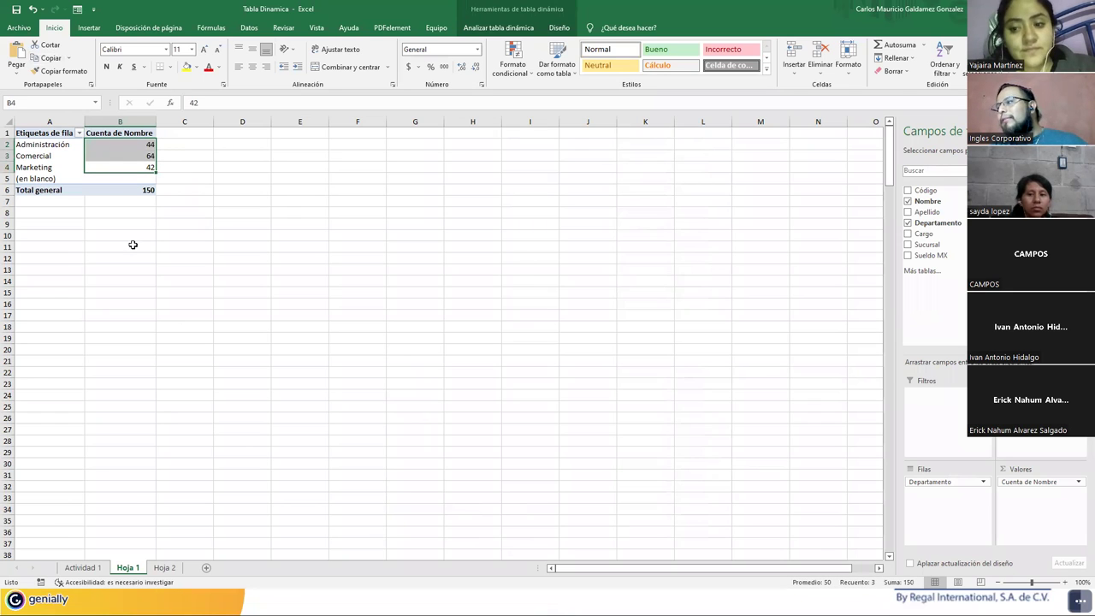
pyautogui.click(127, 164)
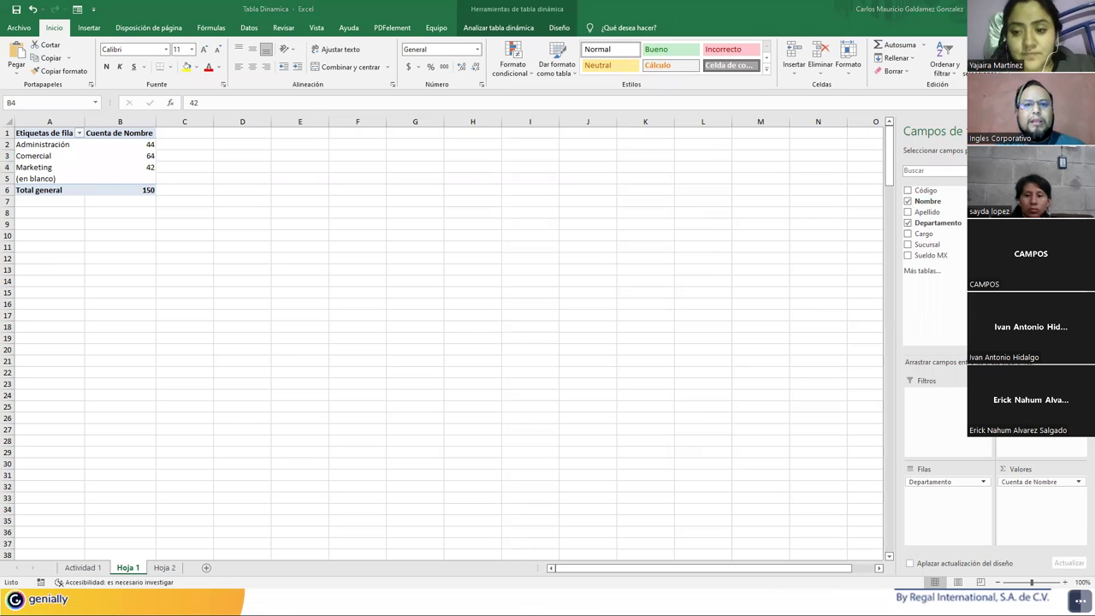
# Add Cargo as a report filter of the department pivot table
pyautogui.moveTo(904, 370)
pyautogui.mouseDown()
pyautogui.moveTo(909, 414)
pyautogui.moveTo(994, 462)
pyautogui.mouseUp()
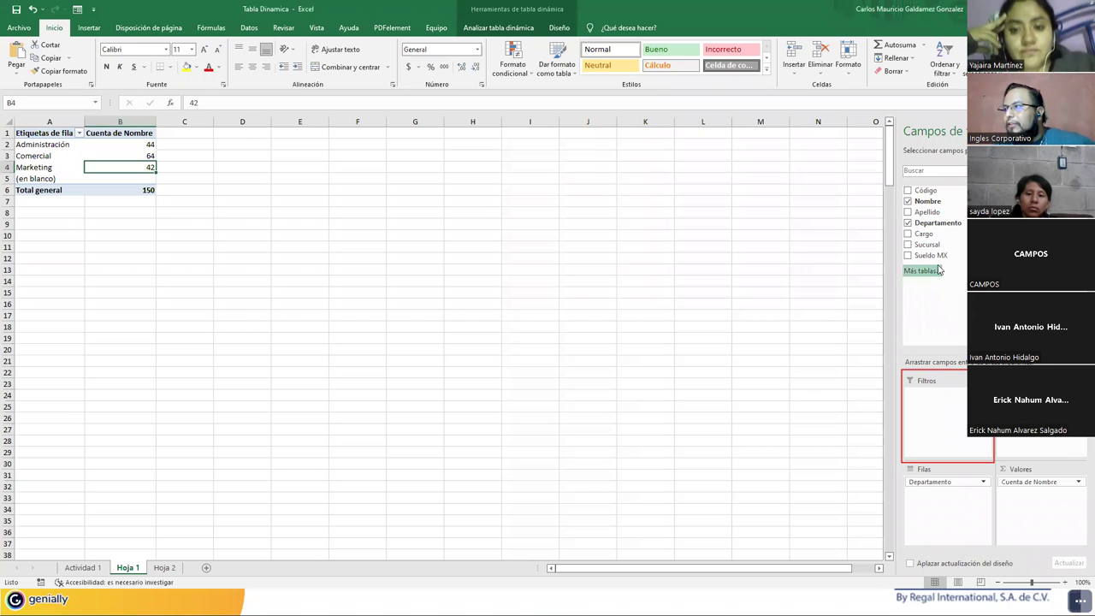
pyautogui.moveTo(926, 234); pyautogui.dragTo(932, 412)
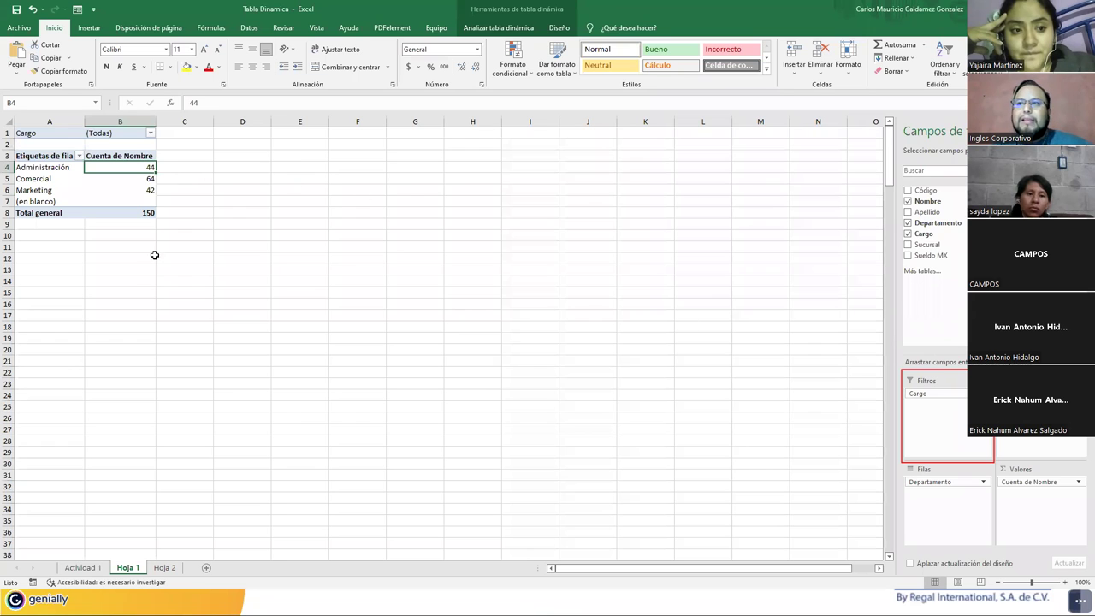
pyautogui.click(44, 135)
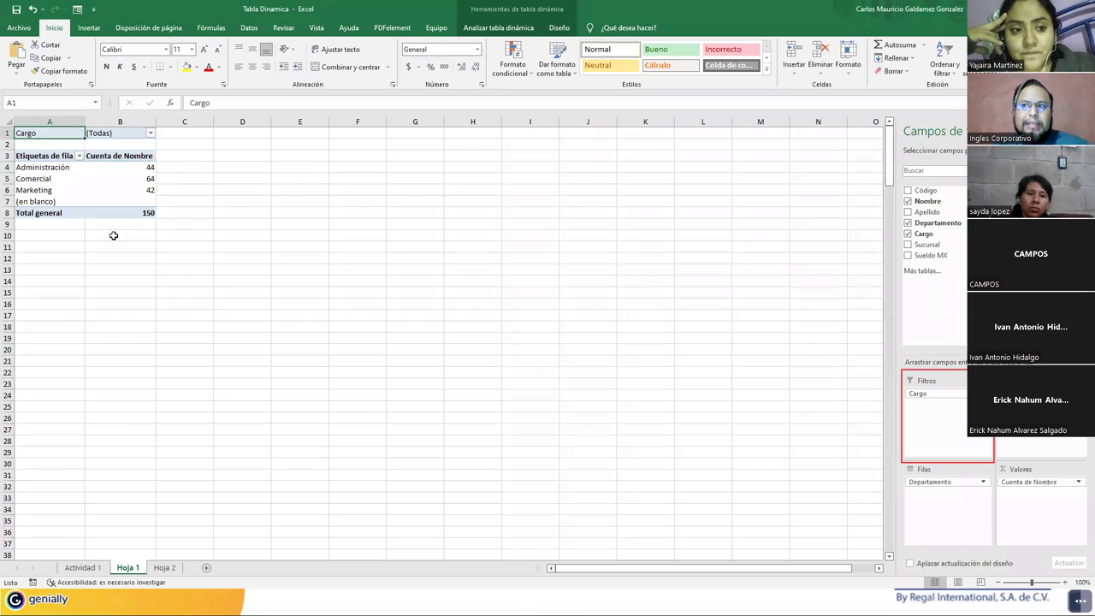
# Filter the pivot table to show only the Administrativo Cargo
pyautogui.click(150, 134)
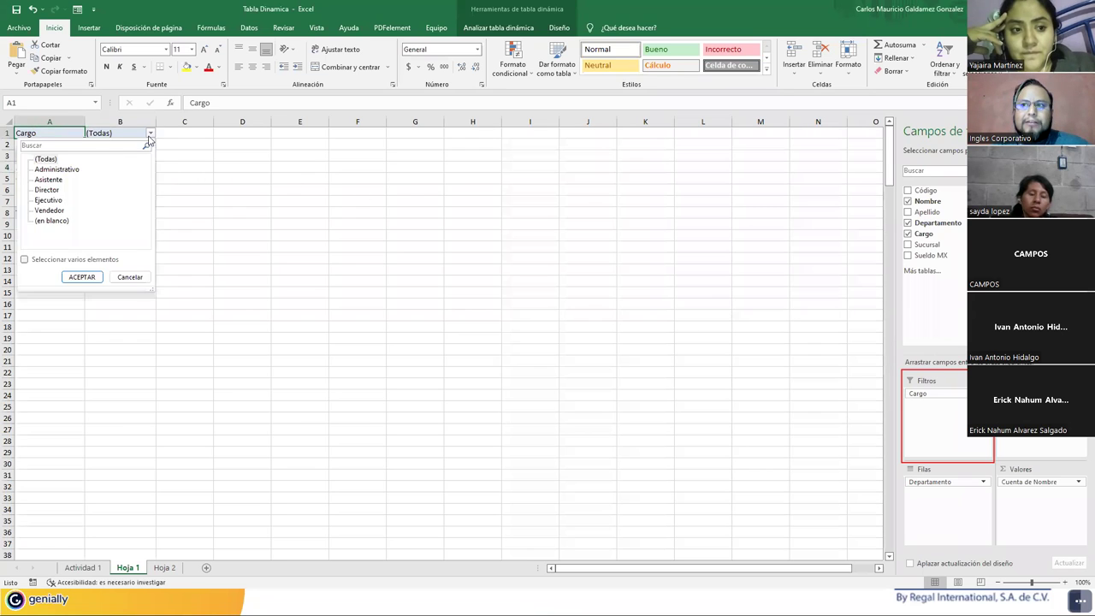
pyautogui.click(77, 170)
pyautogui.click(83, 279)
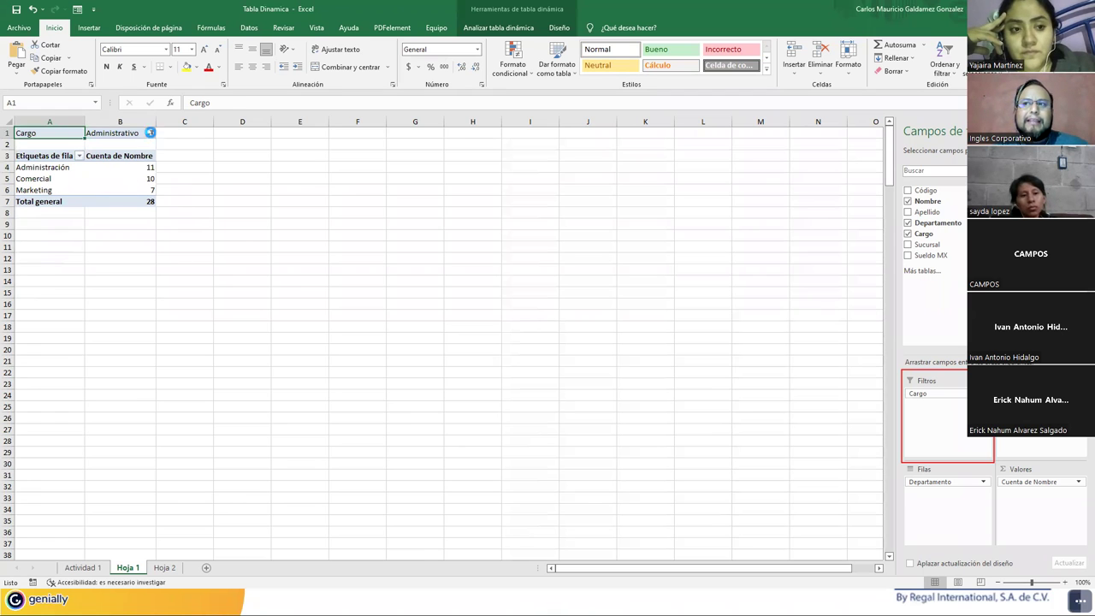
# Switch the pivot table's Cargo filter to Asistente
pyautogui.click(150, 133)
pyautogui.click(47, 179)
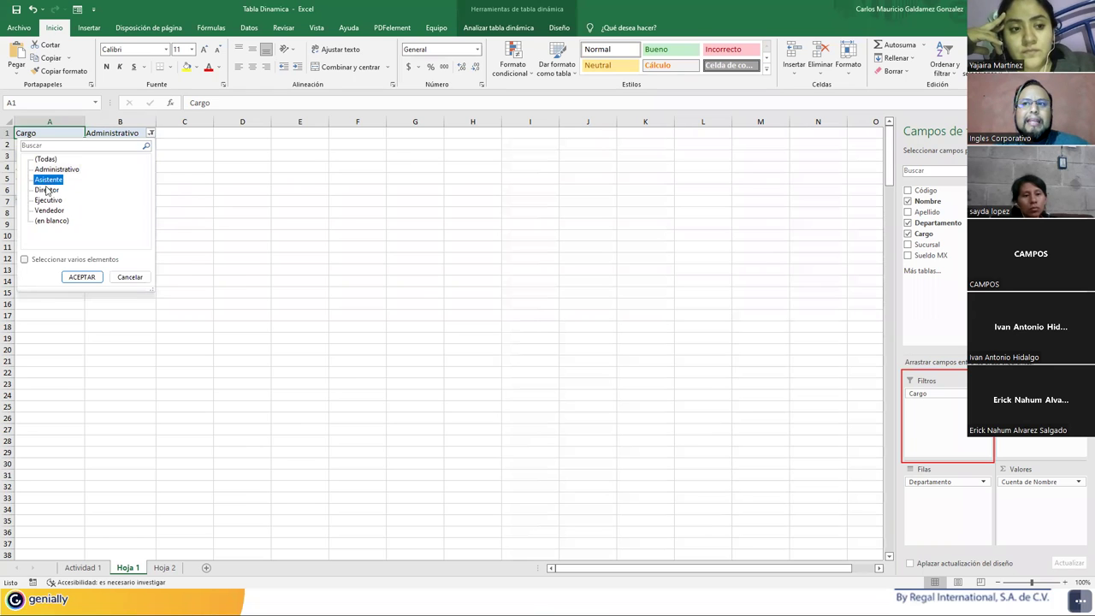
pyautogui.click(82, 277)
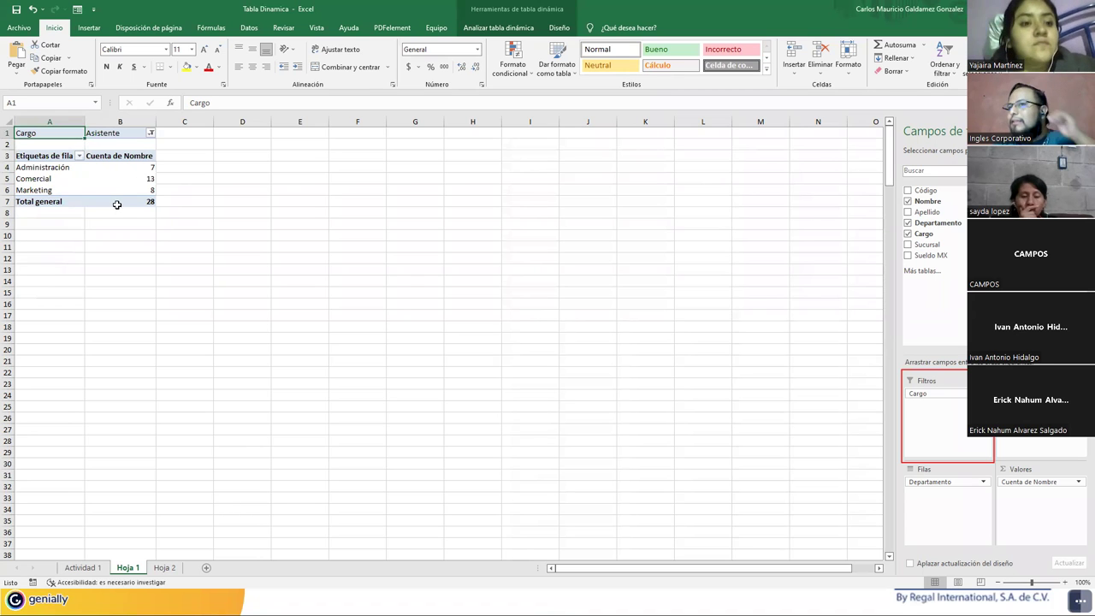
pyautogui.click(149, 136)
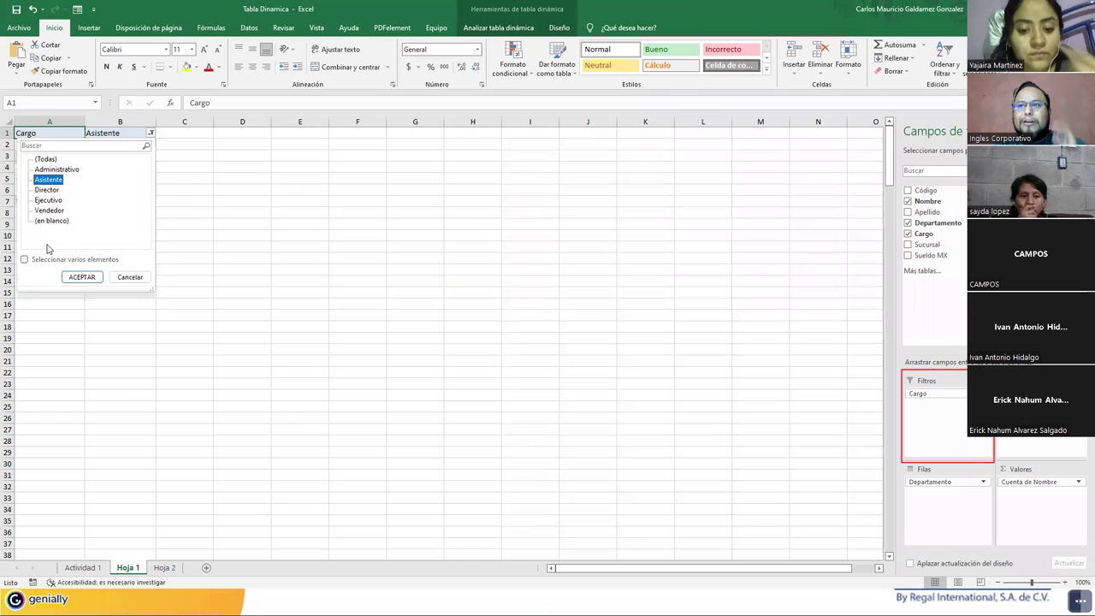
pyautogui.click(82, 276)
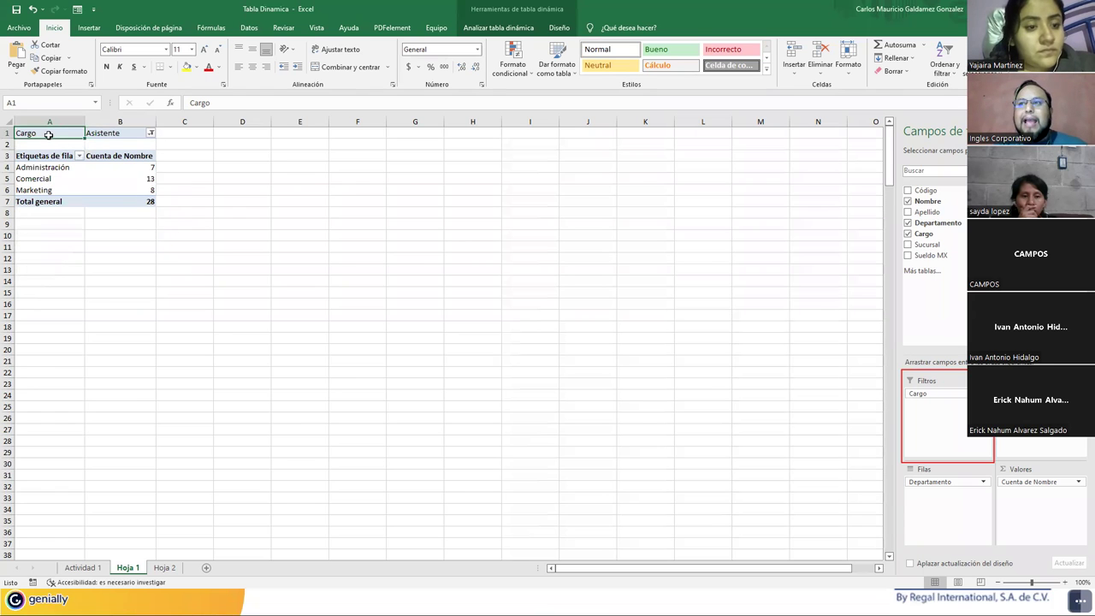
# Reset the Cargo filter to (Todas) and remove the Cargo field from the pivot table filters
pyautogui.click(150, 132)
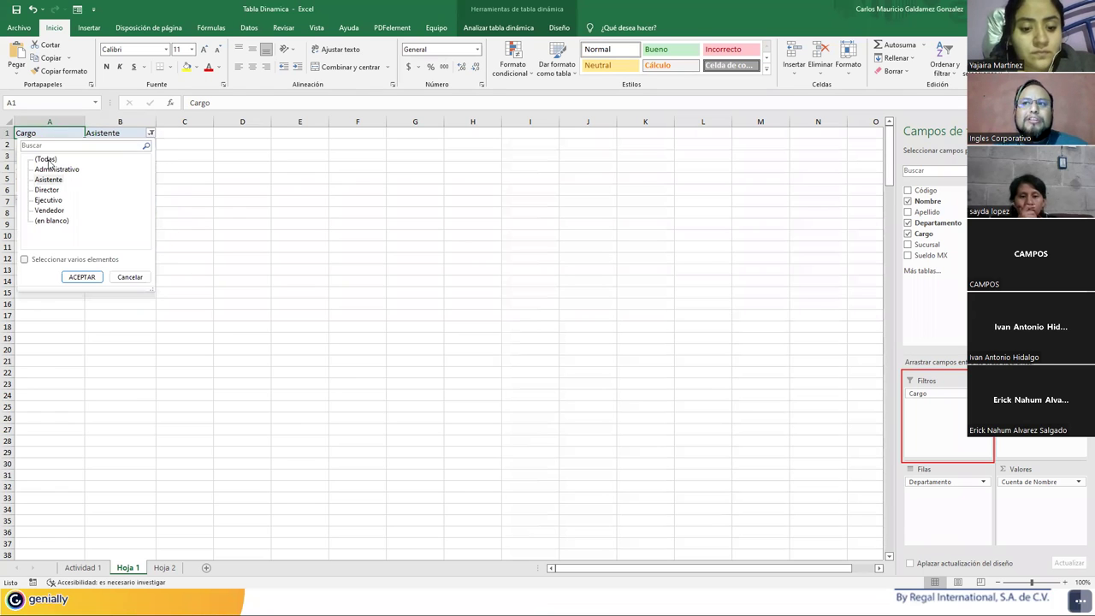
pyautogui.click(83, 277)
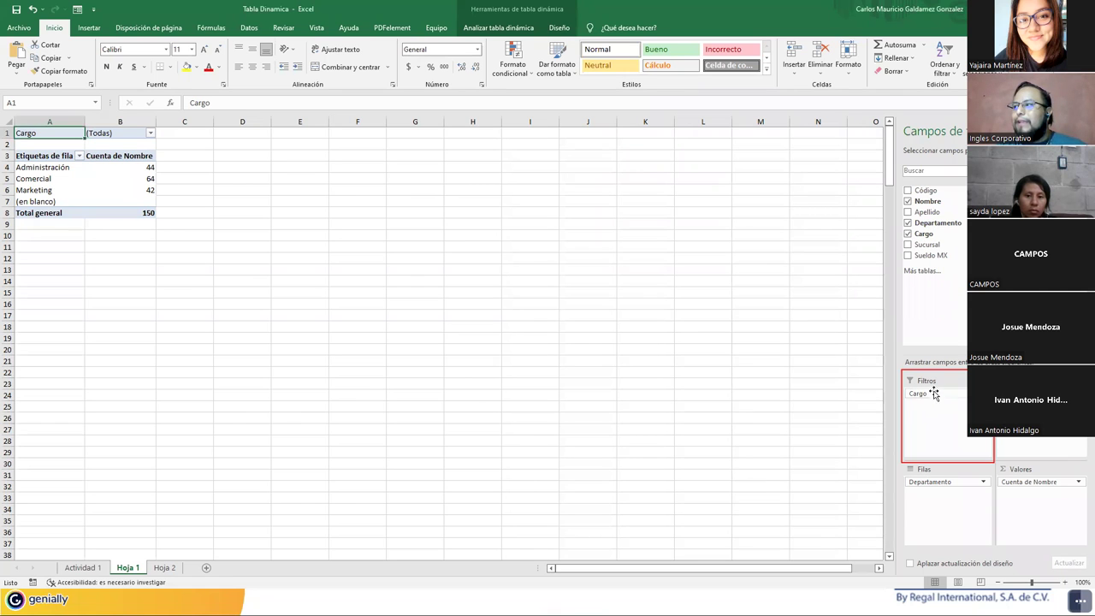
pyautogui.click(933, 393)
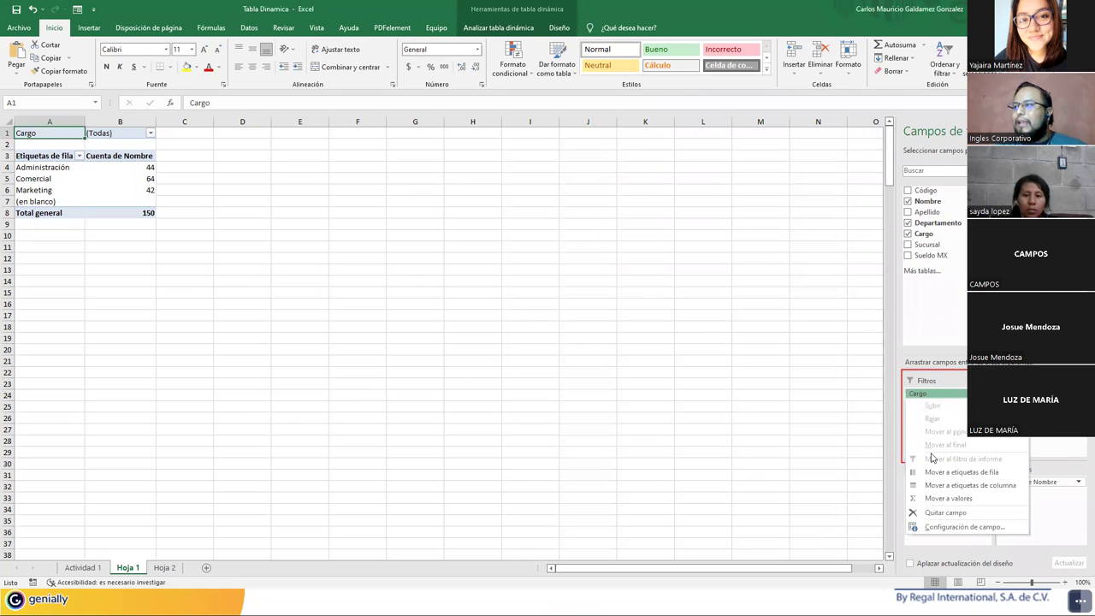
pyautogui.click(936, 515)
# Add Sucursal as a report filter of the pivot table and filter it to Arauco
pyautogui.moveTo(926, 244); pyautogui.dragTo(931, 410)
pyautogui.click(151, 134)
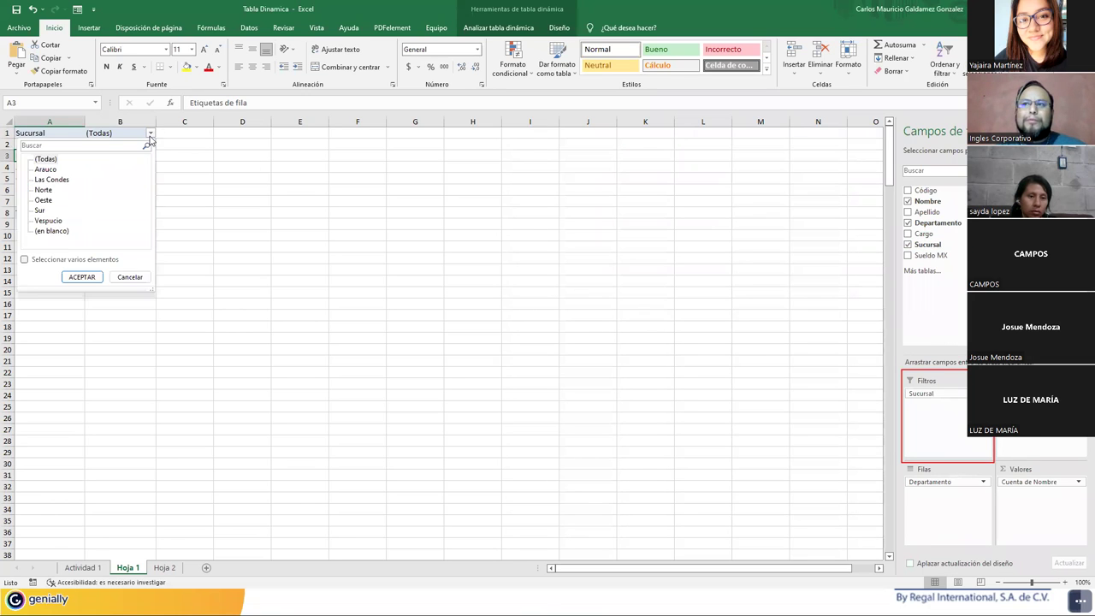
pyautogui.click(46, 169)
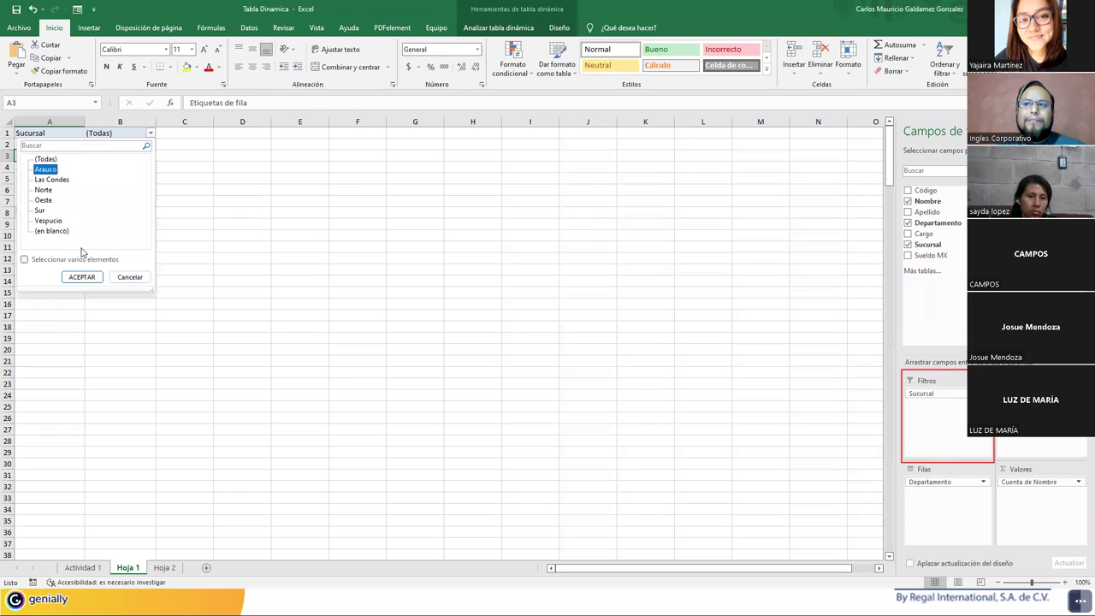
pyautogui.click(82, 277)
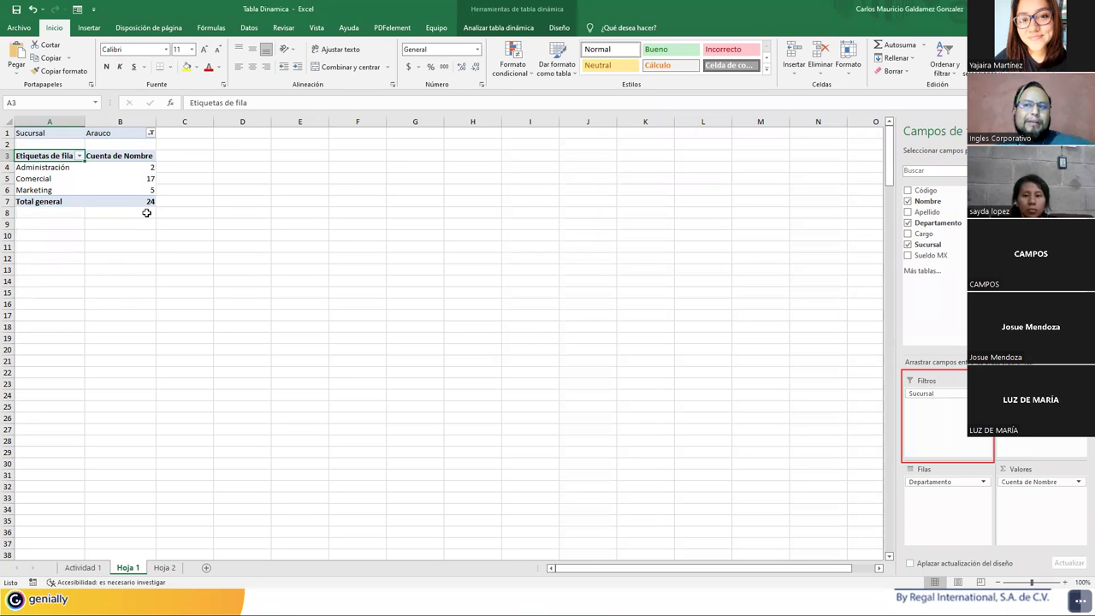
# Switch the pivot table's Sucursal filter to Oeste
pyautogui.click(150, 135)
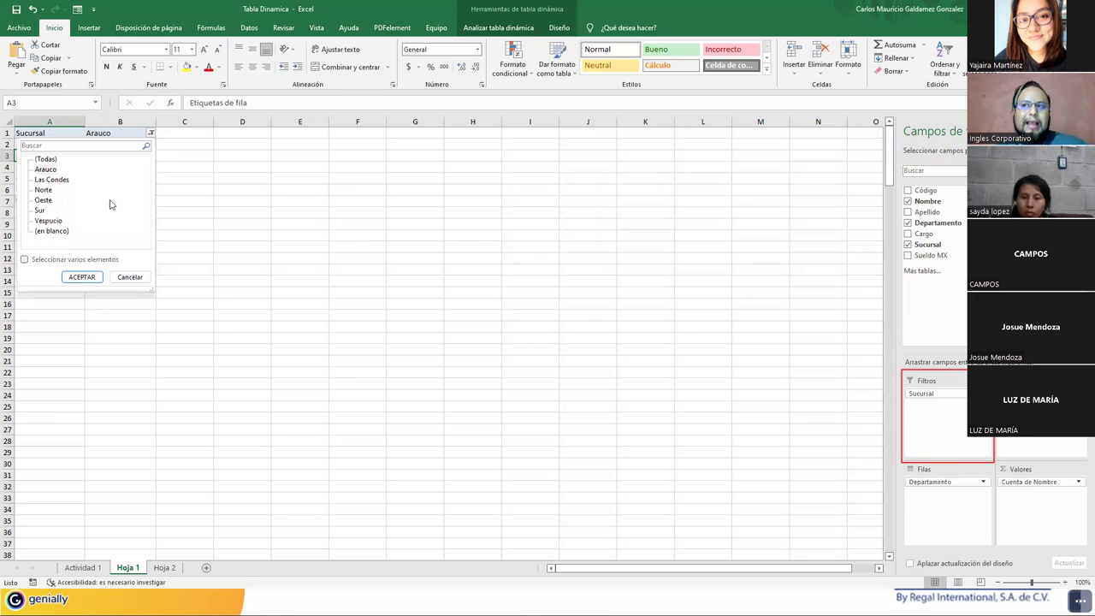
pyautogui.click(42, 200)
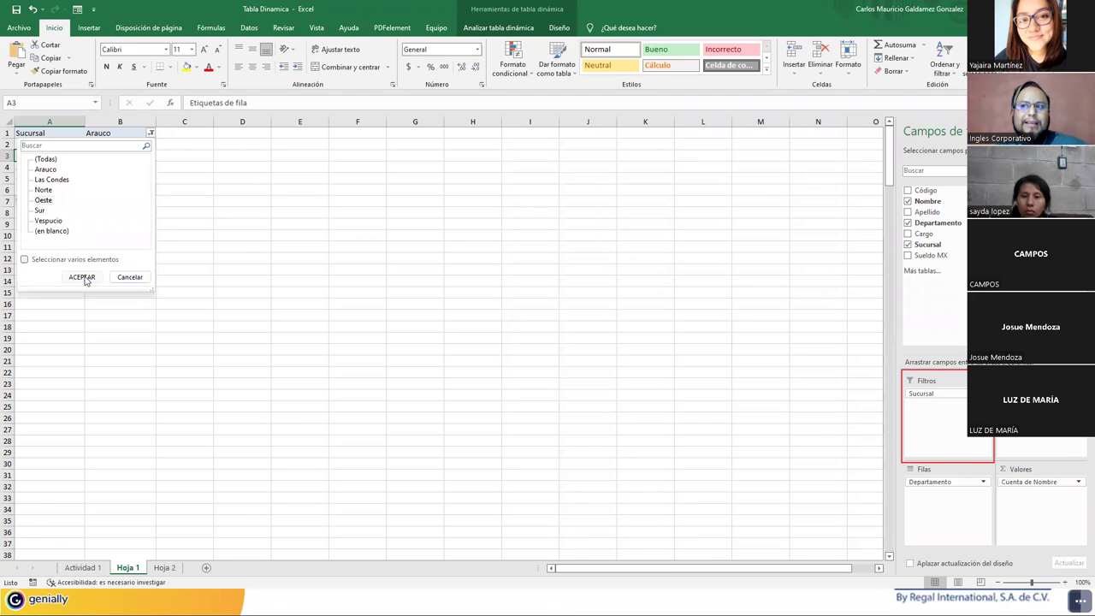
pyautogui.click(81, 276)
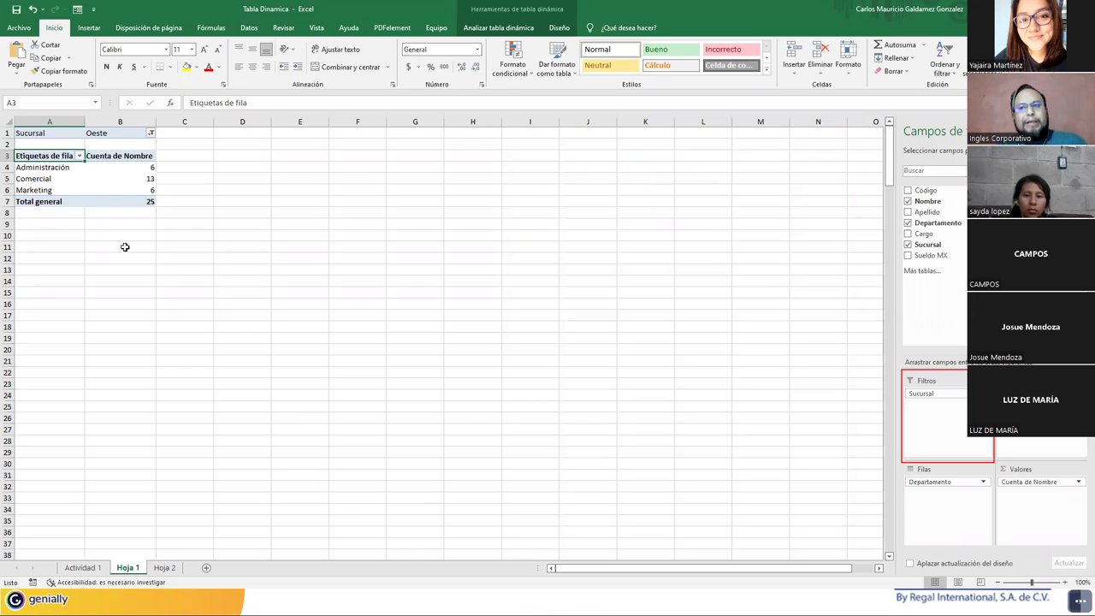
# Reset the pivot table's Sucursal filter to (Todas)
pyautogui.click(151, 133)
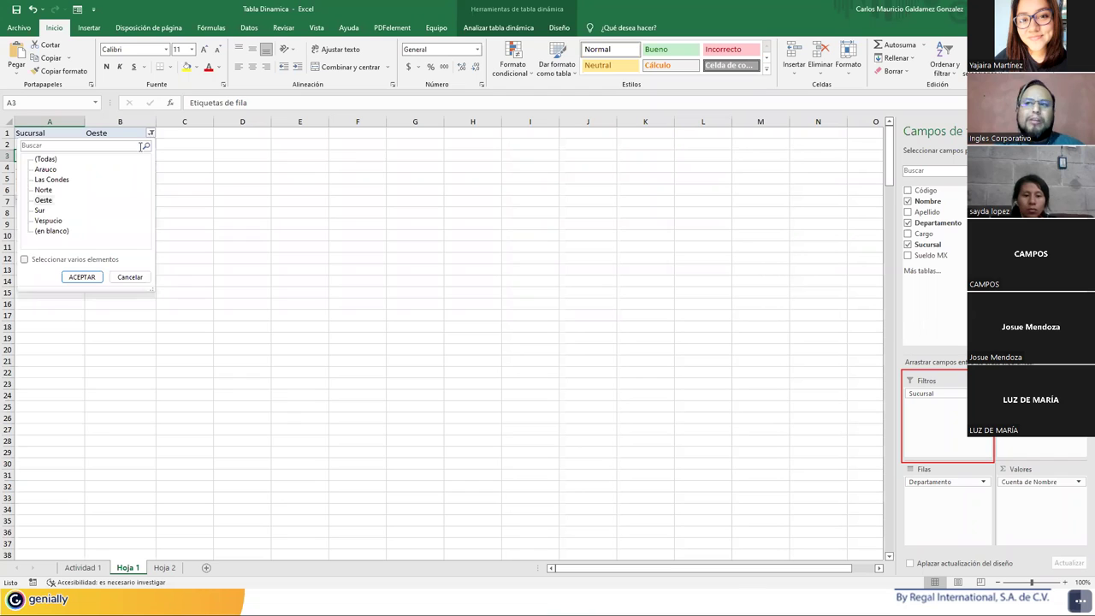
pyautogui.click(48, 161)
pyautogui.click(85, 277)
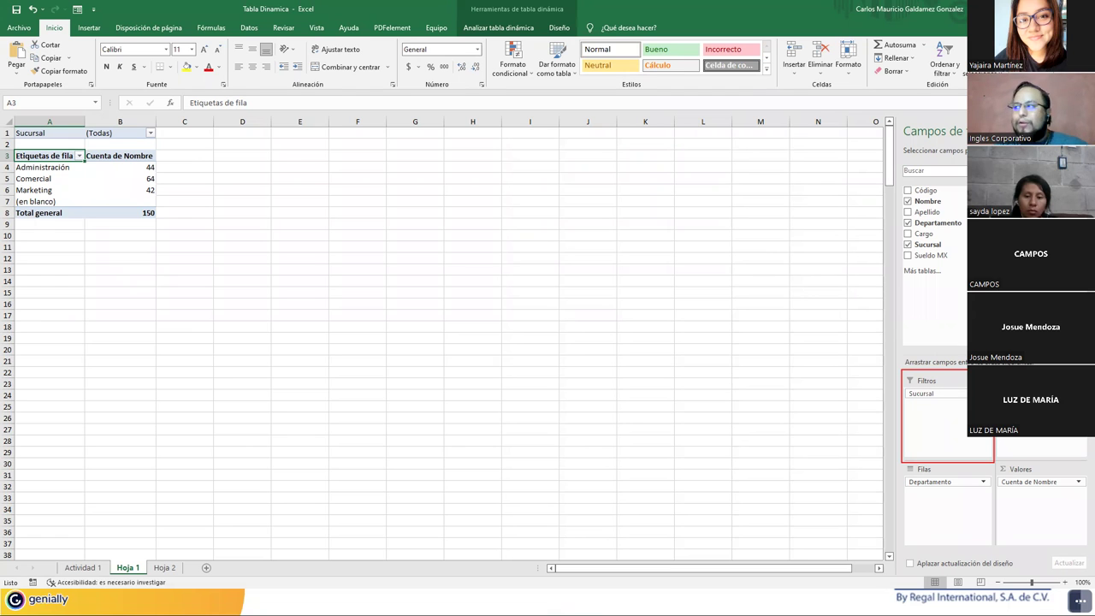
# Move the Sucursal field from the report filters to the columns of the pivot table
pyautogui.moveTo(921, 394); pyautogui.dragTo(1040, 402)
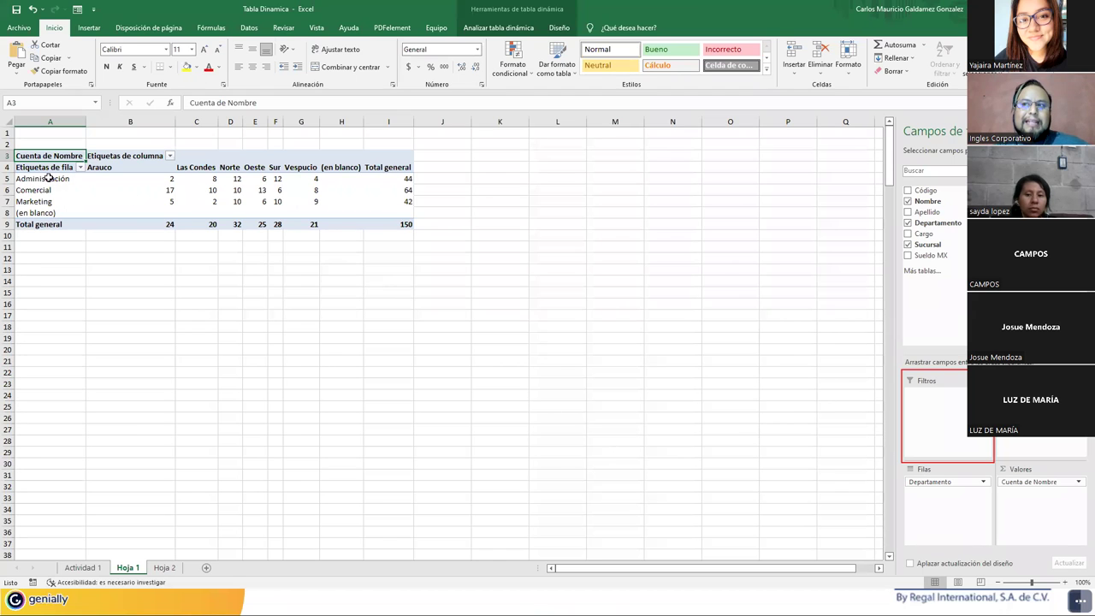
pyautogui.moveTo(156, 179); pyautogui.dragTo(117, 178)
pyautogui.click(159, 227)
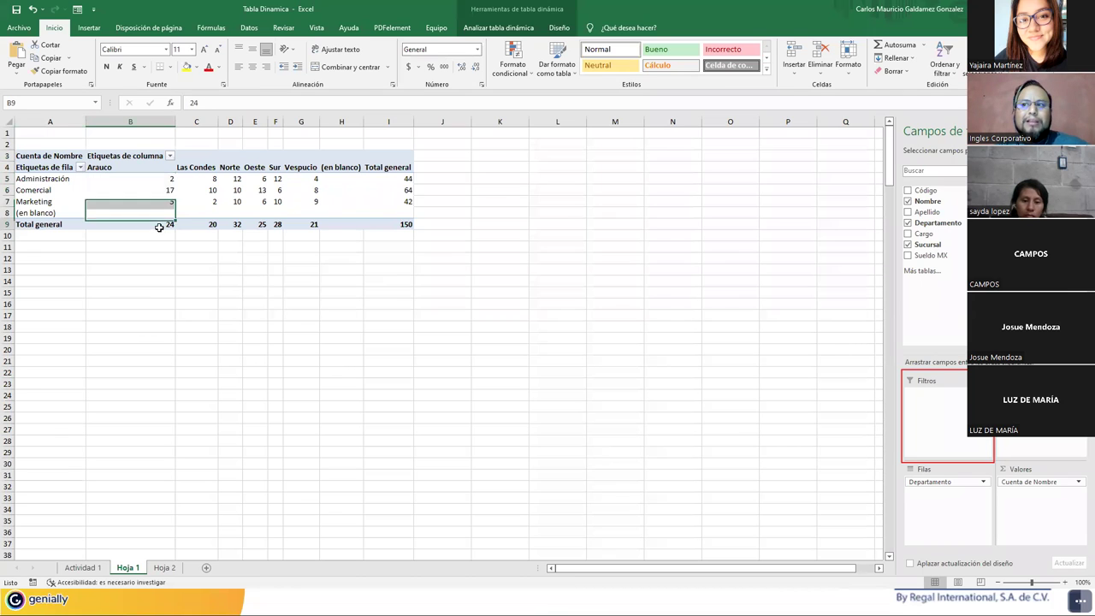
pyautogui.click(136, 170)
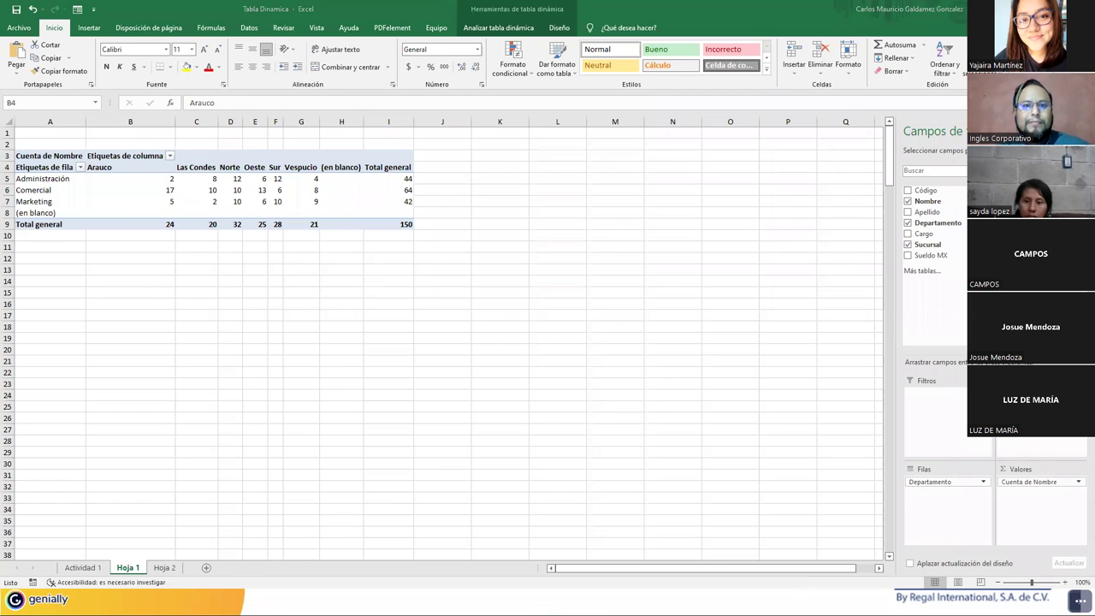
pyautogui.moveTo(997, 437)
pyautogui.mouseDown()
pyautogui.moveTo(1061, 469)
pyautogui.moveTo(1089, 461)
pyautogui.mouseUp()
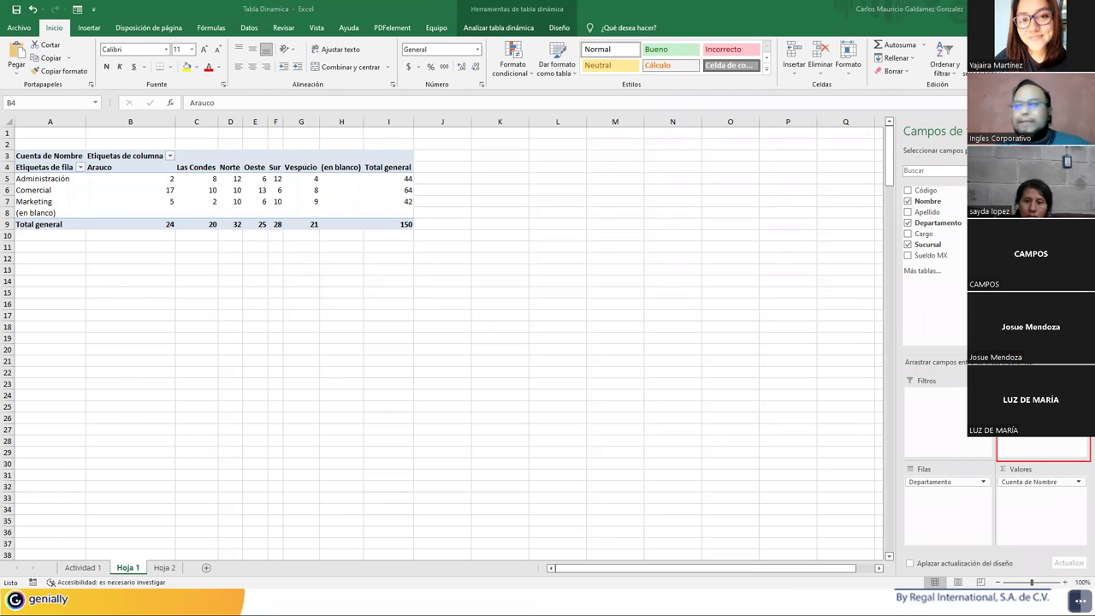
pyautogui.moveTo(1001, 389)
pyautogui.mouseDown()
pyautogui.moveTo(252, 207)
pyautogui.moveTo(319, 240)
pyautogui.mouseUp()
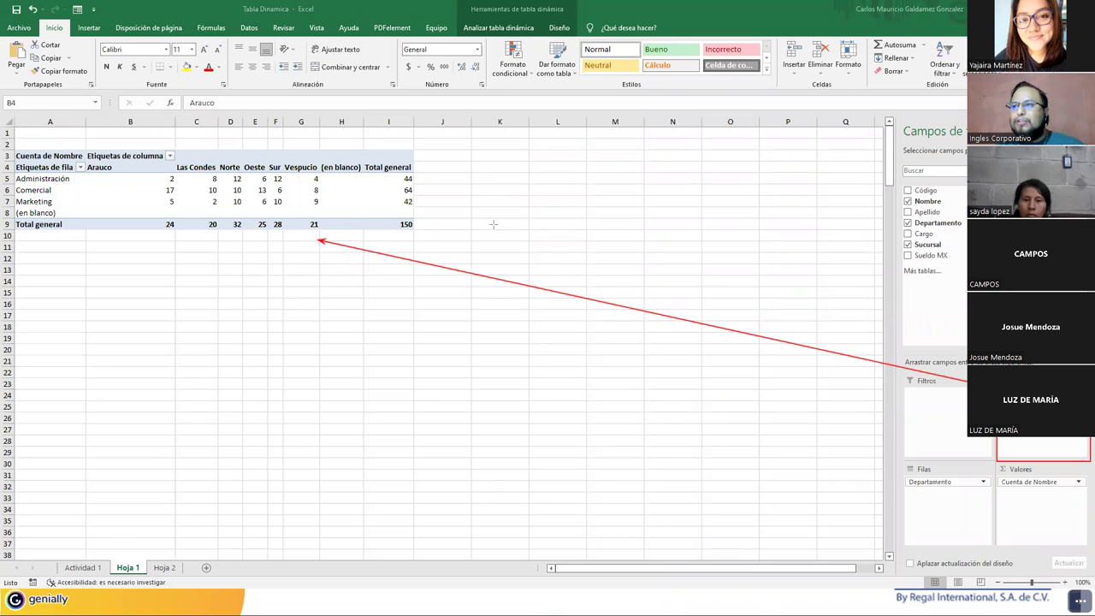
pyautogui.moveTo(371, 170)
pyautogui.mouseDown()
pyautogui.moveTo(402, 190)
pyautogui.moveTo(401, 225)
pyautogui.mouseUp()
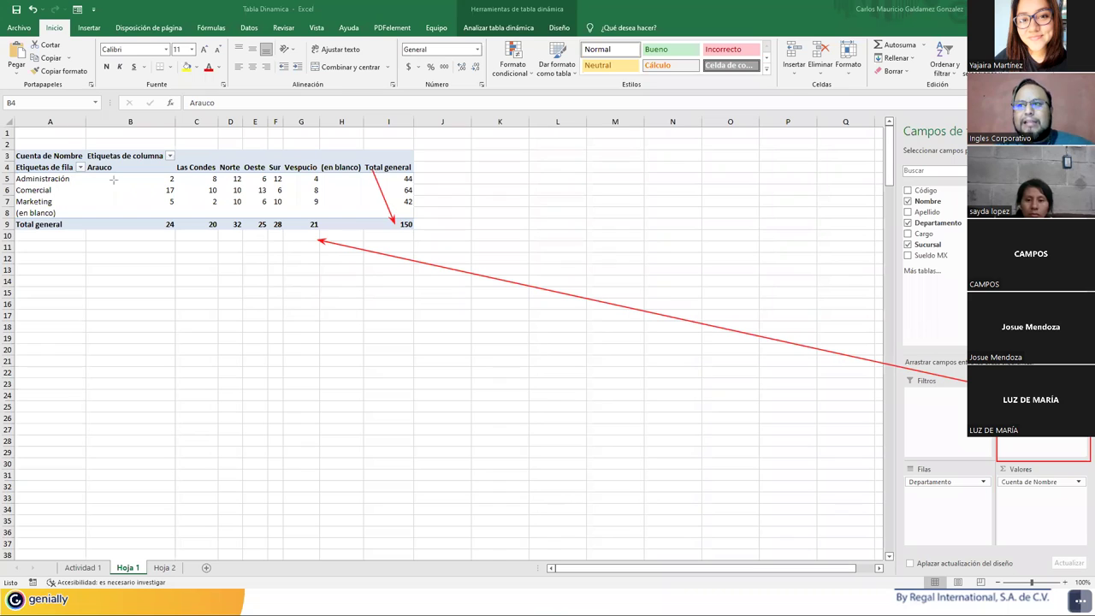
pyautogui.moveTo(118, 178); pyautogui.dragTo(313, 178)
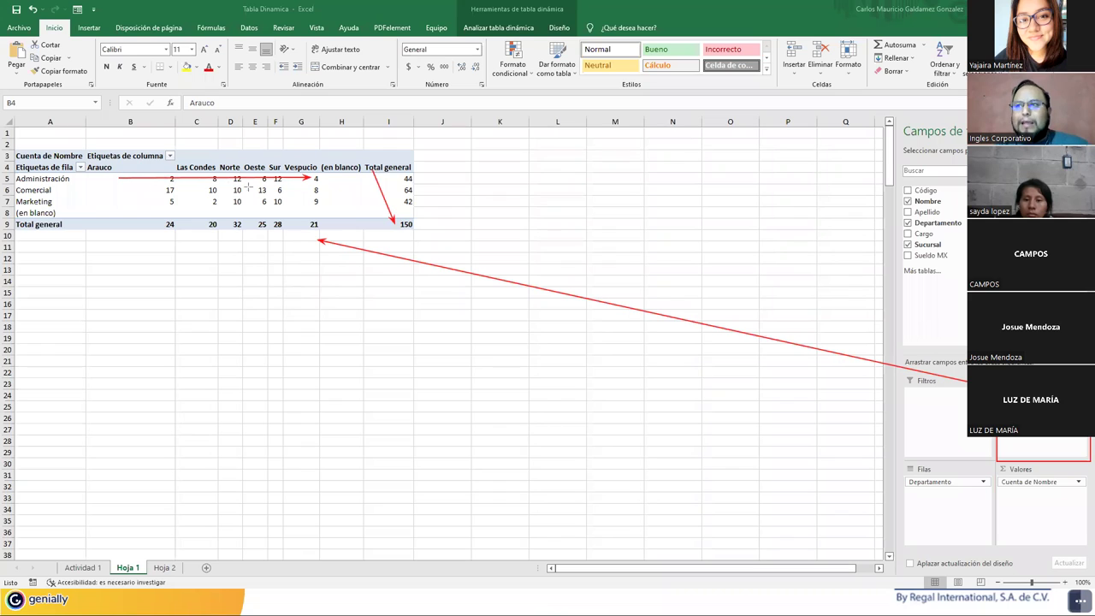
pyautogui.moveTo(400, 171); pyautogui.dragTo(416, 181)
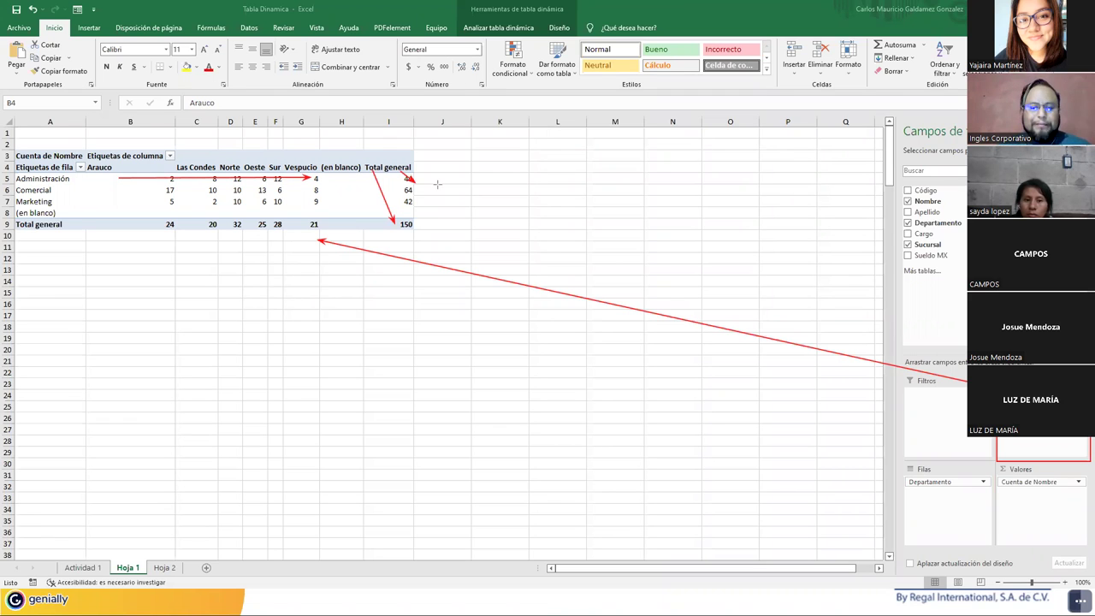
pyautogui.hotkey('ctrl', 'z')
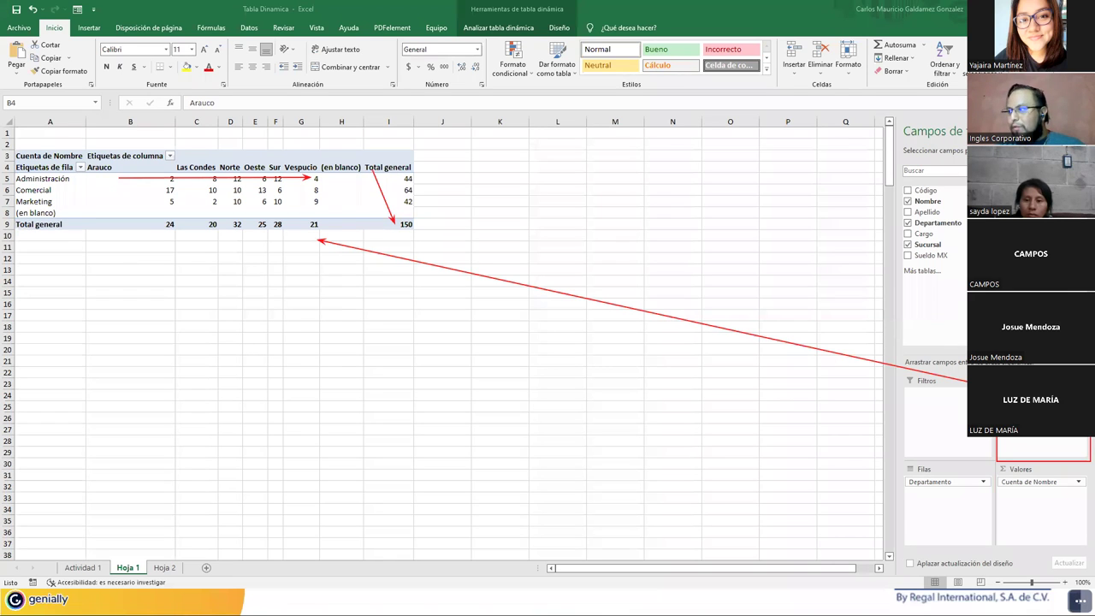
pyautogui.moveTo(902, 350)
pyautogui.mouseDown()
pyautogui.moveTo(956, 483)
pyautogui.moveTo(1033, 509)
pyautogui.mouseUp()
pyautogui.hotkey('ctrl', 'z')
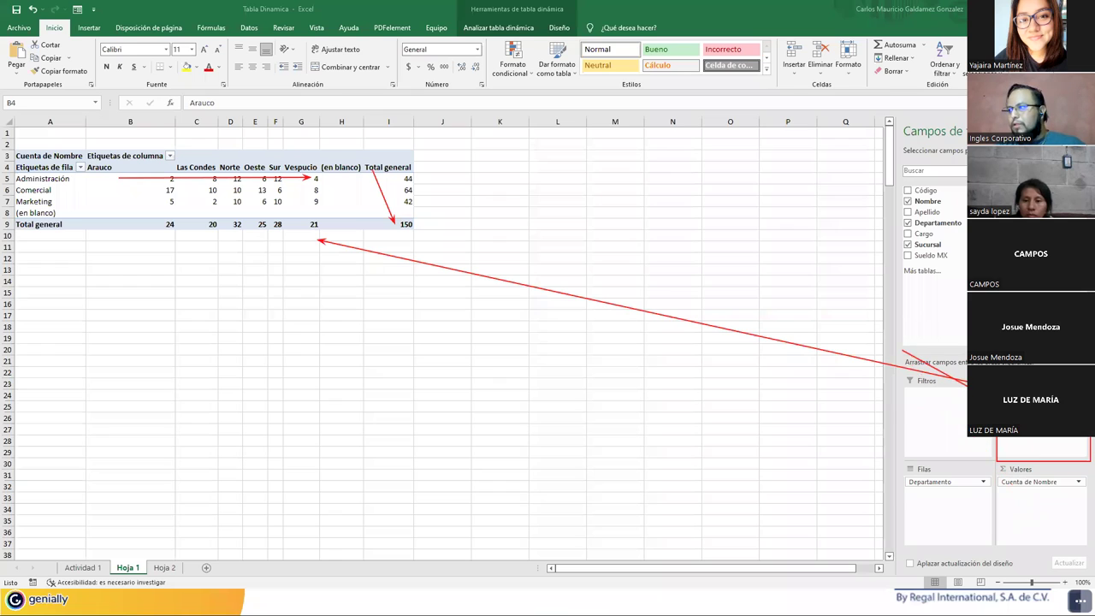
pyautogui.moveTo(898, 382); pyautogui.dragTo(996, 472)
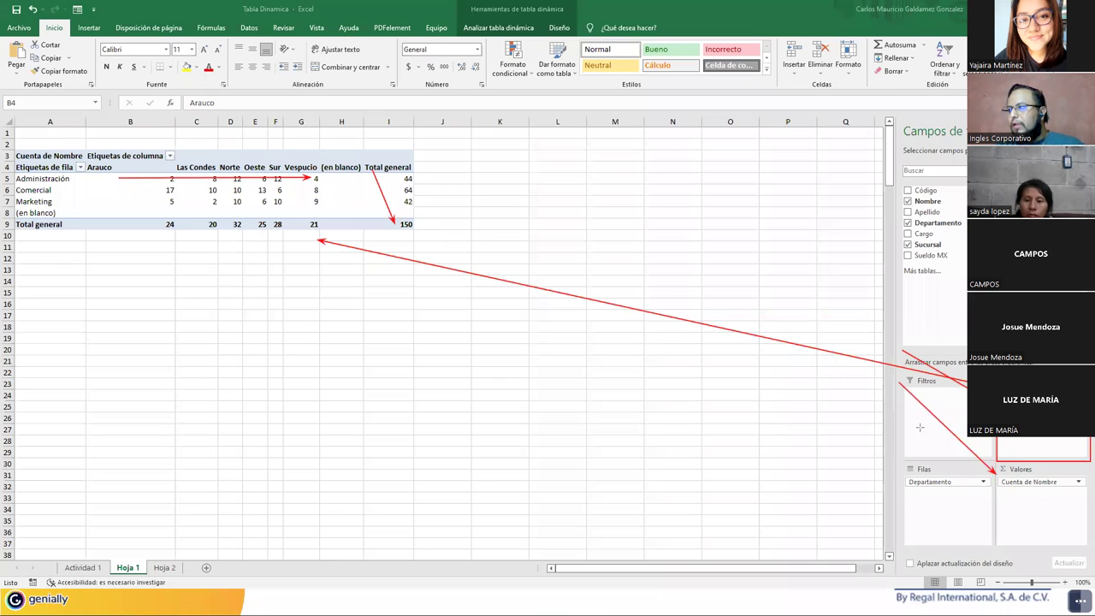
pyautogui.moveTo(898, 399); pyautogui.dragTo(912, 469)
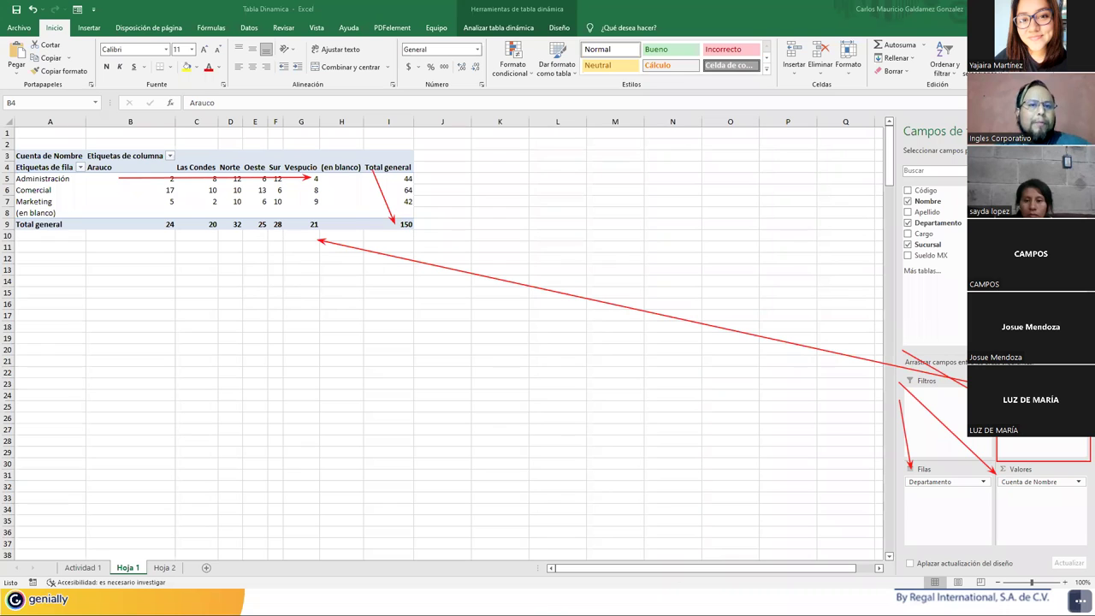
pyautogui.press('e')
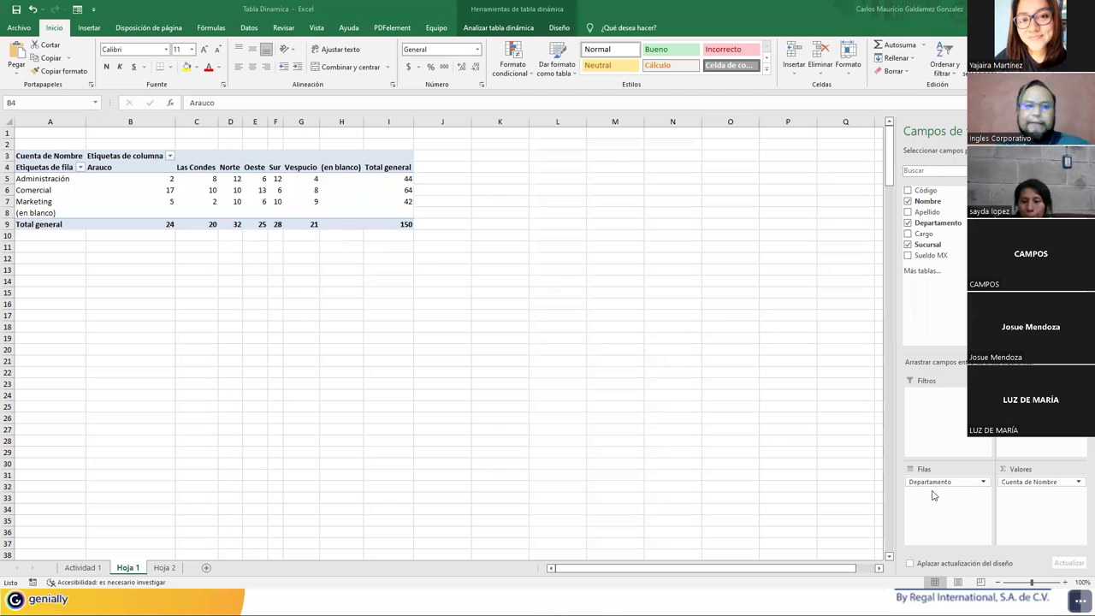
# Swap the pivot table's fields, placing Departamento in the columns and Sucursal in the rows
pyautogui.click(1013, 458)
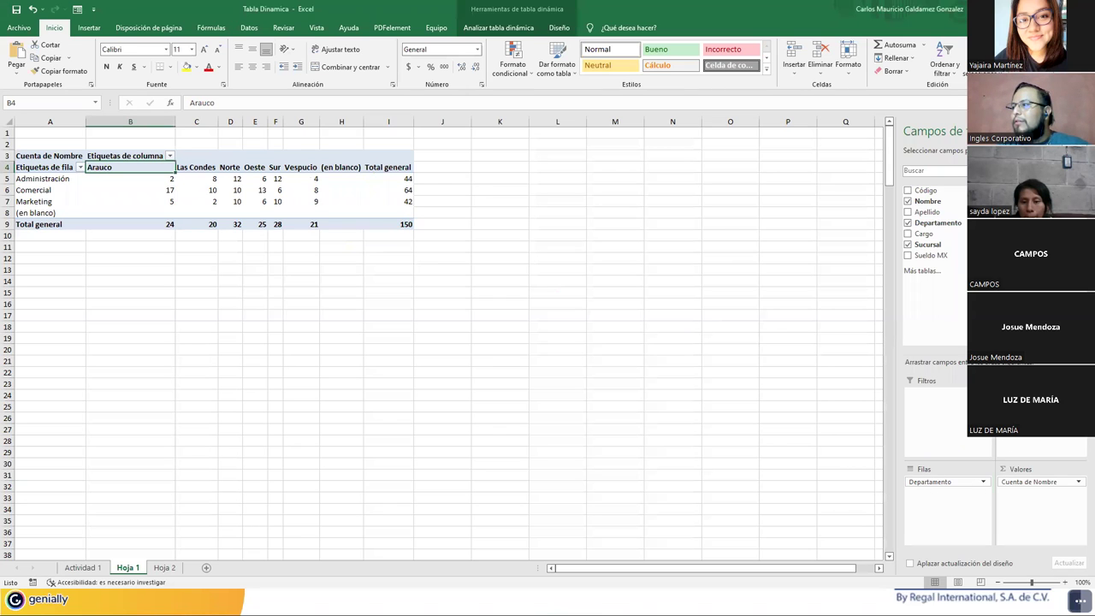
pyautogui.moveTo(941, 482); pyautogui.dragTo(1031, 446)
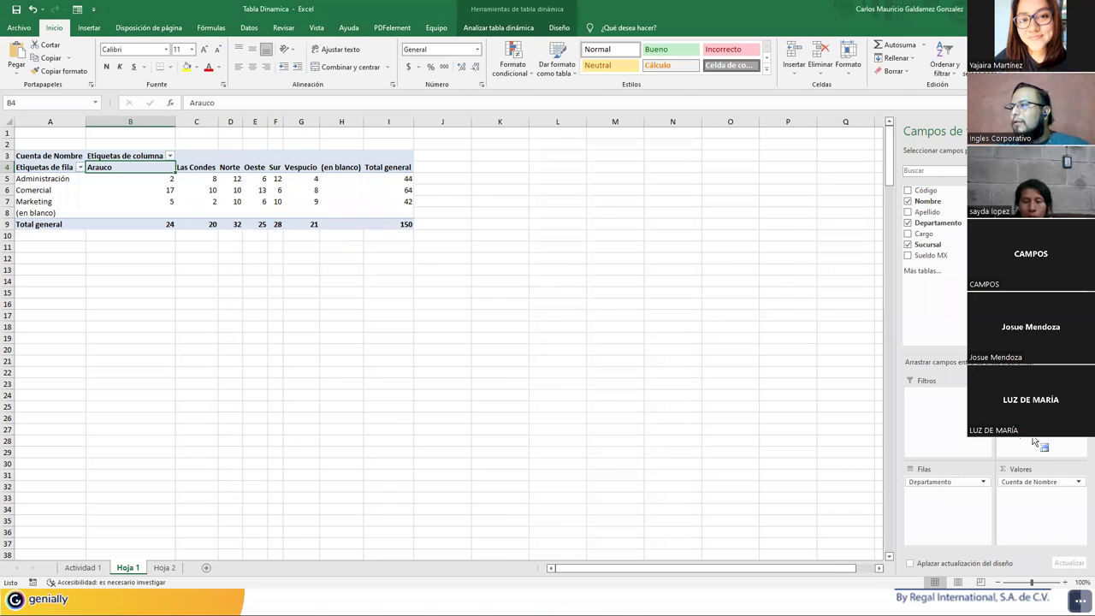
pyautogui.moveTo(933, 492); pyautogui.dragTo(920, 489)
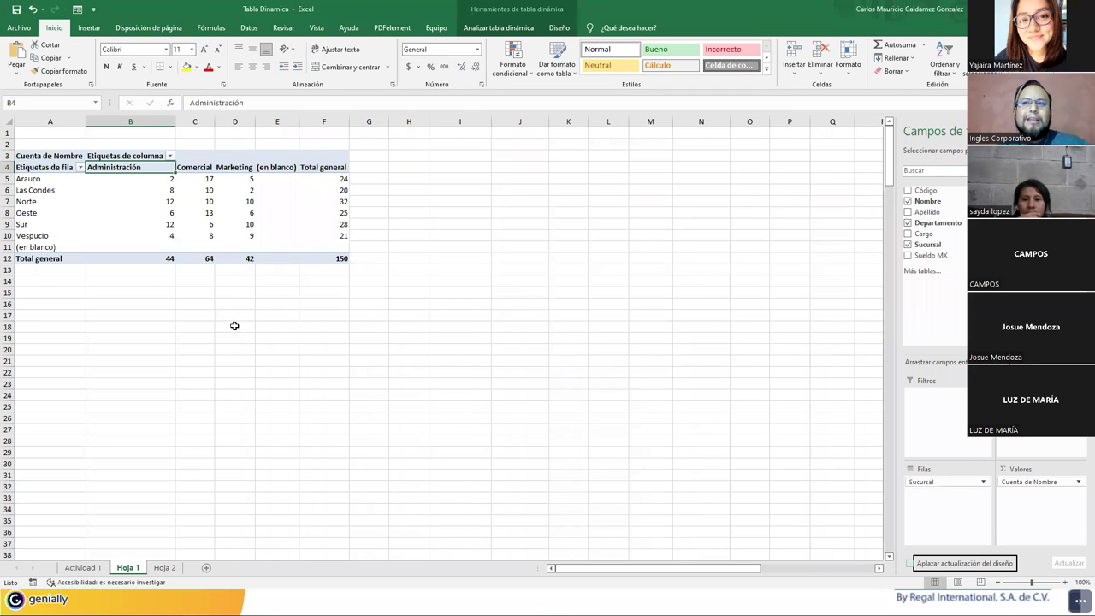
pyautogui.click(30, 177)
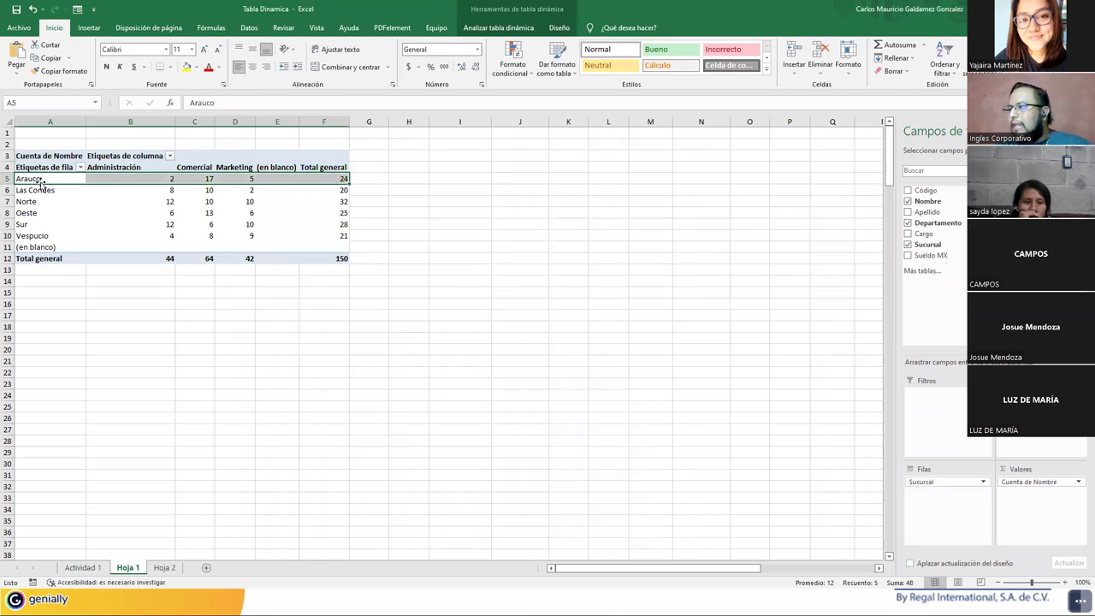
pyautogui.click(40, 188)
pyautogui.moveTo(34, 179); pyautogui.dragTo(51, 234)
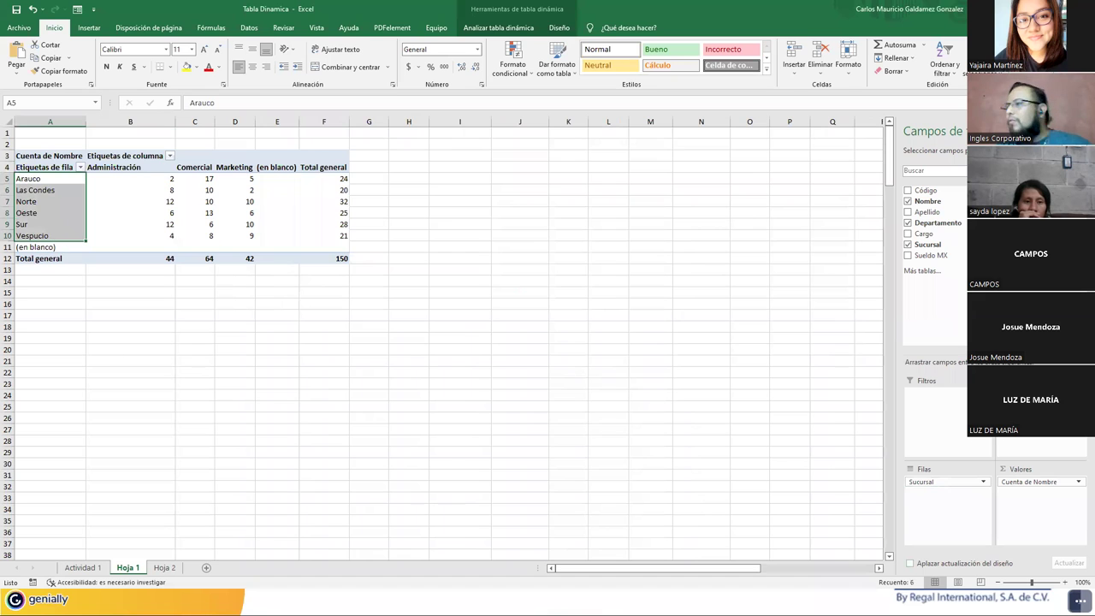
pyautogui.moveTo(137, 175); pyautogui.dragTo(232, 243)
pyautogui.click(234, 246)
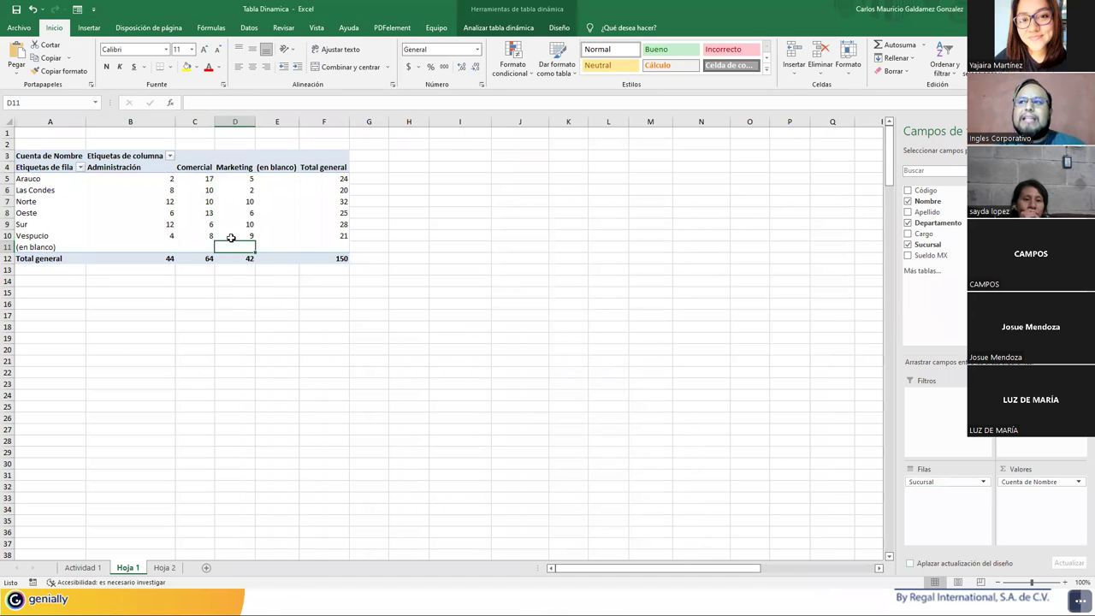
pyautogui.moveTo(156, 177); pyautogui.dragTo(238, 235)
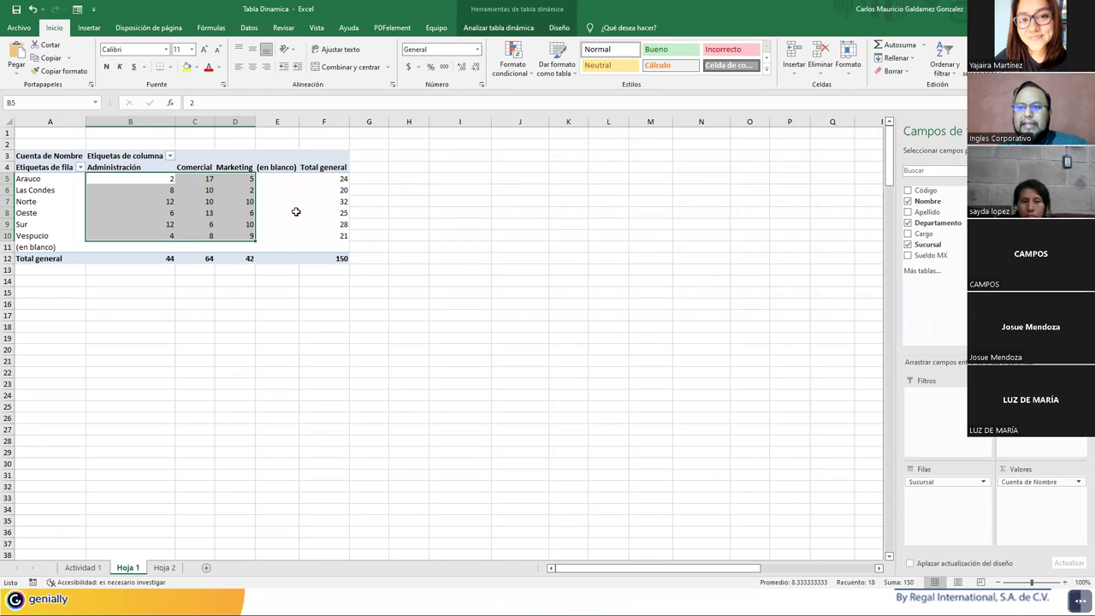
# Select all departments in the Departamento filter of the employee table on Actividad 1 to show every record
pyautogui.click(83, 568)
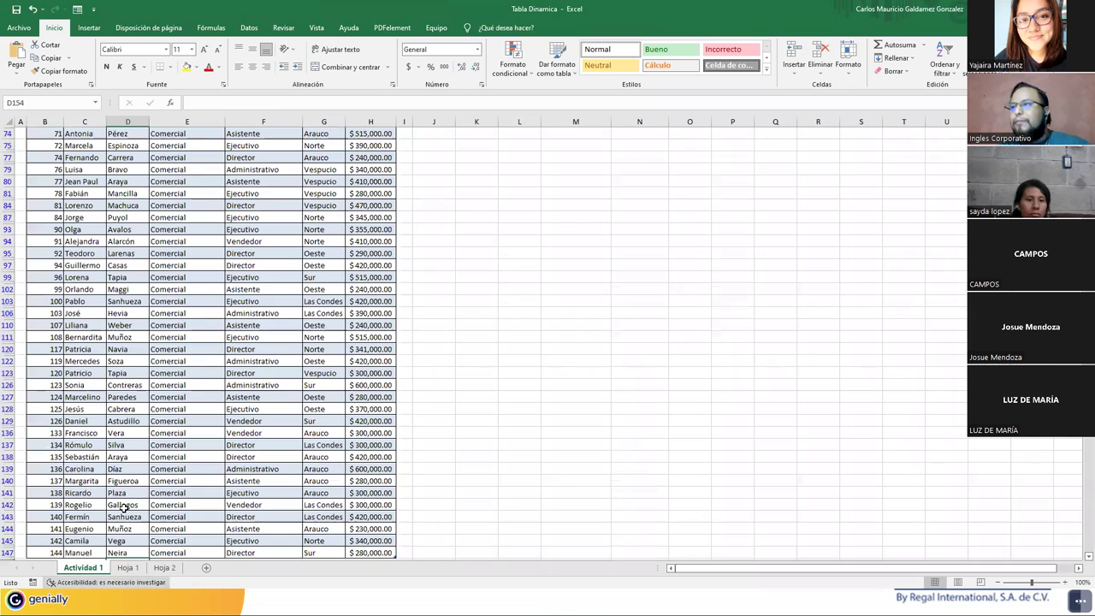
pyautogui.scroll(10, 392, 295)
pyautogui.click(389, 295)
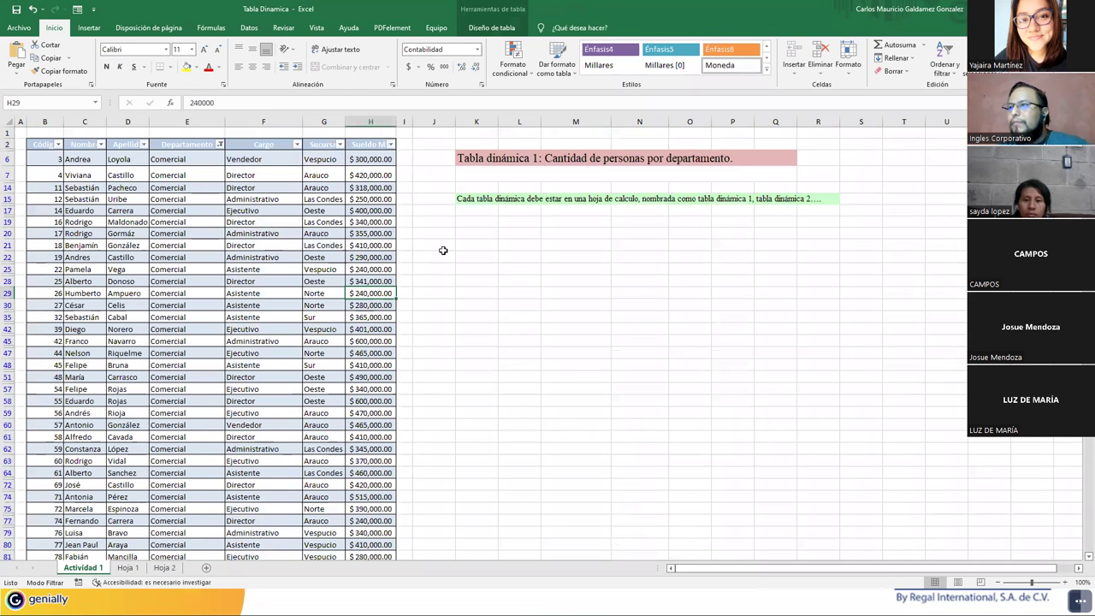
pyautogui.click(218, 146)
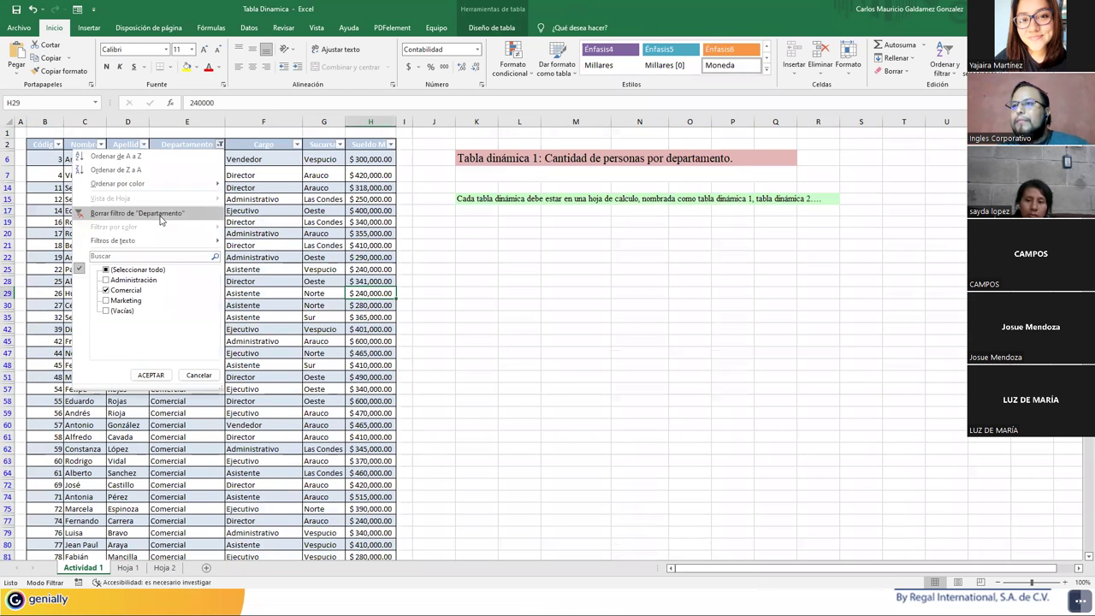
pyautogui.click(120, 269)
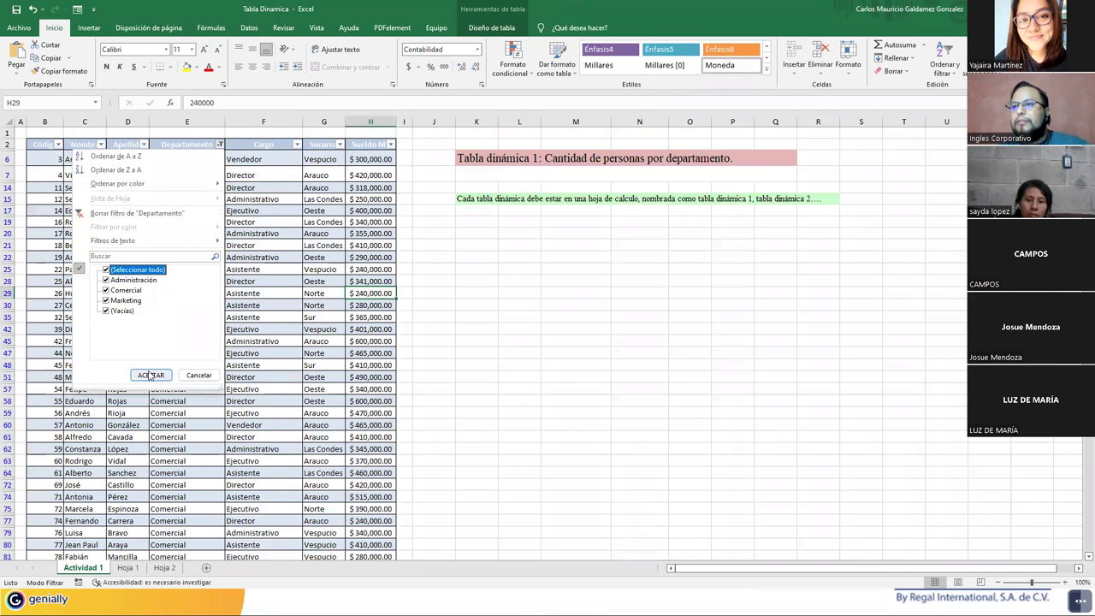
pyautogui.click(151, 374)
pyautogui.click(496, 204)
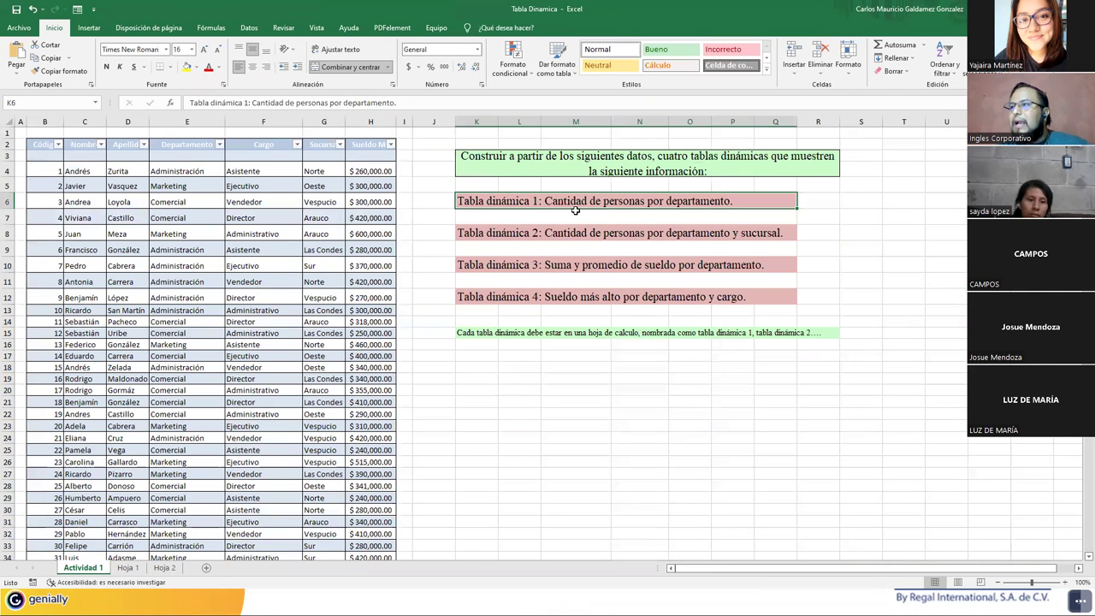
# Remove the Sucursal field from the rows of the pivot table on Hoja 1
pyautogui.click(128, 568)
pyautogui.click(166, 263)
pyautogui.moveTo(134, 178); pyautogui.dragTo(152, 247)
pyautogui.moveTo(198, 181); pyautogui.dragTo(201, 246)
pyautogui.moveTo(240, 181); pyautogui.dragTo(229, 246)
pyautogui.moveTo(44, 179); pyautogui.dragTo(47, 244)
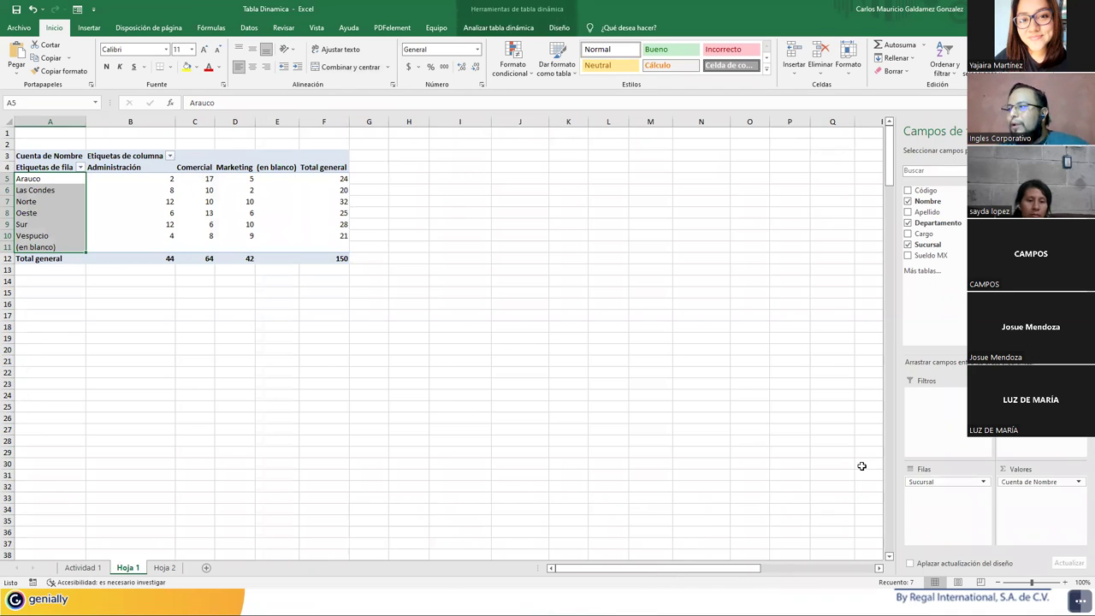
pyautogui.click(917, 482)
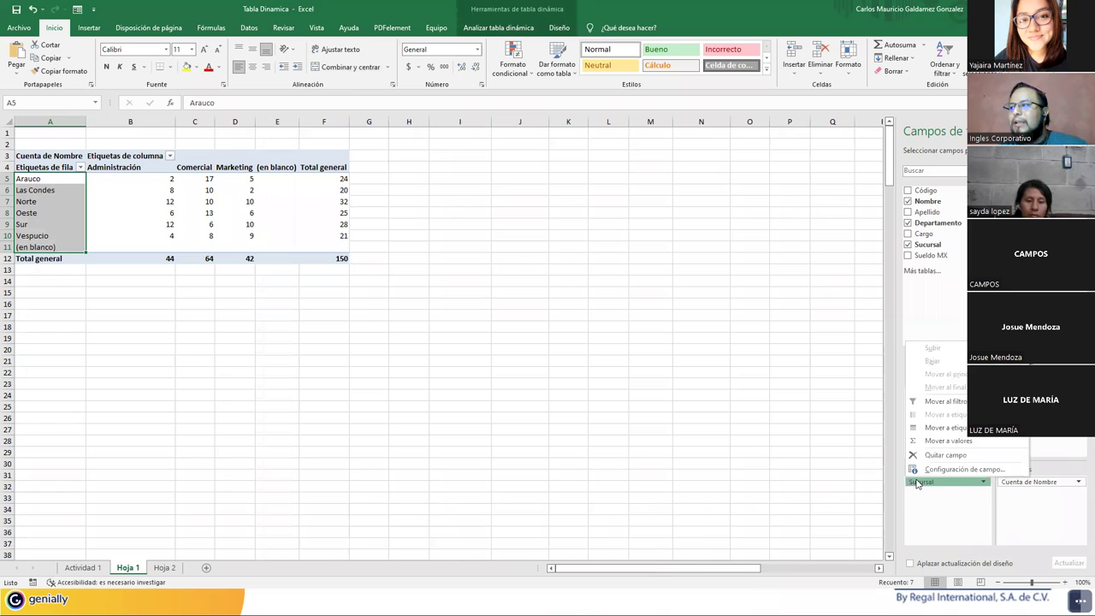
pyautogui.click(941, 455)
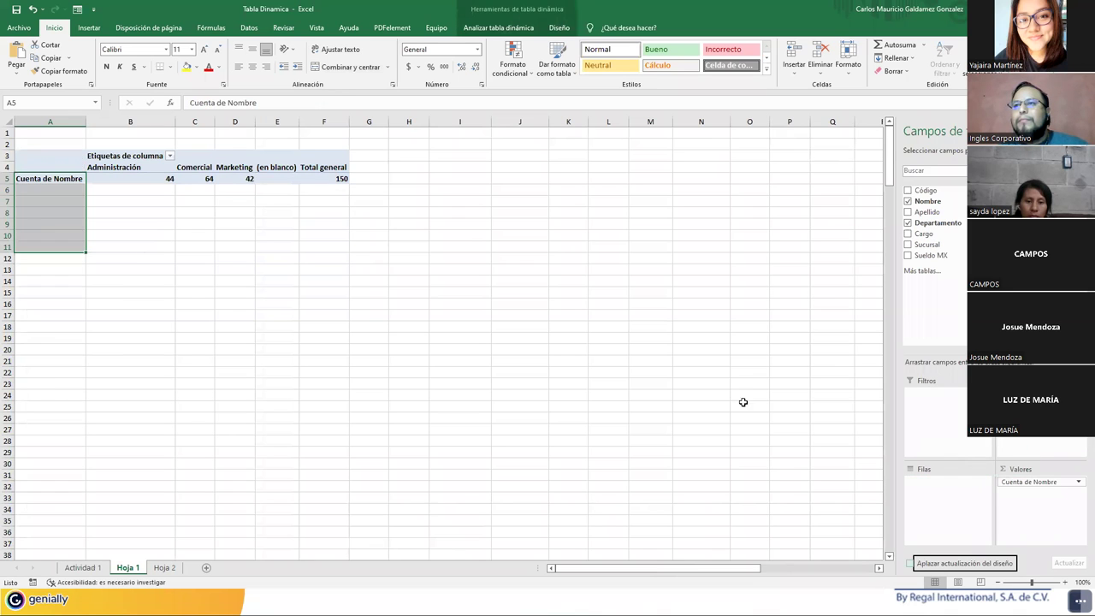
# Switch the Departamento field between the pivot table's columns and rows, leaving it in the rows
pyautogui.click(147, 177)
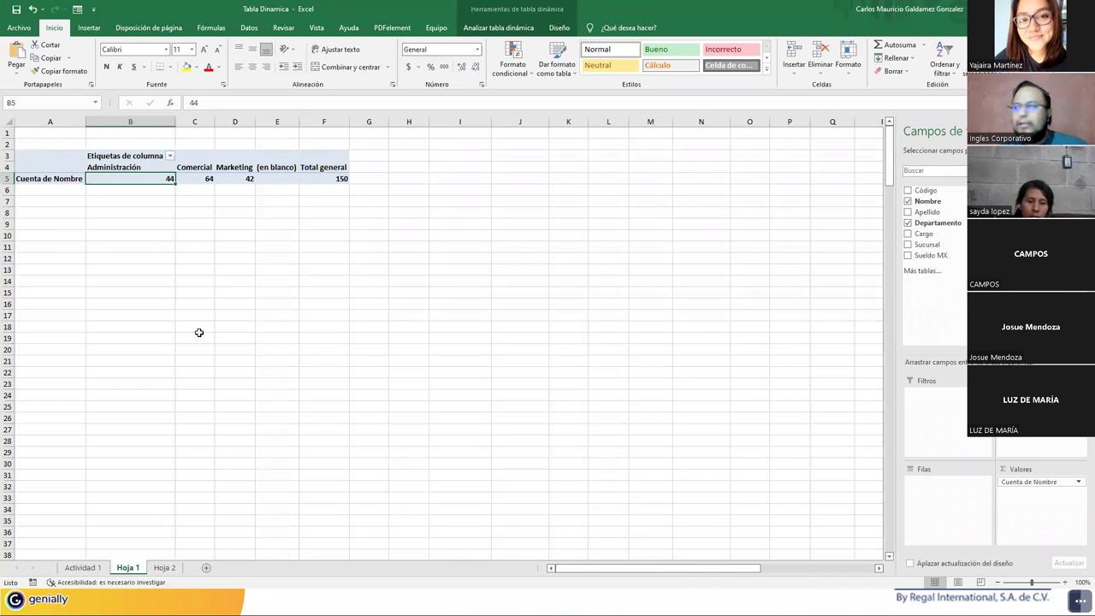
pyautogui.moveTo(1018, 398); pyautogui.dragTo(946, 483)
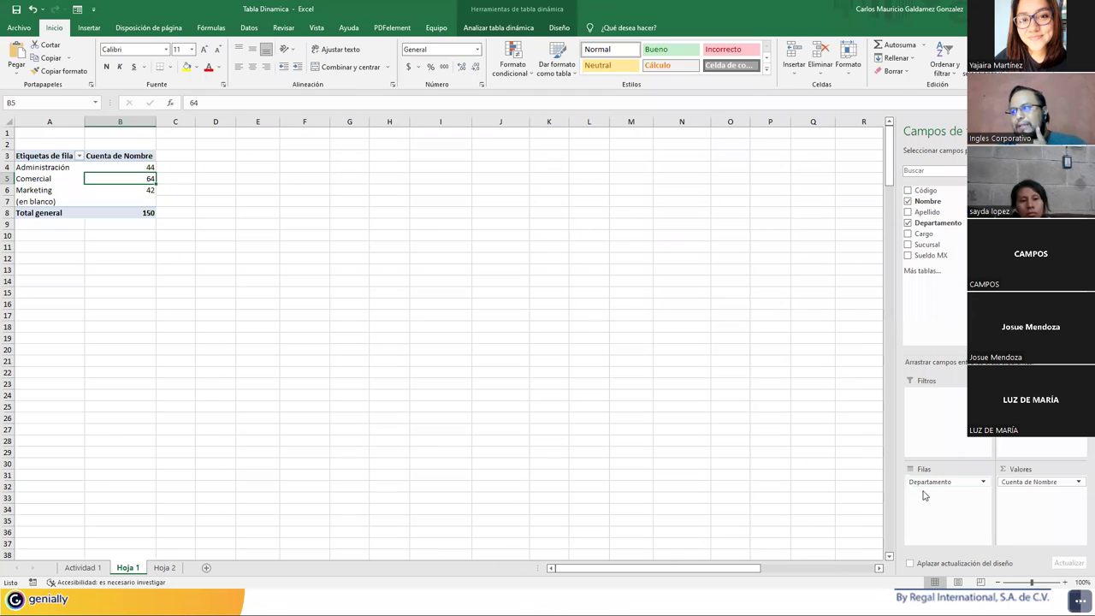
pyautogui.moveTo(913, 483); pyautogui.dragTo(1028, 441)
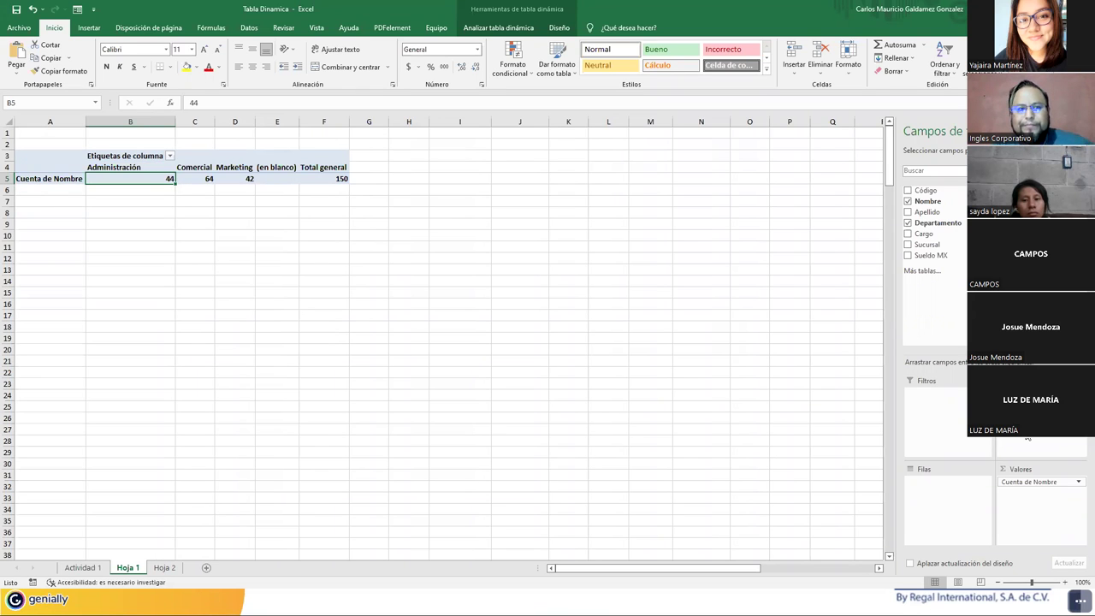
pyautogui.moveTo(1018, 444); pyautogui.dragTo(928, 499)
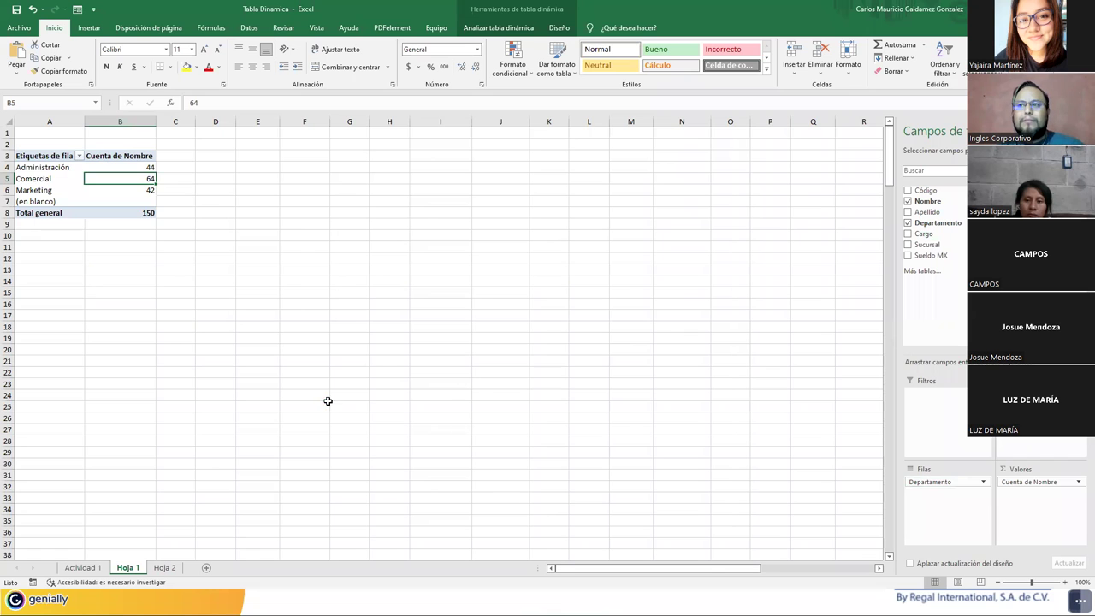
# Enlarge the view of Hoja 1 to 145% and compare its pivot table with the Tabla dinámica 1 request on Actividad 1
pyautogui.scroll(3, 333, 402)
pyautogui.click(561, 573)
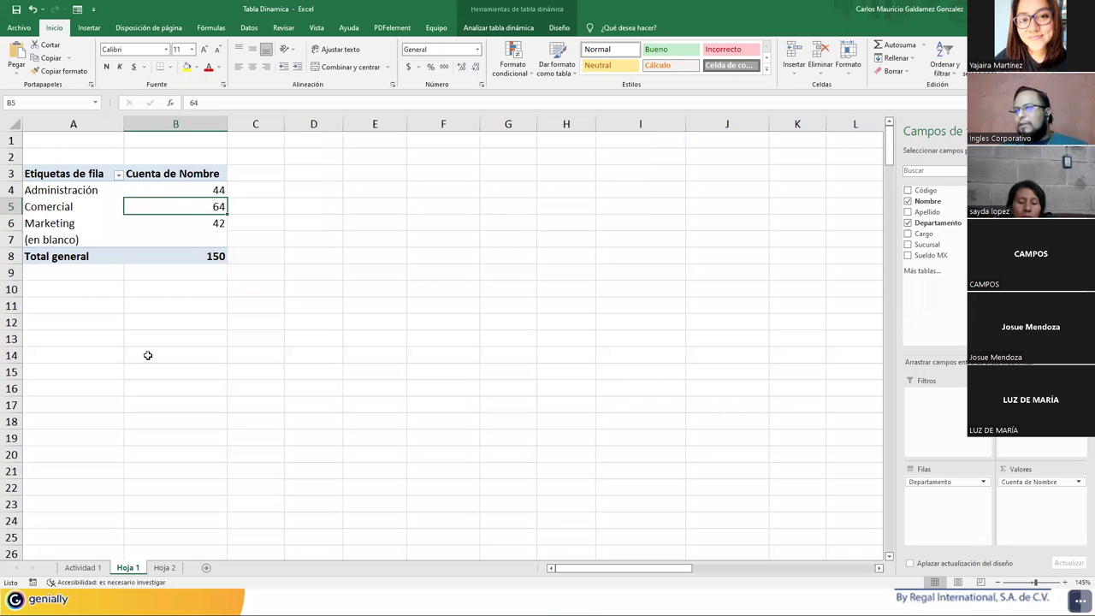
pyautogui.click(83, 567)
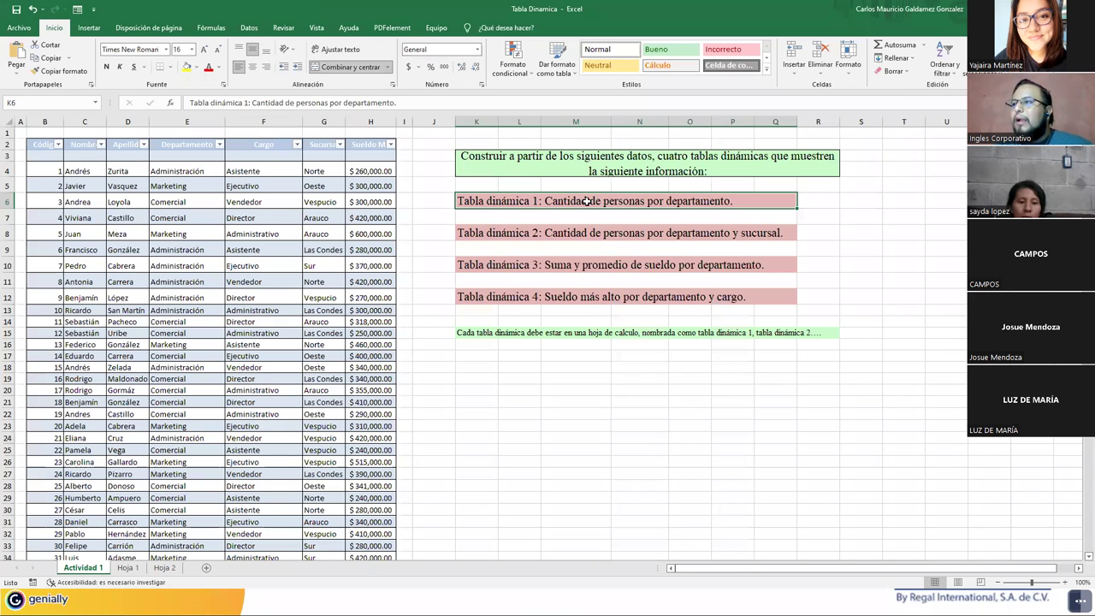
pyautogui.click(127, 567)
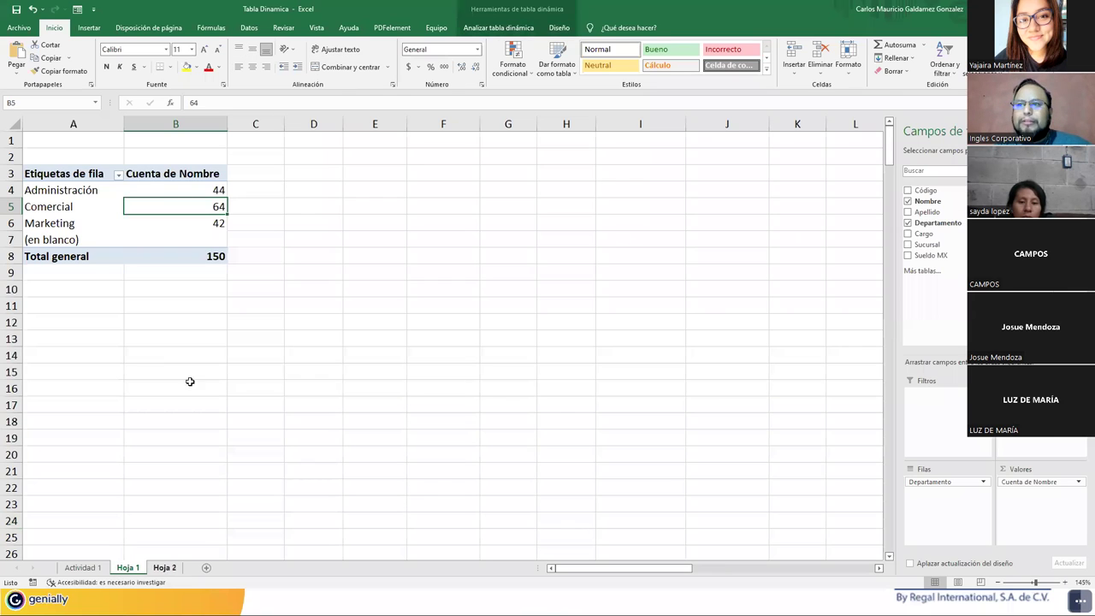
# Try Sucursal in place of Departamento in the rows of the pivot table on Hoja 1, and undo both field changes
pyautogui.moveTo(40, 192); pyautogui.dragTo(183, 229)
pyautogui.moveTo(97, 192); pyautogui.dragTo(76, 218)
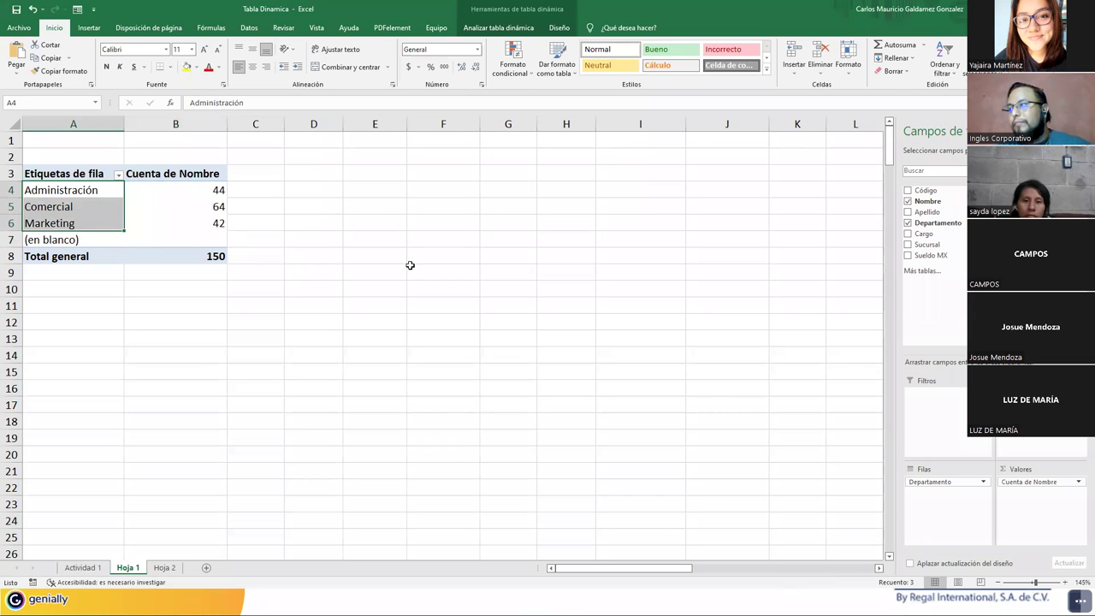
pyautogui.moveTo(931, 245); pyautogui.dragTo(939, 507)
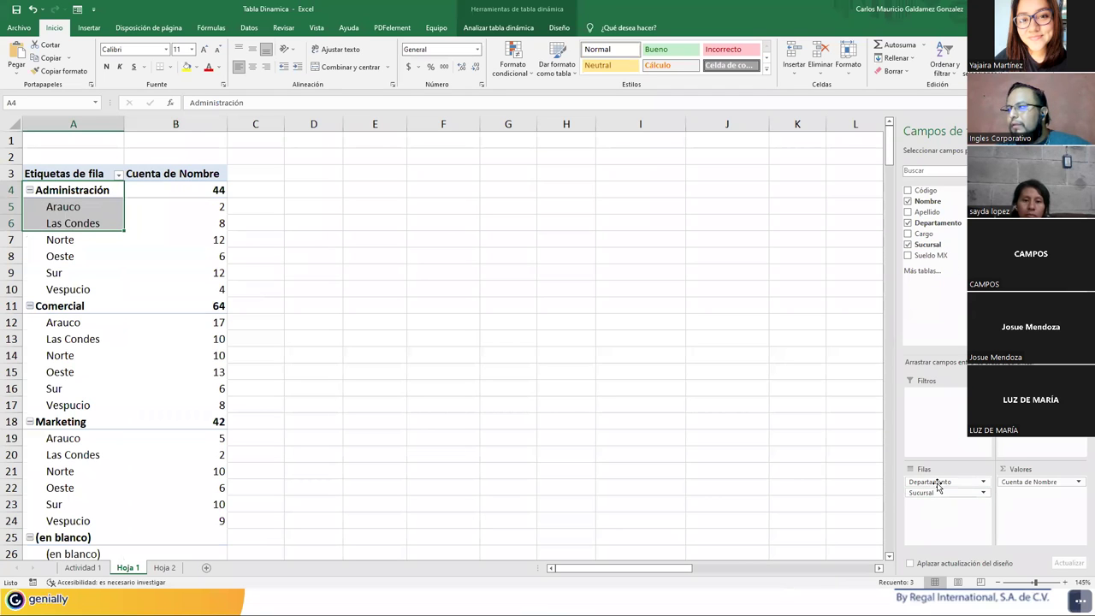
pyautogui.click(940, 482)
pyautogui.click(945, 456)
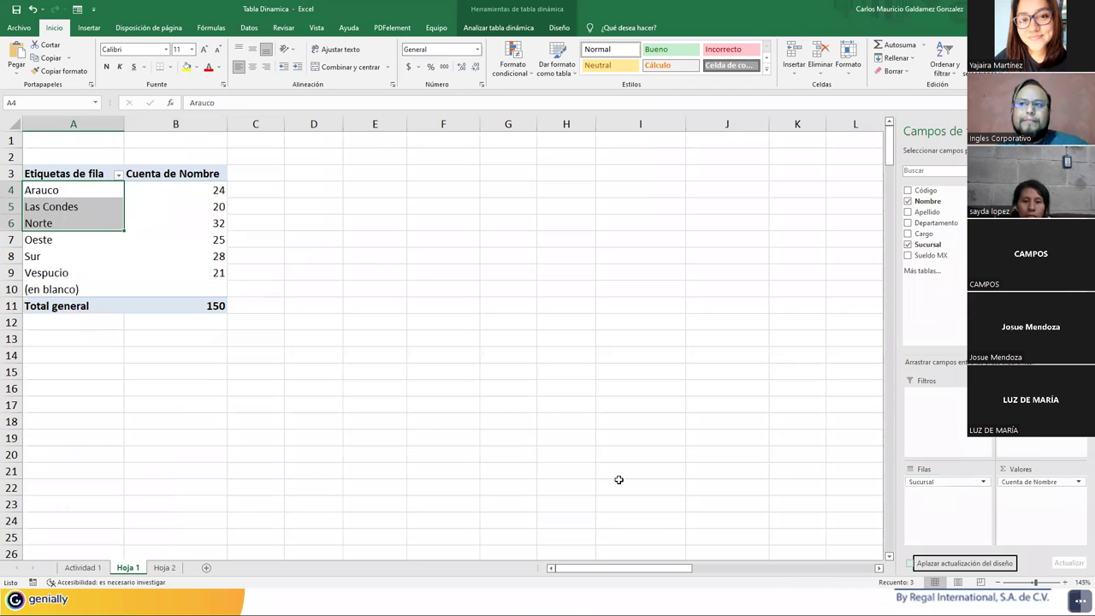
pyautogui.click(89, 256)
pyautogui.moveTo(155, 195); pyautogui.dragTo(152, 274)
pyautogui.moveTo(54, 195); pyautogui.dragTo(56, 263)
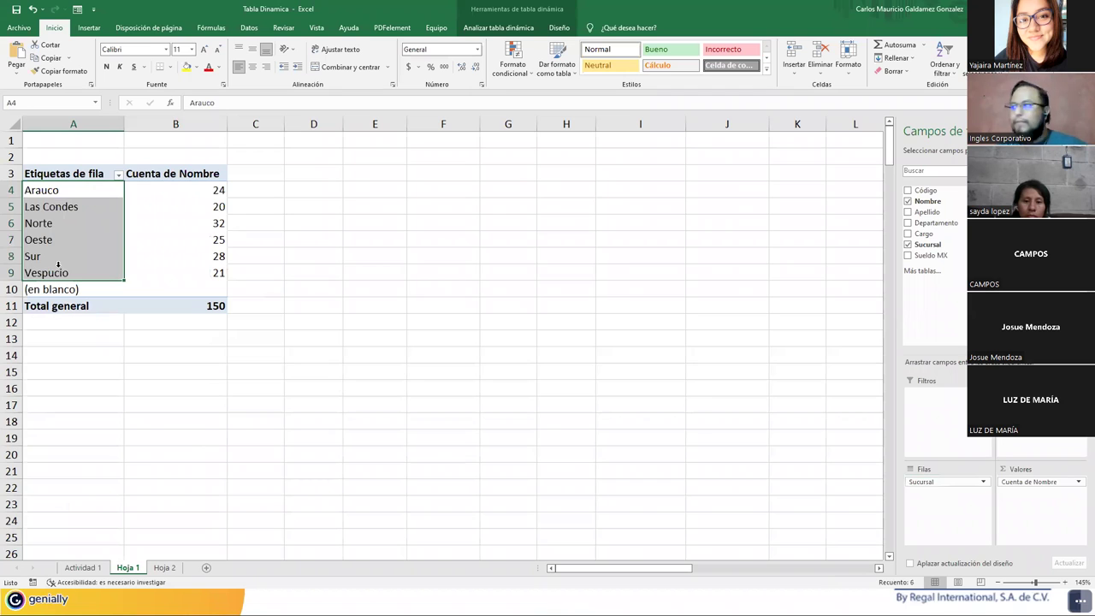
pyautogui.hotkey('ctrl', 'z')
pyautogui.hotkey('ctrl', 'z')
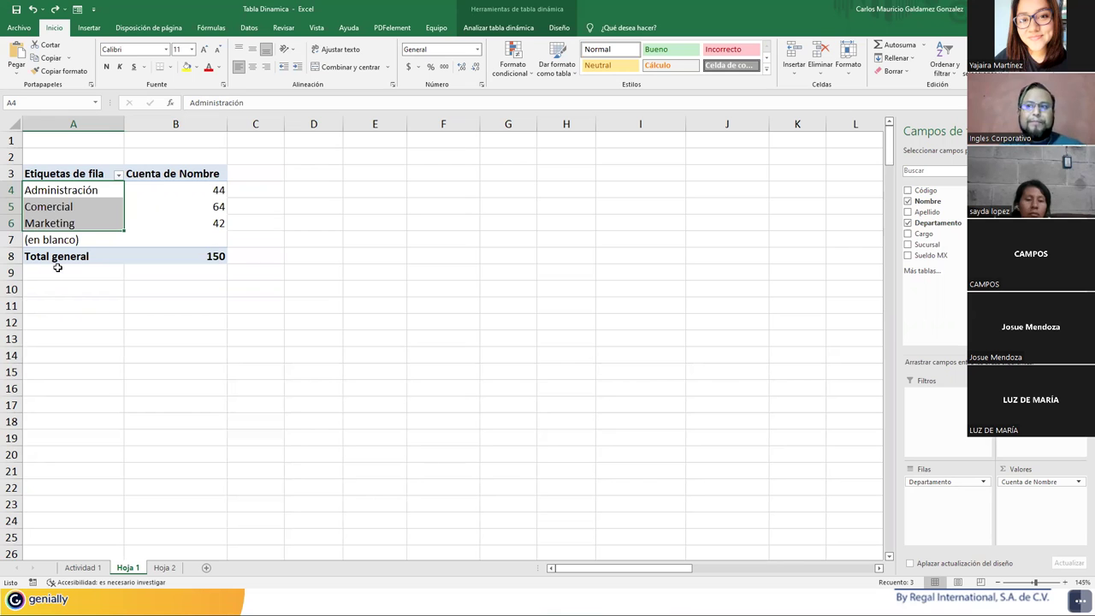
# Check the Tabla dinámica 2 request on Actividad 1 and return to the pivot table on Hoja 1
pyautogui.click(97, 568)
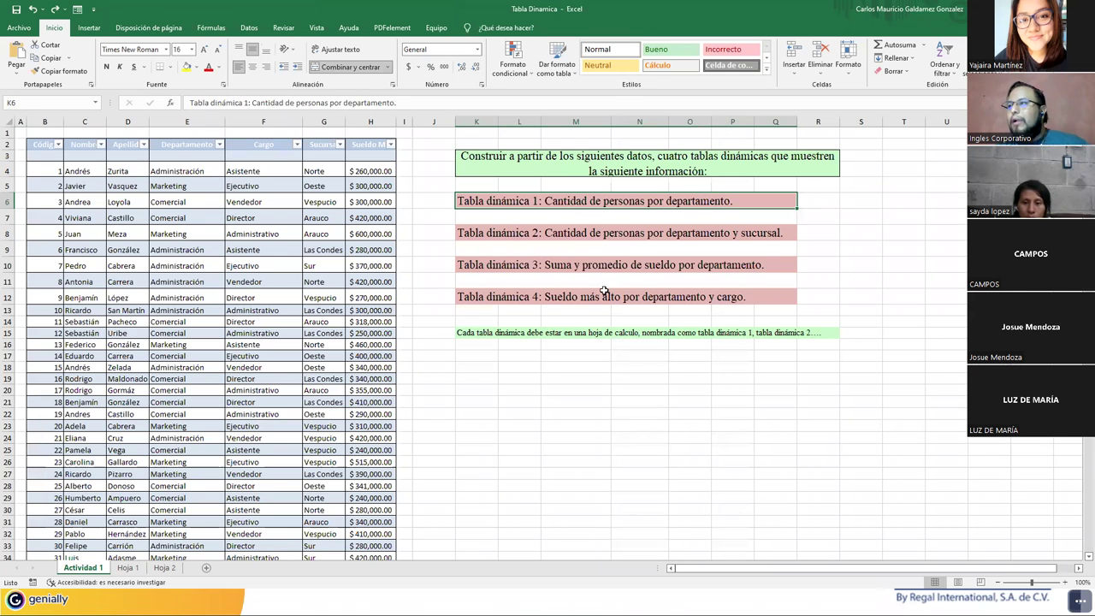
pyautogui.click(500, 232)
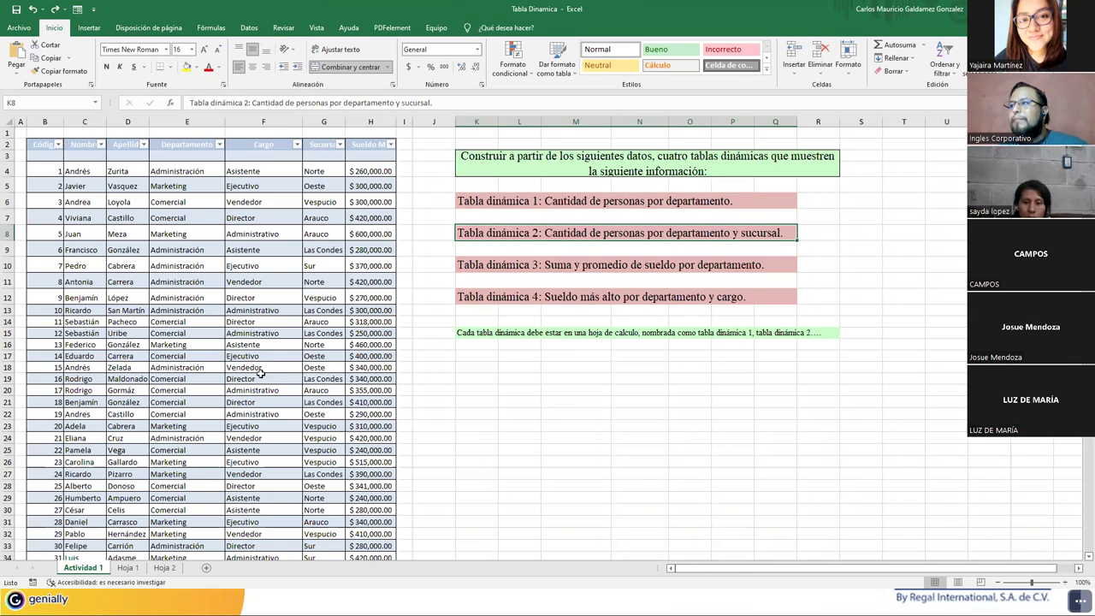
pyautogui.click(128, 569)
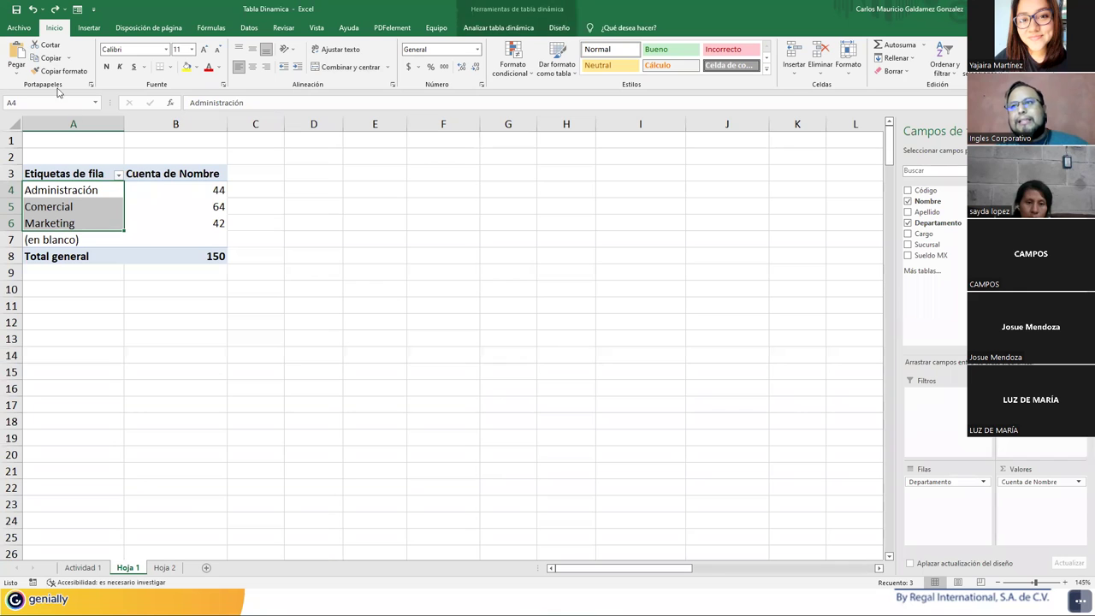
# Try to open the workbook Sesión 13 - 14- 15 - 16 - Tablas y Graficos Dinamicos - Basicpo from the recent files
pyautogui.click(19, 28)
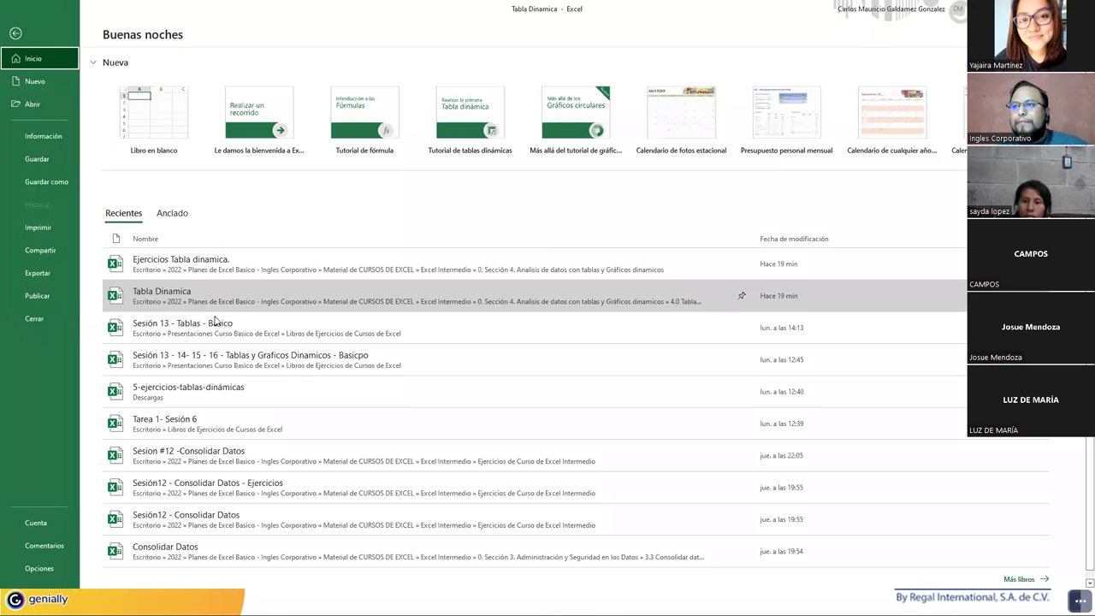
pyautogui.click(237, 367)
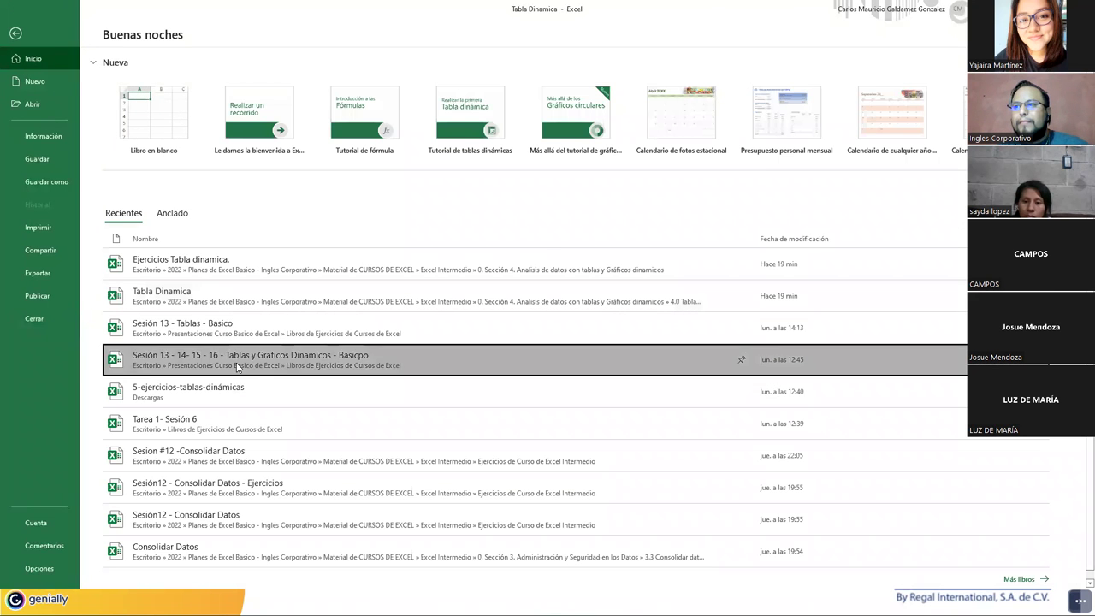
pyautogui.click(546, 333)
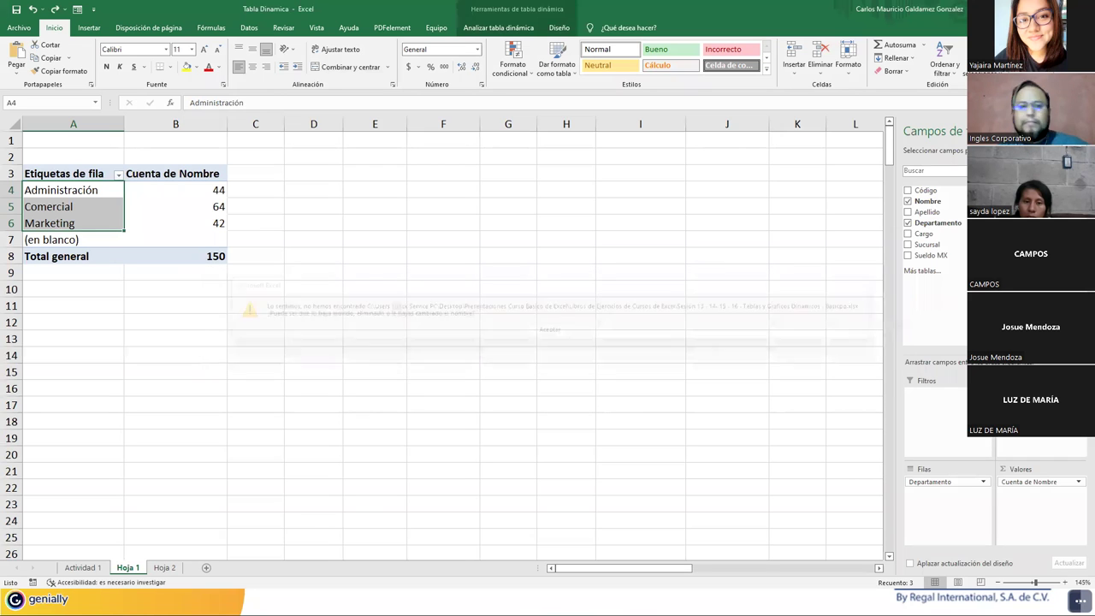
# Open the Sesión 13 - 14- 15 - 16 workbook from the Ejercicios de Curso de Excel Intermedio folder and review the layout diagram on ESTRUCTURA
pyautogui.hotkey('alt', 'Tab')
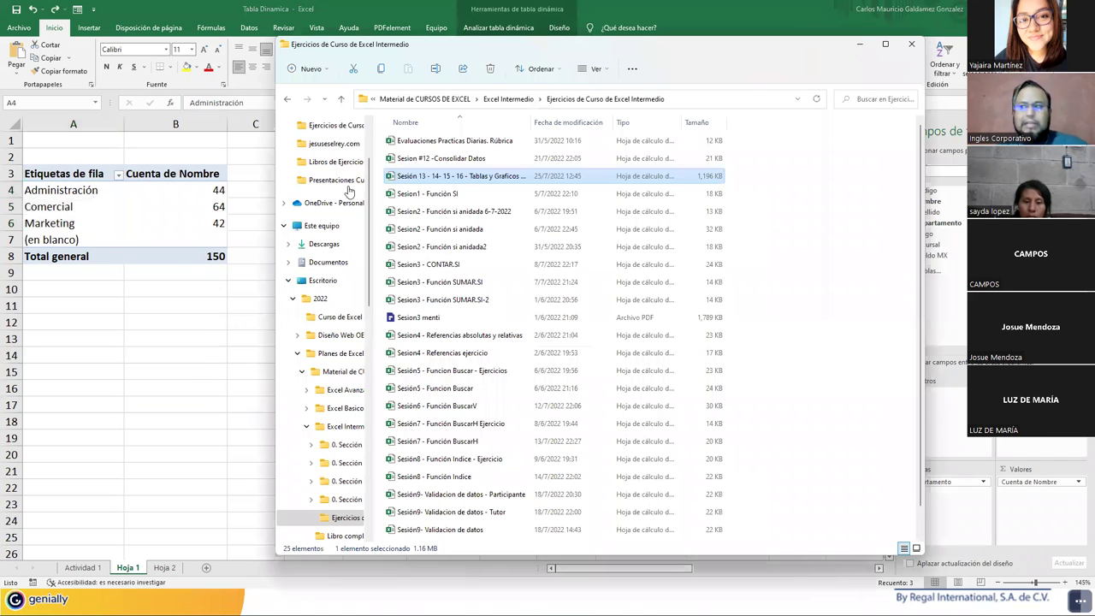
pyautogui.doubleClick(432, 176)
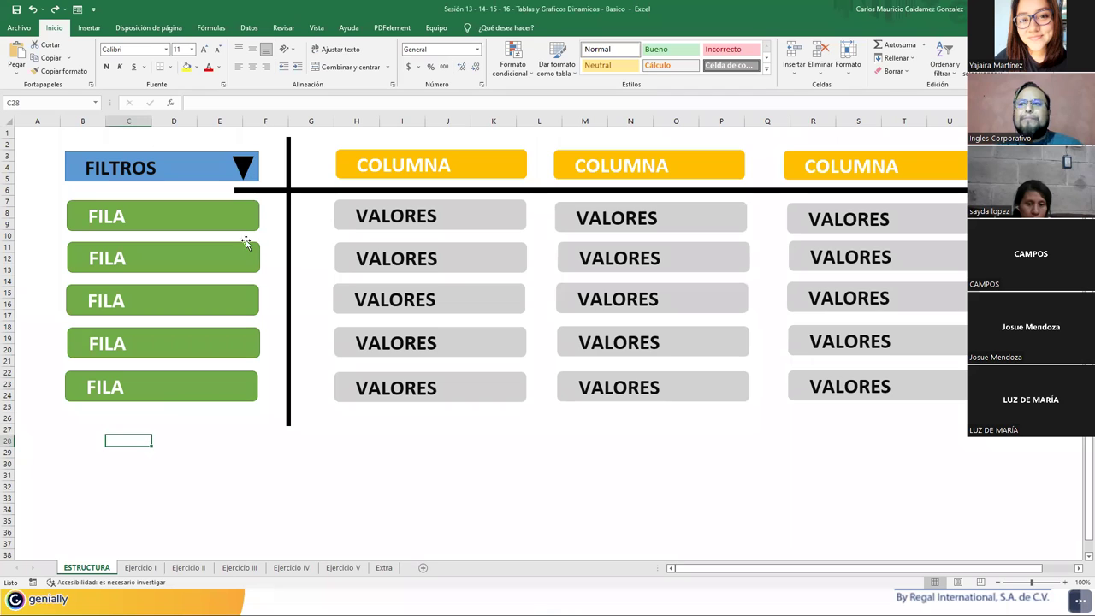
pyautogui.click(243, 169)
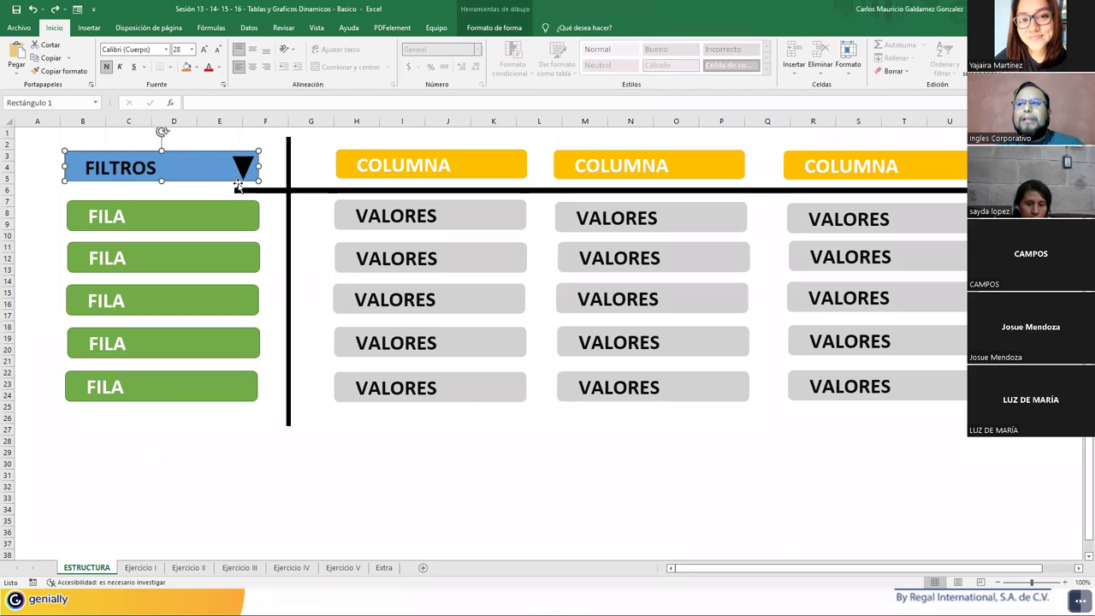
pyautogui.click(266, 403)
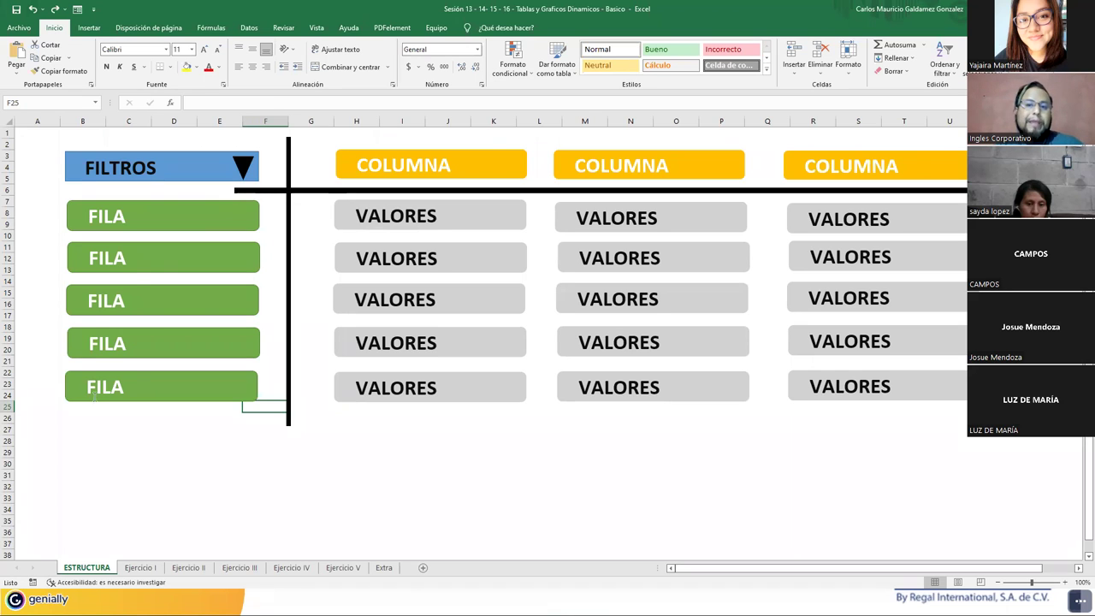
# Display the Ejercicio I sheet and look over its sales data and example pivot table
pyautogui.click(140, 568)
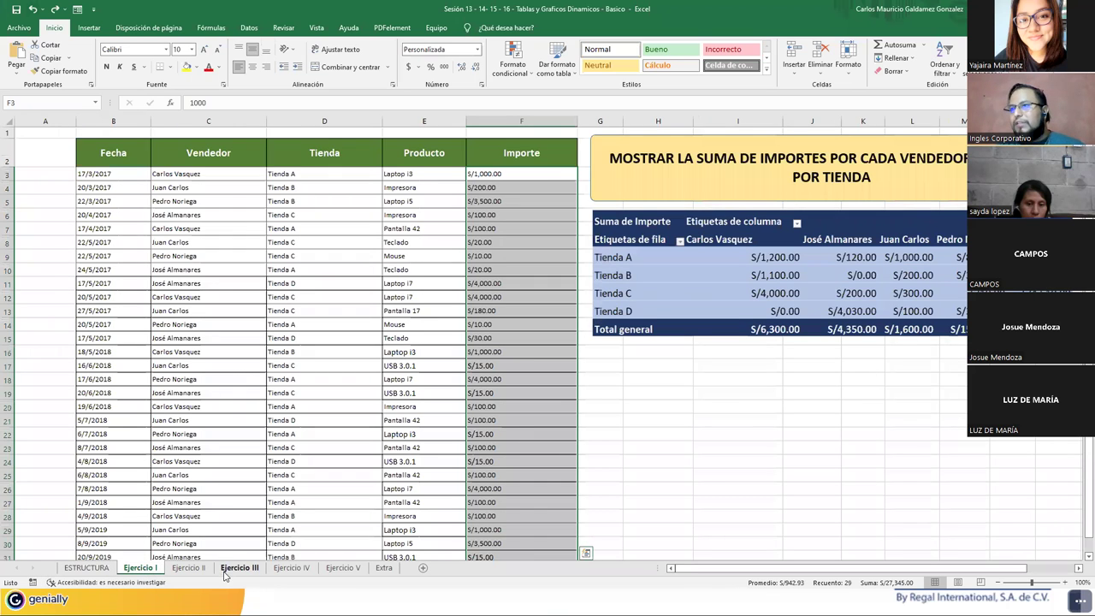
pyautogui.rightClick(47, 121)
pyautogui.press('Escape')
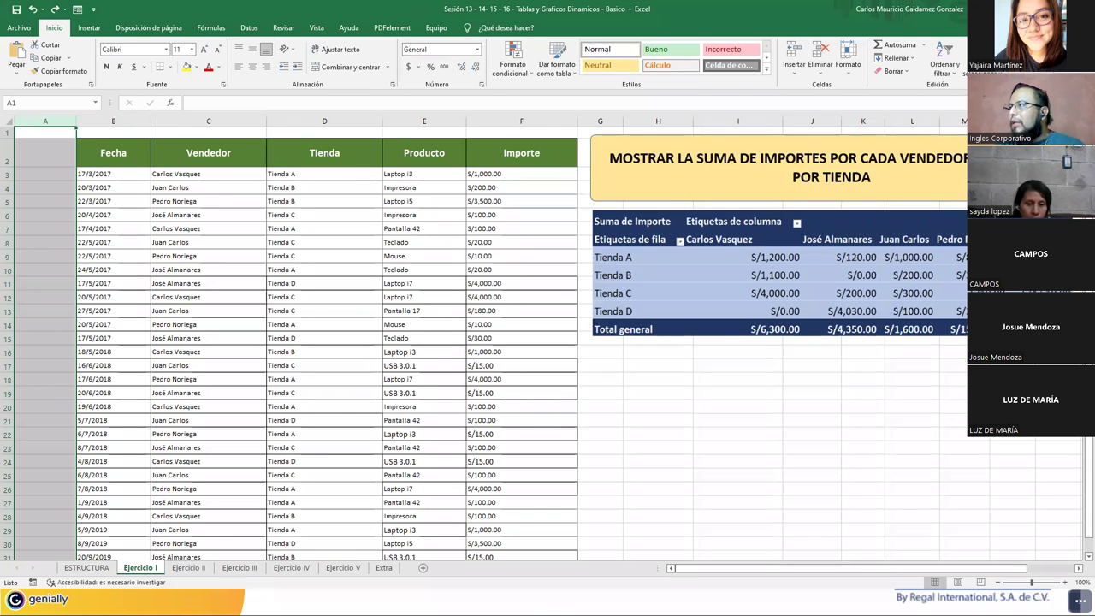
pyautogui.hotkey('alt', 'Tab')
pyautogui.hotkey('alt', 'Tab')
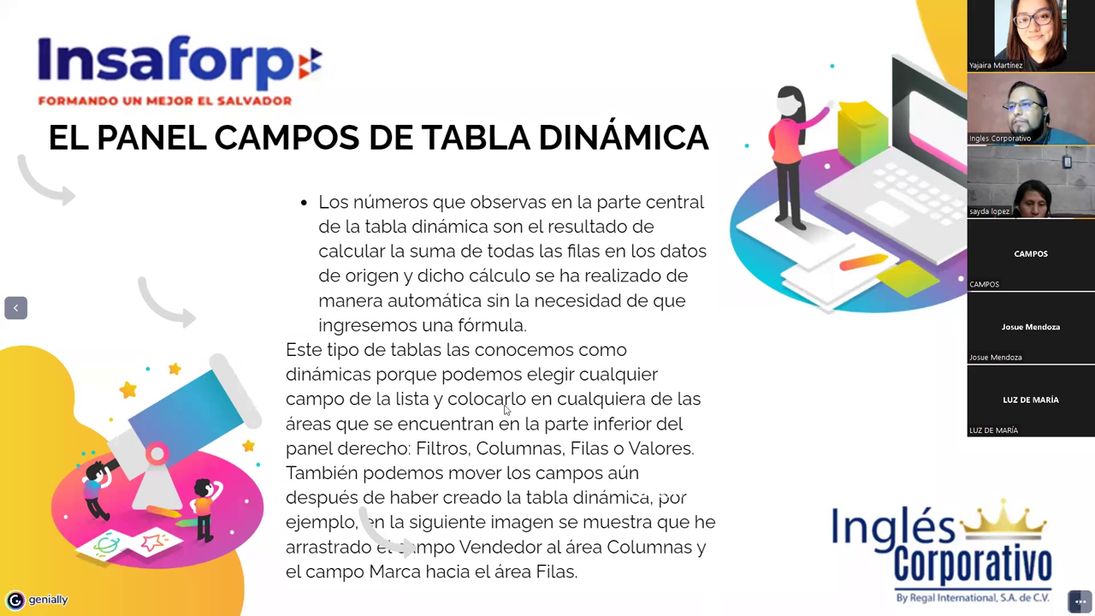
pyautogui.click(19, 313)
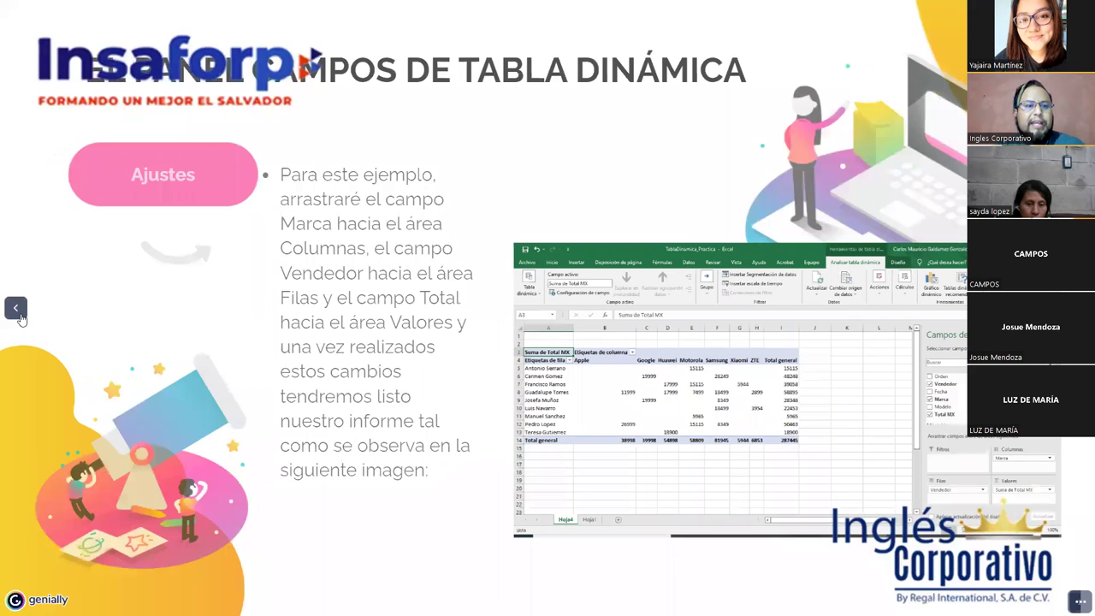
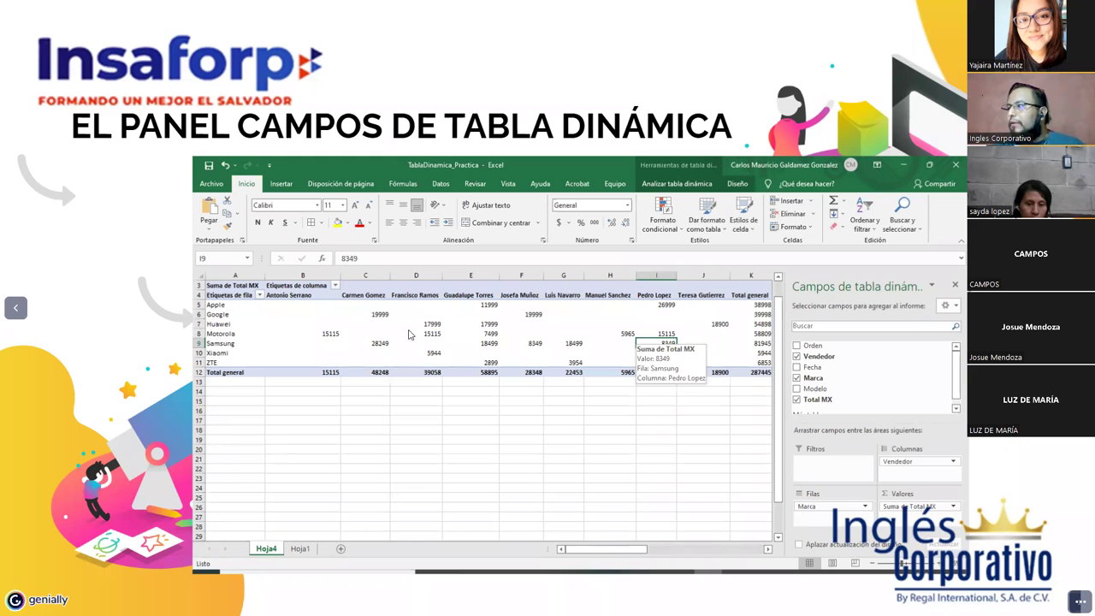
pyautogui.press('Right')
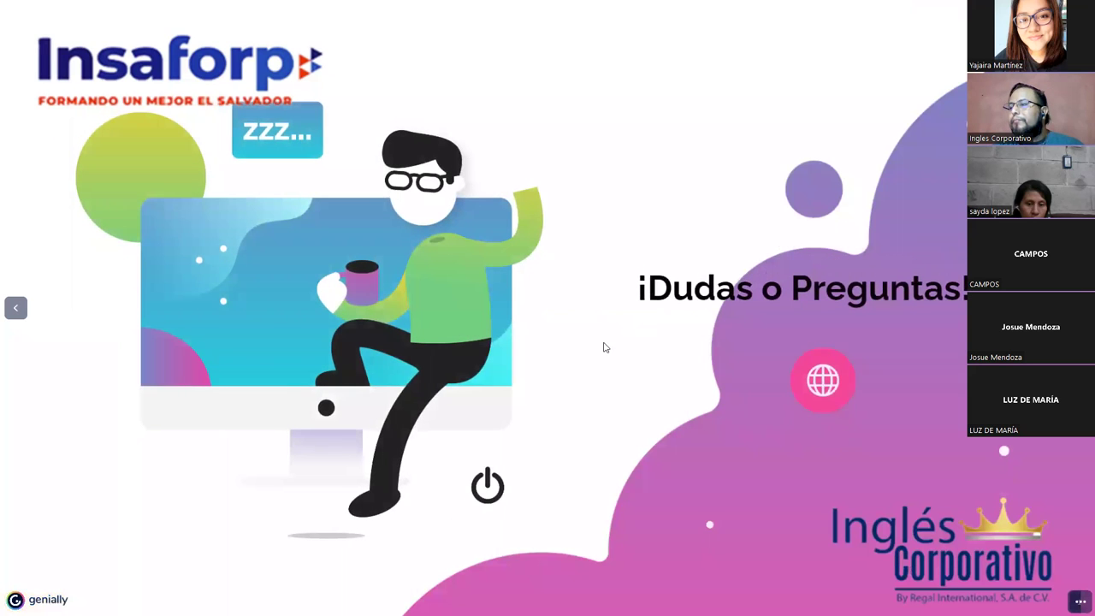
pyautogui.press('Right')
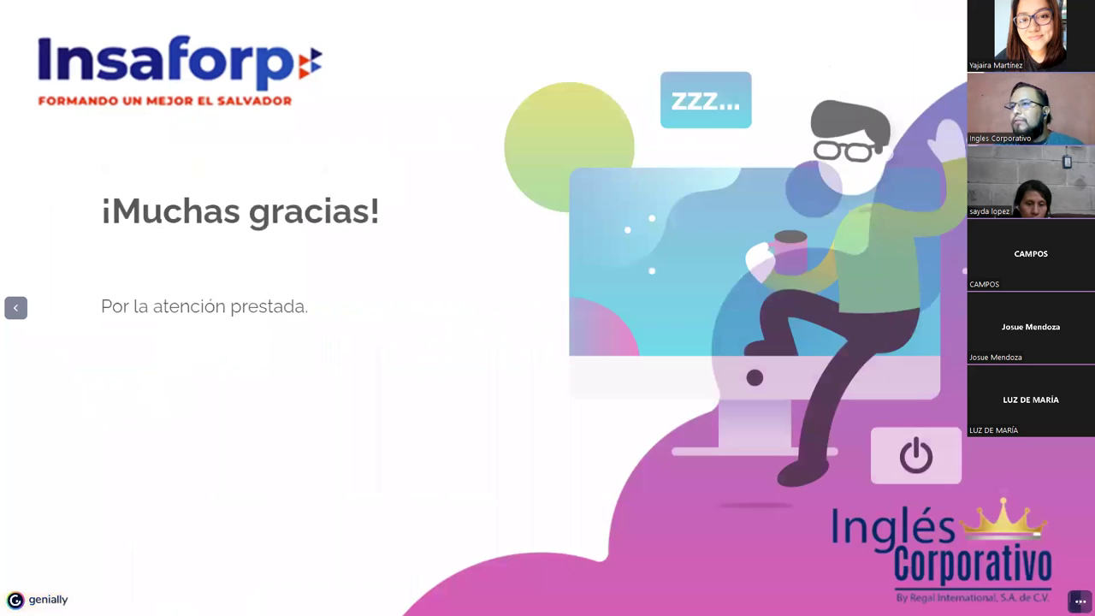
pyautogui.click(8, 314)
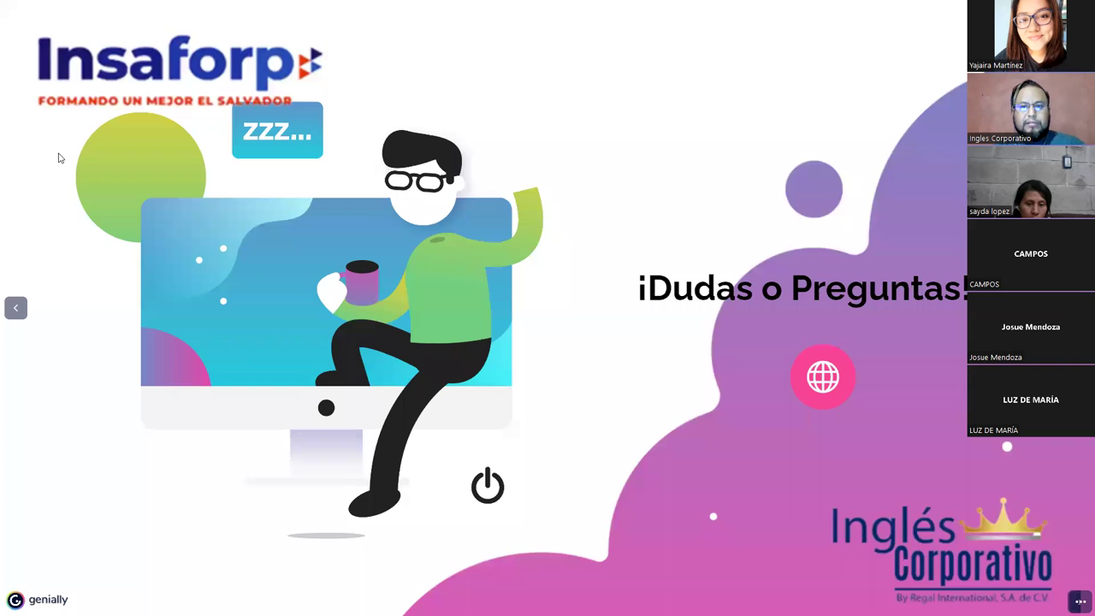
# Return to the Sesión 13 - 14- 15 - 16 workbook in Excel and compare the Ejercicio I and Ejercicio II requests
pyautogui.hotkey('alt', 'Tab')
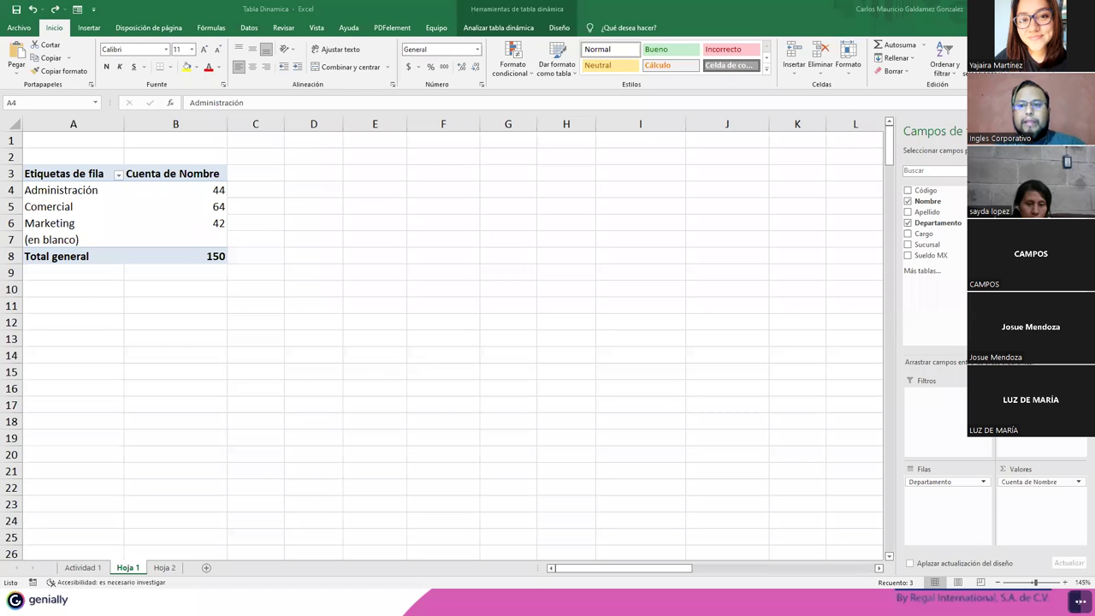
pyautogui.hotkey('alt', 'Tab')
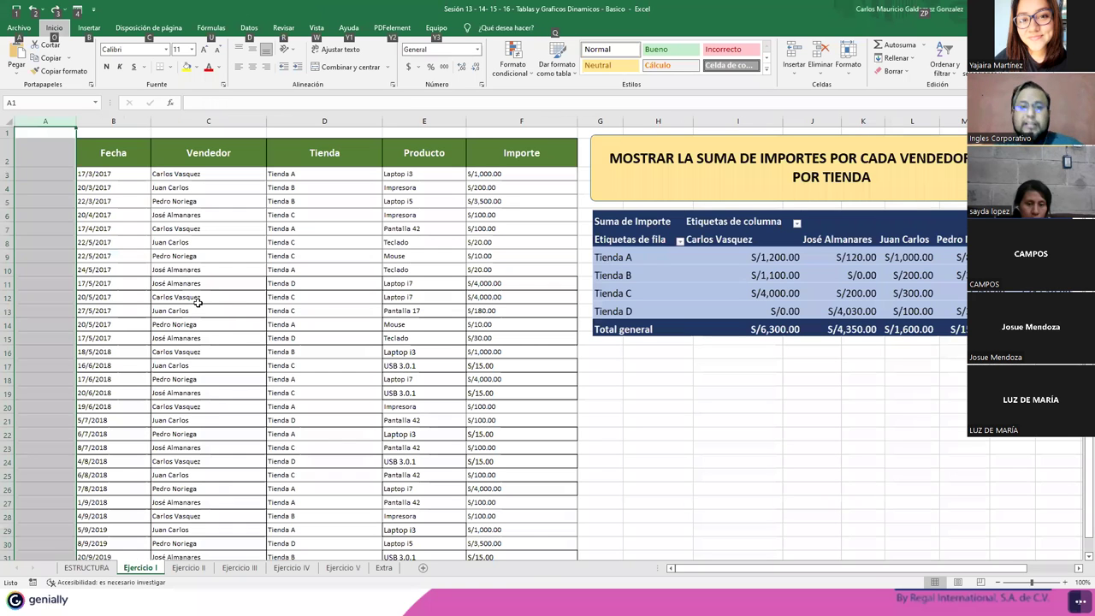
pyautogui.click(198, 302)
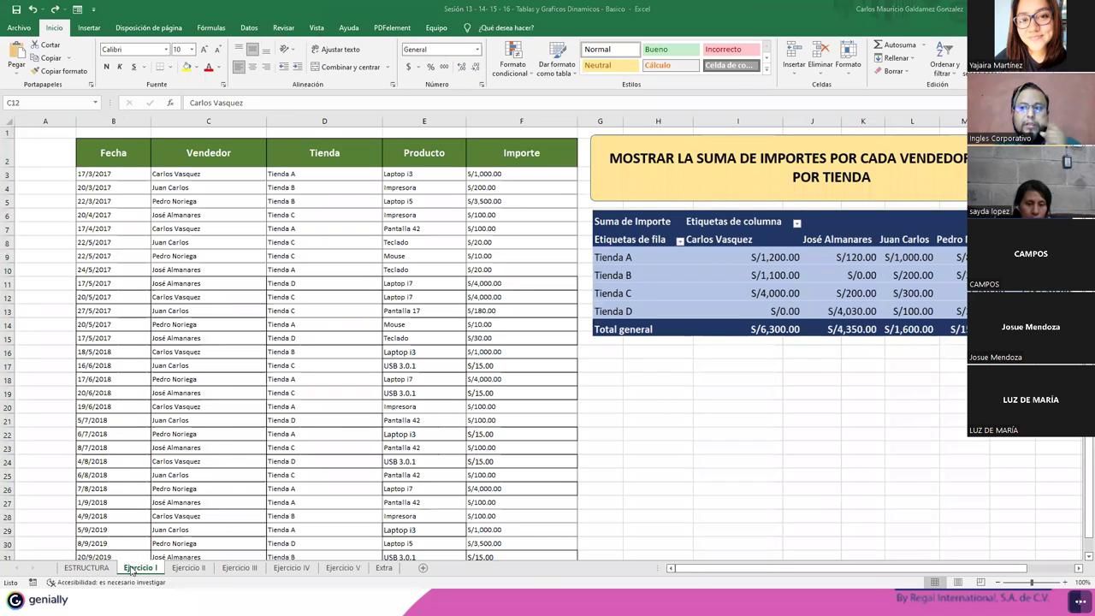
pyautogui.click(188, 568)
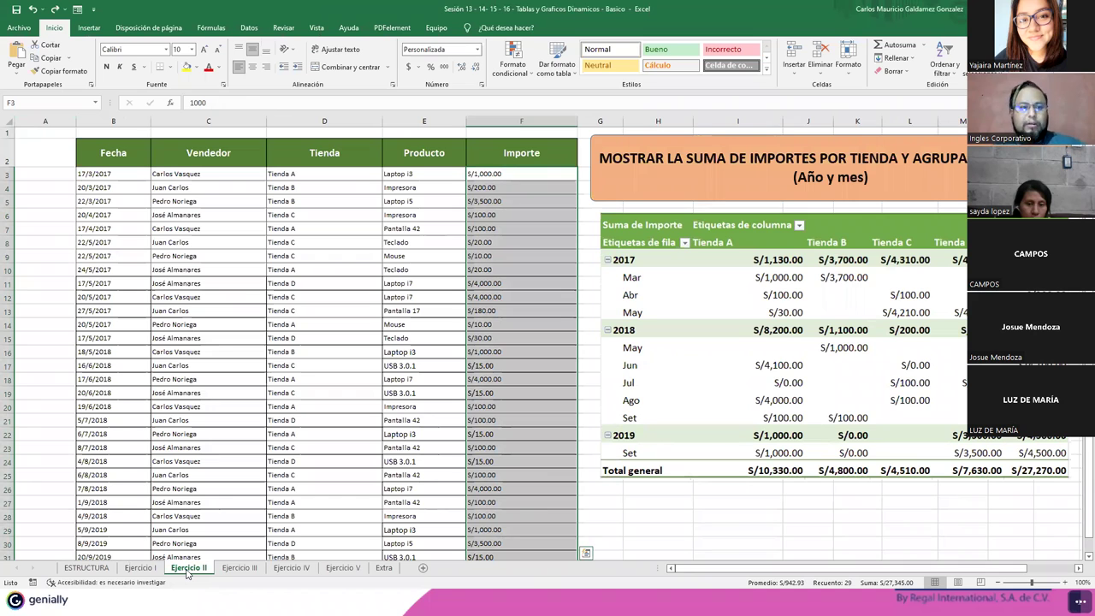
pyautogui.click(141, 570)
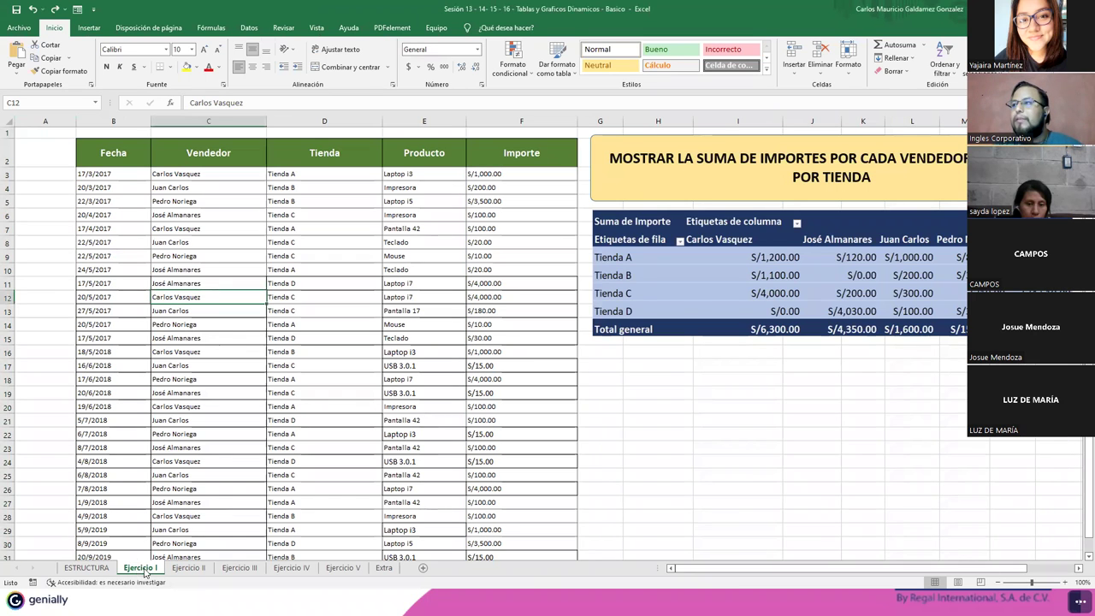
pyautogui.click(182, 445)
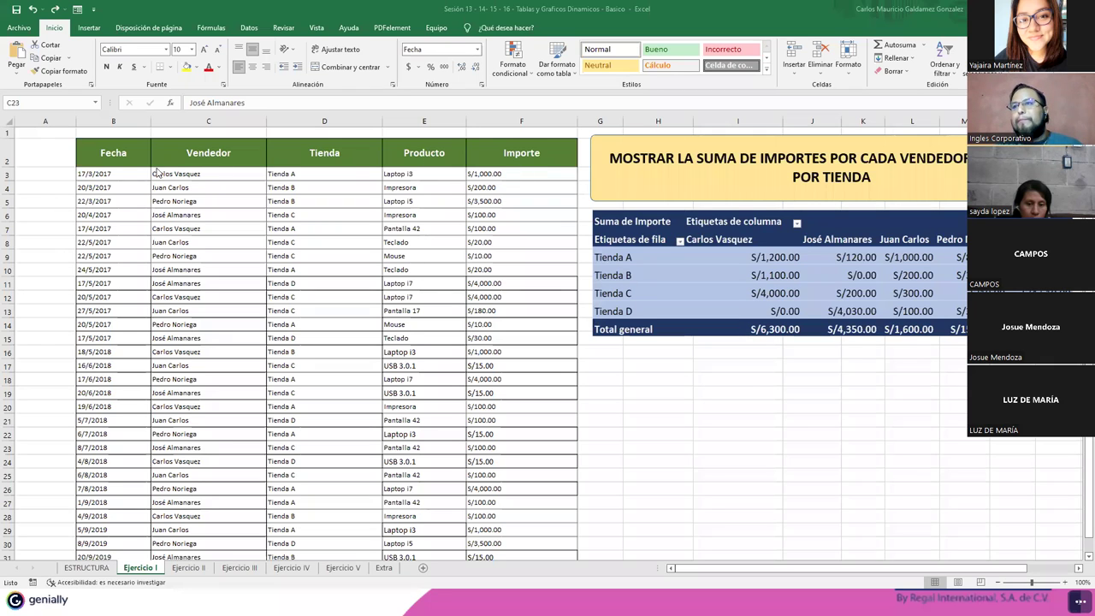
# Extend the Fecha column on Ejercicio I by one row, filling the date 21/9/2019 into B32
pyautogui.click(108, 172)
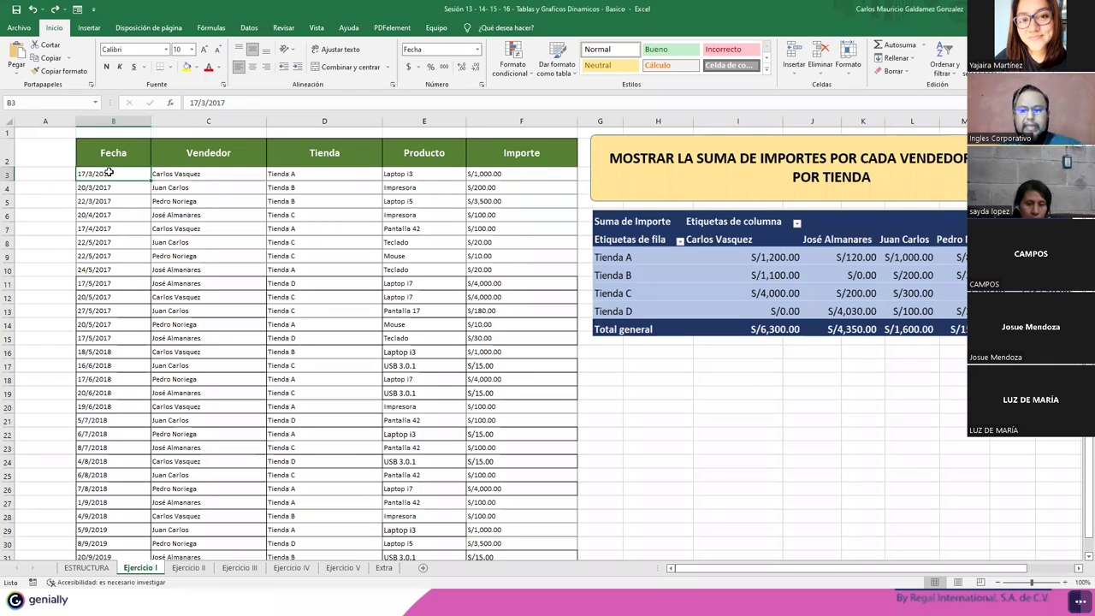
pyautogui.hotkey('ctrl', 'shift', 'Down')
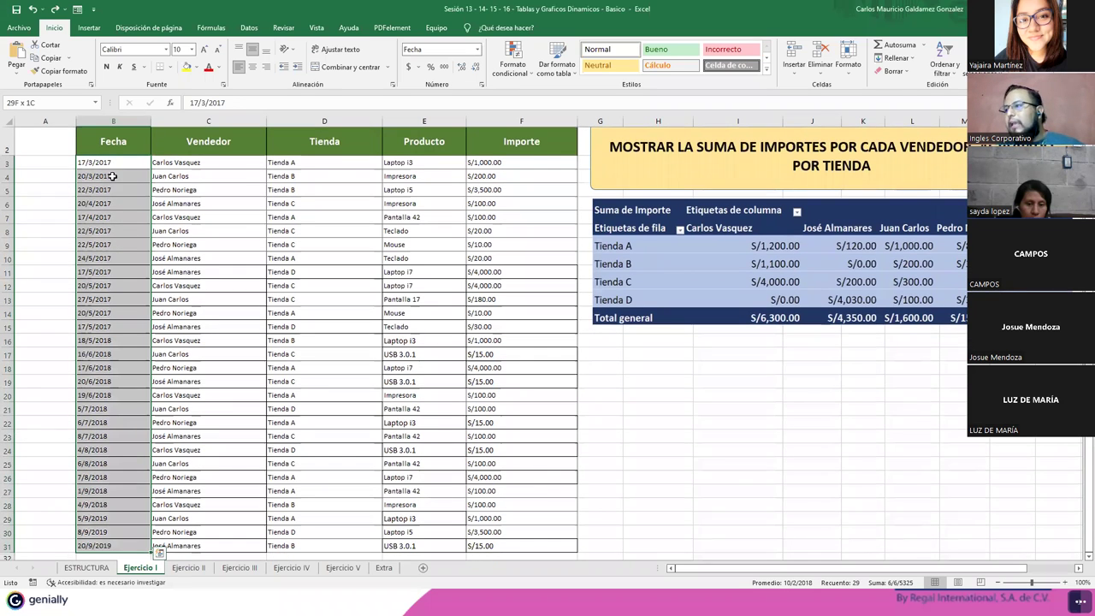
pyautogui.scroll(-1, 164, 292)
pyautogui.scroll(-1, 165, 291)
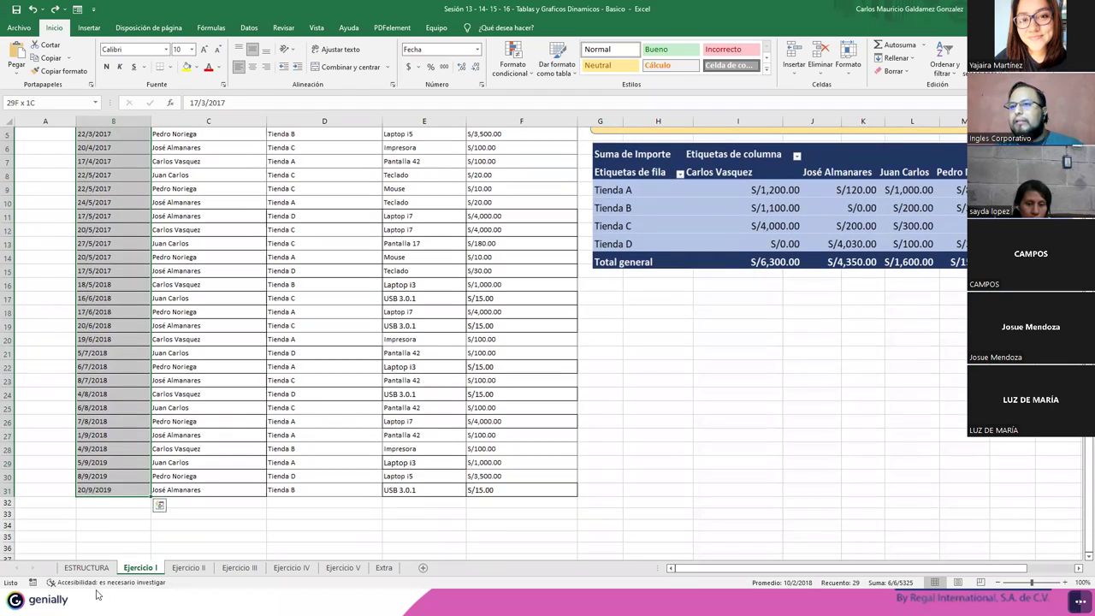
pyautogui.click(116, 492)
pyautogui.moveTo(150, 495); pyautogui.dragTo(154, 510)
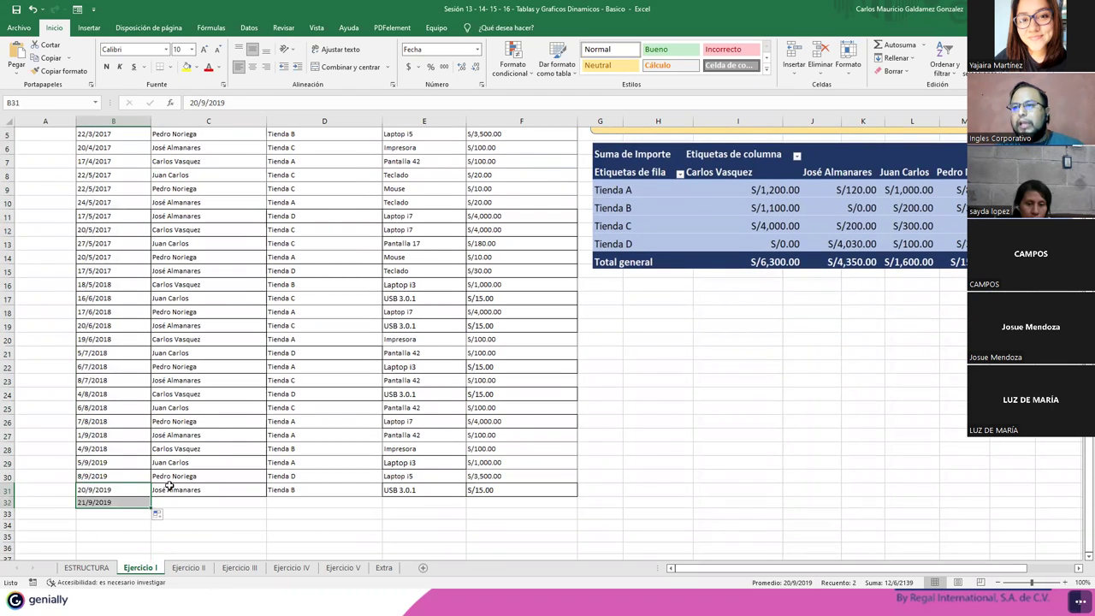
# Copy the vendor name from C21 into the Vendedor cell C32 of the new record
pyautogui.click(181, 354)
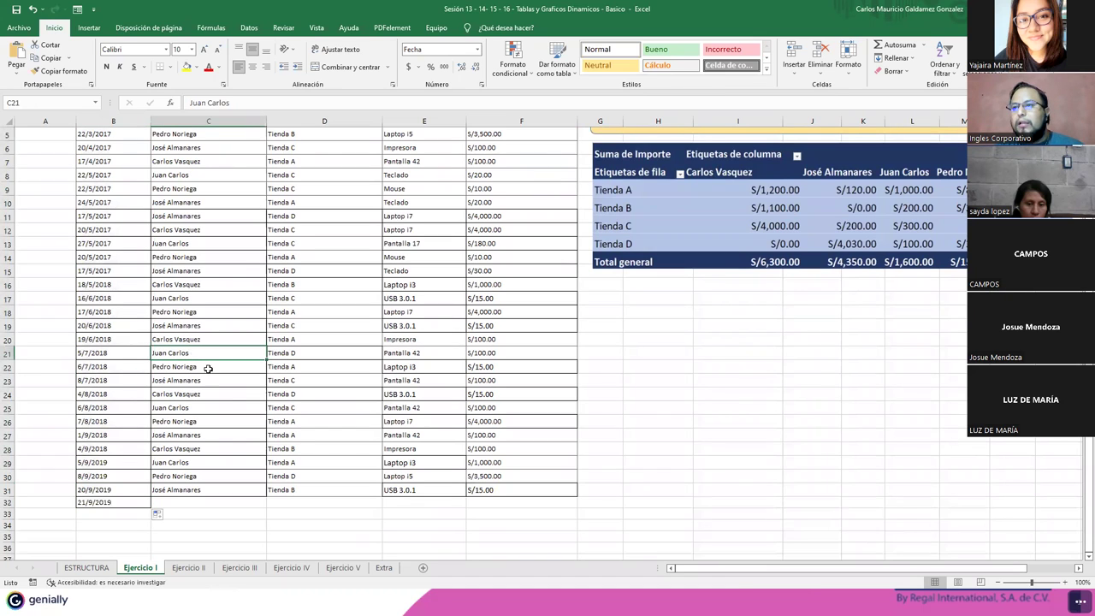
pyautogui.hotkey('ctrl', 'c')
pyautogui.click(195, 502)
pyautogui.hotkey('ctrl', 'v')
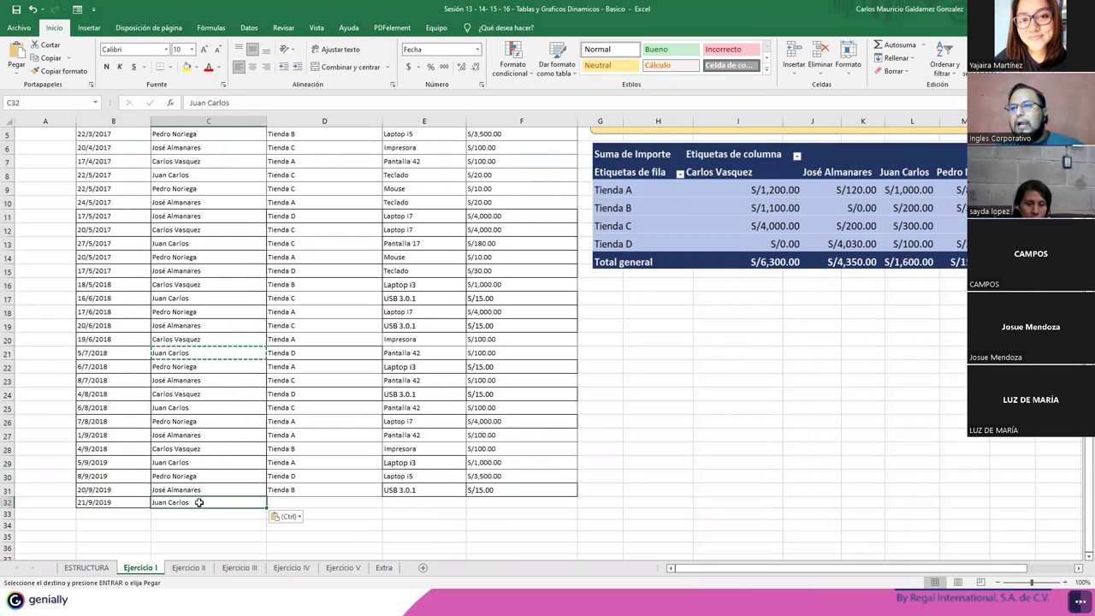
# Enter Tienda A as the store in cell D32 of the new sales record
pyautogui.click(283, 502)
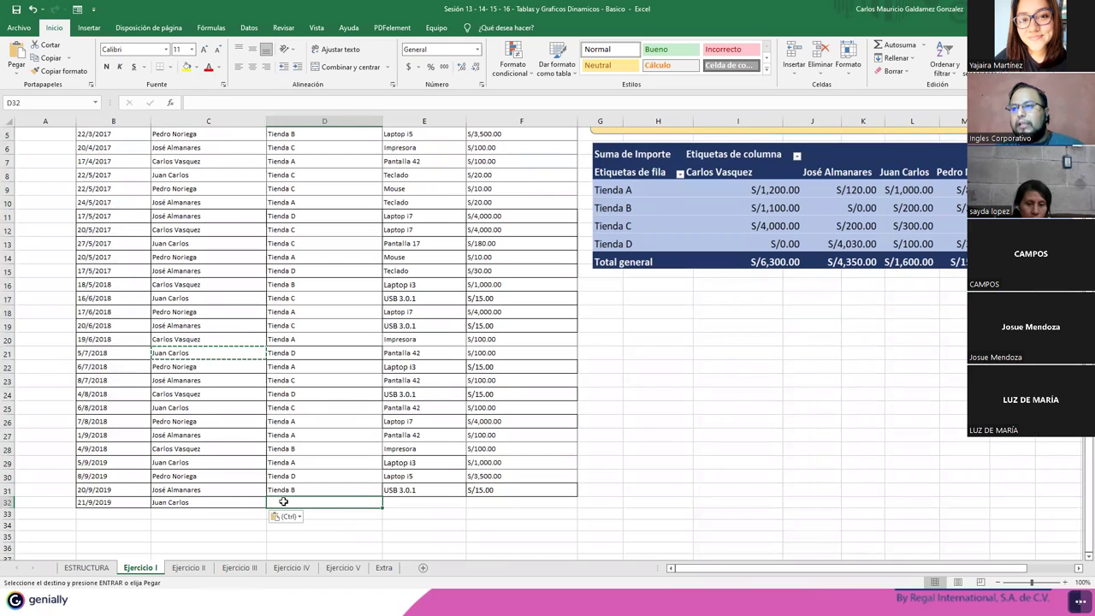
pyautogui.write('Tien')
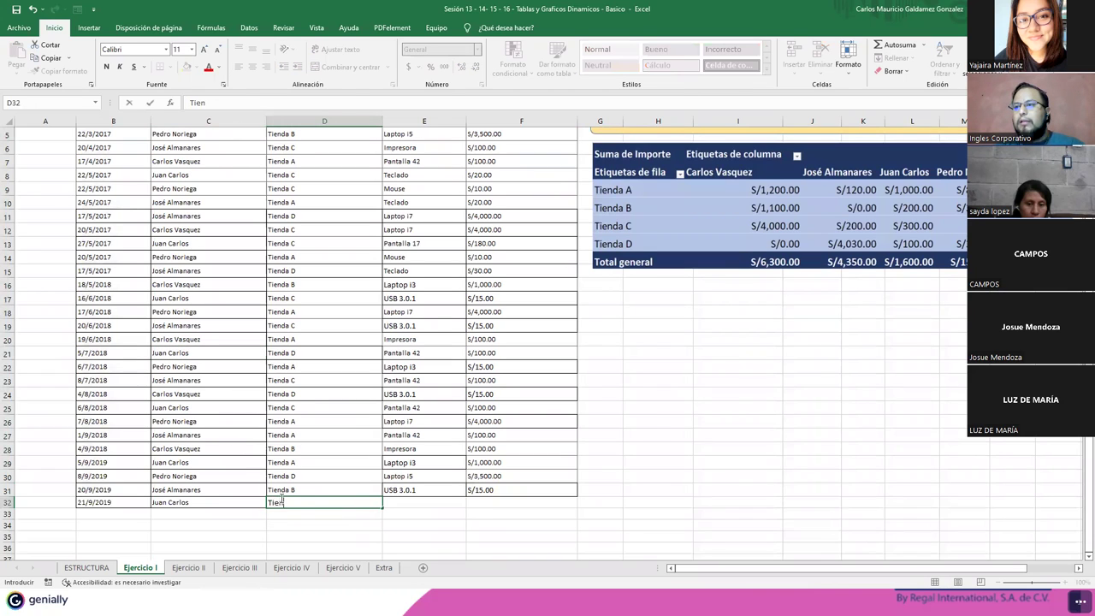
pyautogui.write('da A')
pyautogui.press('Tab')
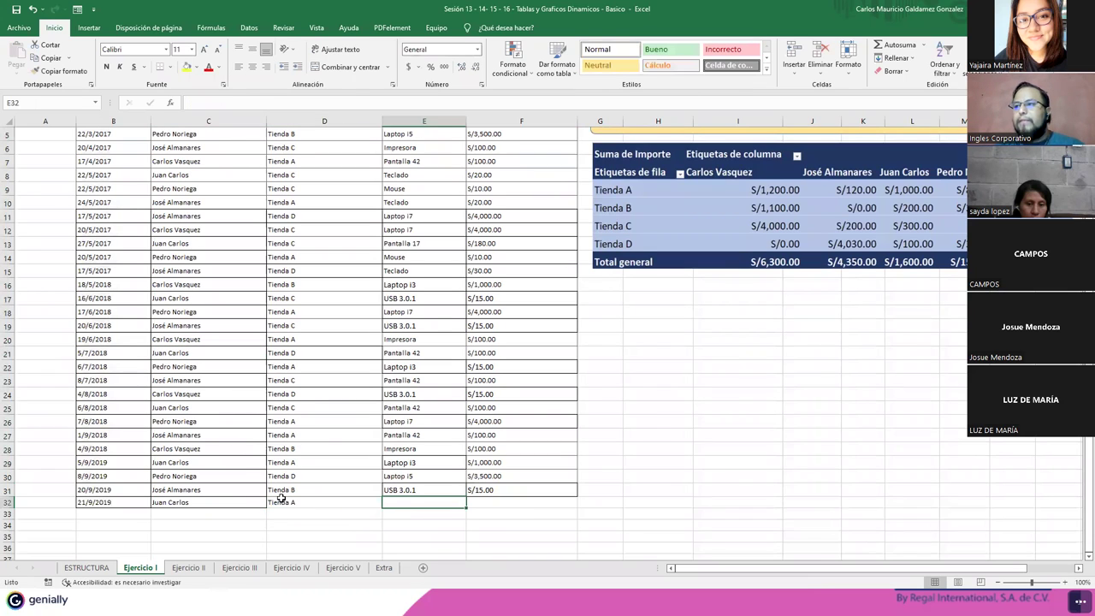
# Copy the product Laptop i7 and its S/4,000.00 amount from row 18 into E32 and F32 of the new record
pyautogui.click(410, 313)
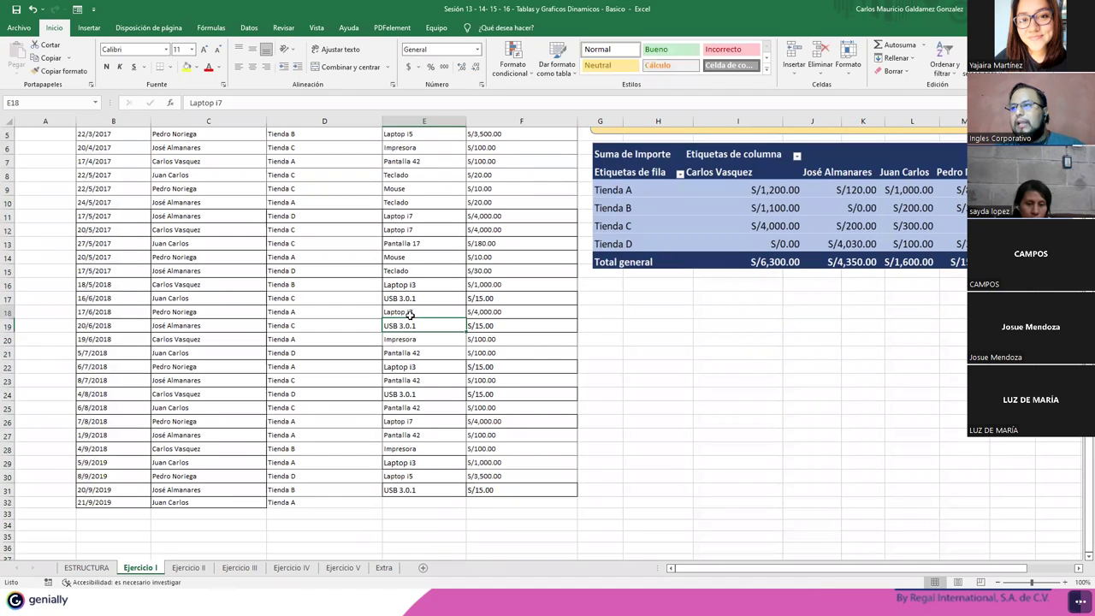
pyautogui.hotkey('ctrl', 'c')
pyautogui.click(410, 503)
pyautogui.hotkey('ctrl', 'v')
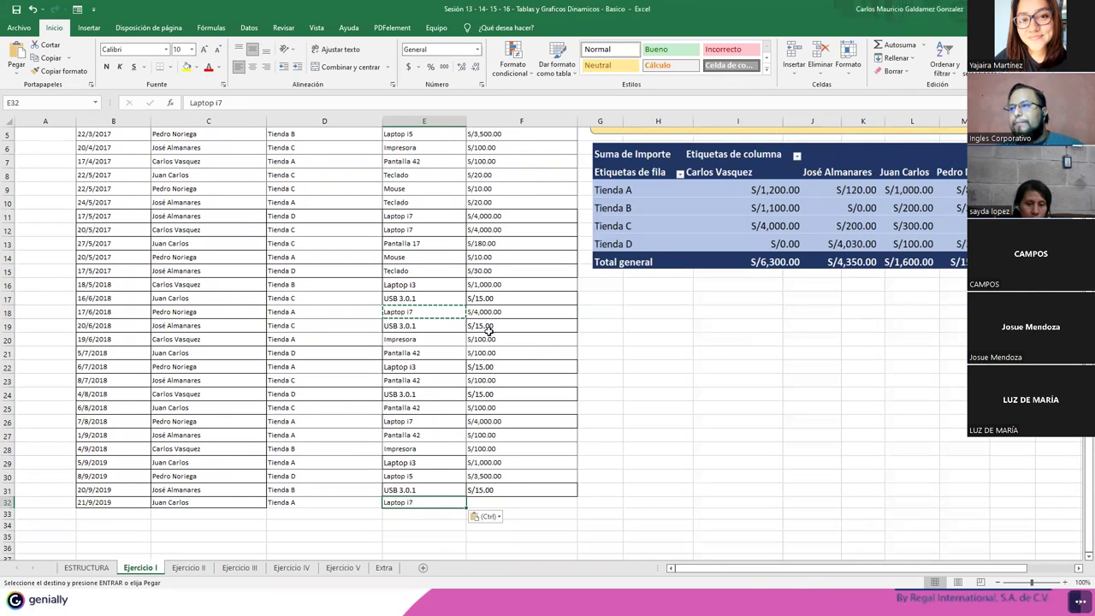
pyautogui.click(488, 312)
pyautogui.hotkey('ctrl', 'c')
pyautogui.click(472, 503)
pyautogui.hotkey('ctrl', 'v')
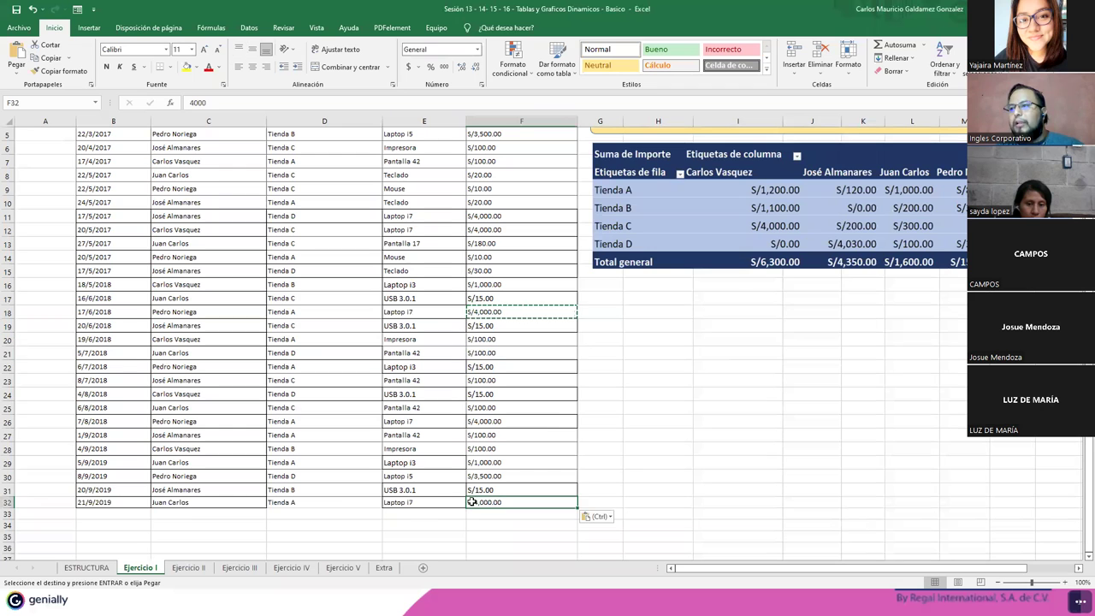
# Apply all borders to the sales records in B3:F32
pyautogui.moveTo(106, 501); pyautogui.dragTo(522, 180)
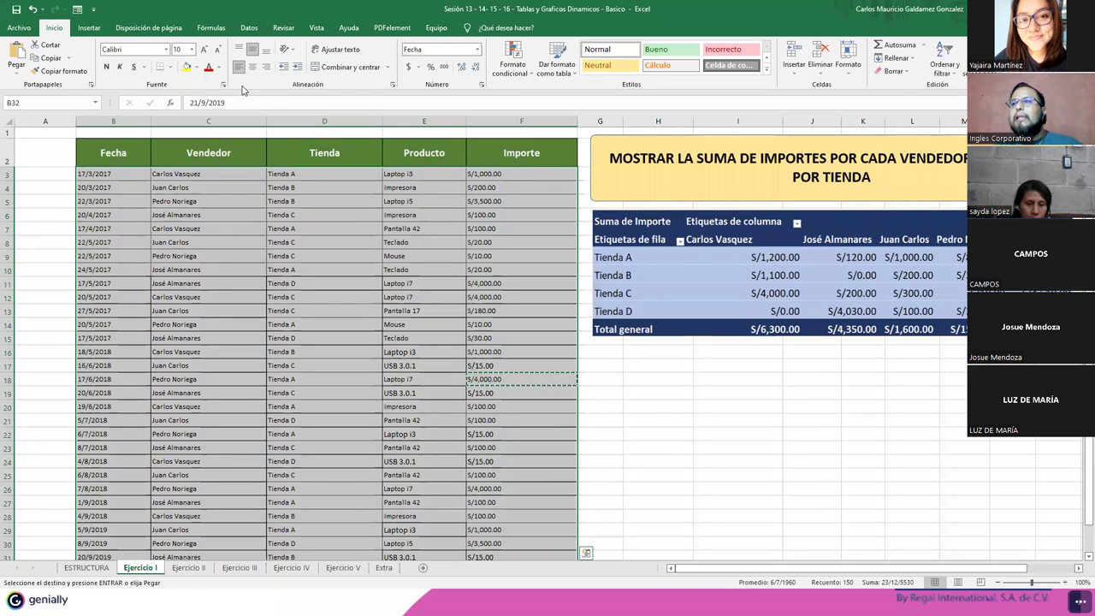
pyautogui.click(167, 67)
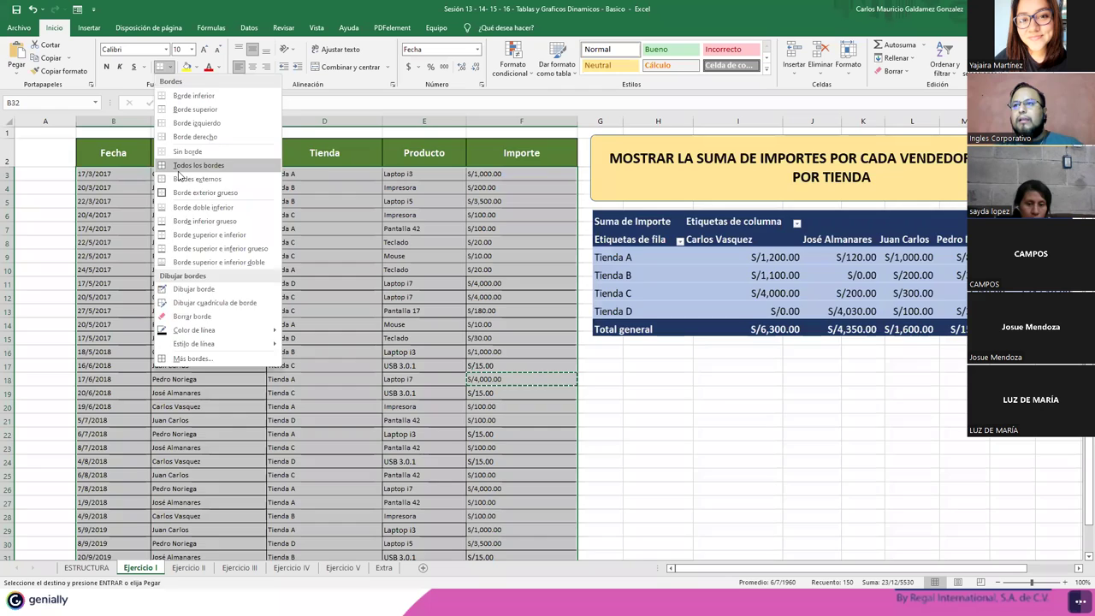
pyautogui.click(179, 165)
pyautogui.scroll(-5, 220, 274)
pyautogui.click(244, 313)
pyautogui.scroll(5, 254, 340)
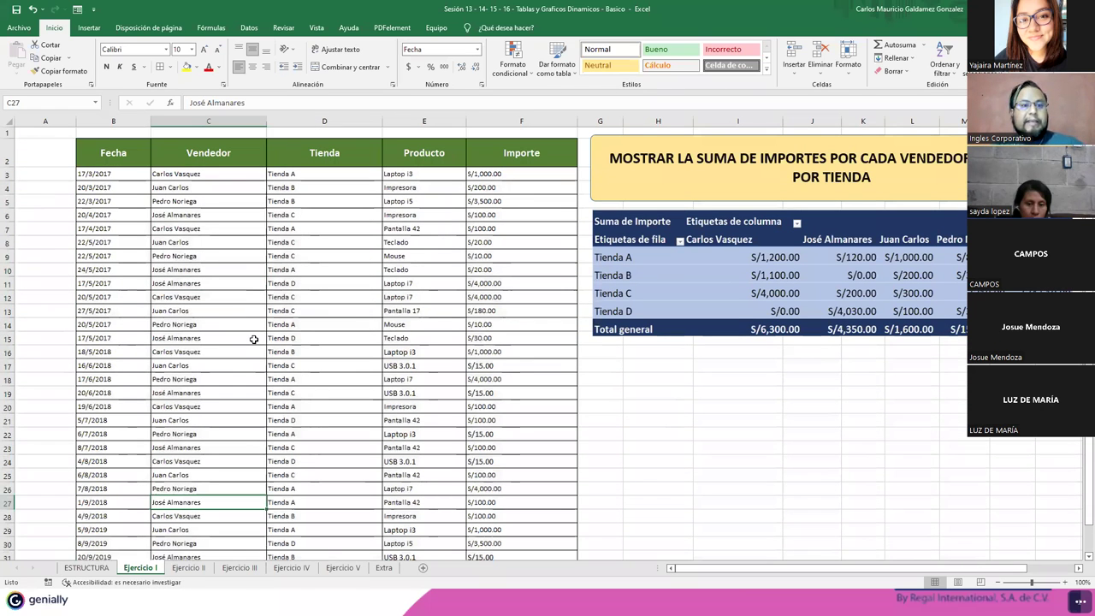
# Examine the Fecha column down to row 32, going through the 2017, 2018 and 2019 date groups
pyautogui.click(110, 174)
pyautogui.hotkey('ctrl', 'shift', 'Down')
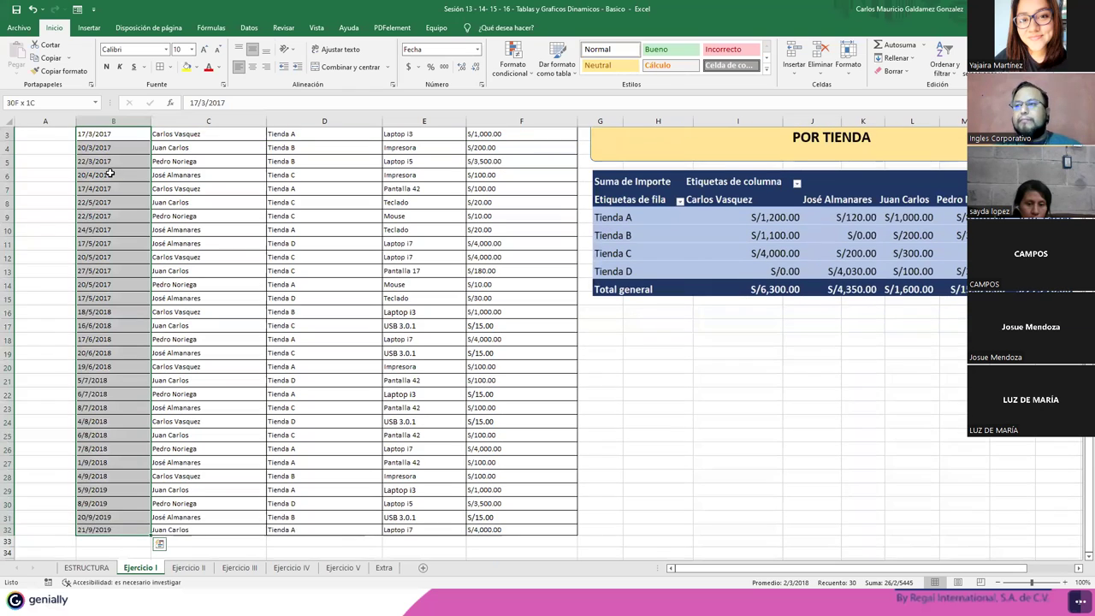
pyautogui.scroll(1, 114, 188)
pyautogui.scroll(-1, 116, 530)
pyautogui.click(108, 516)
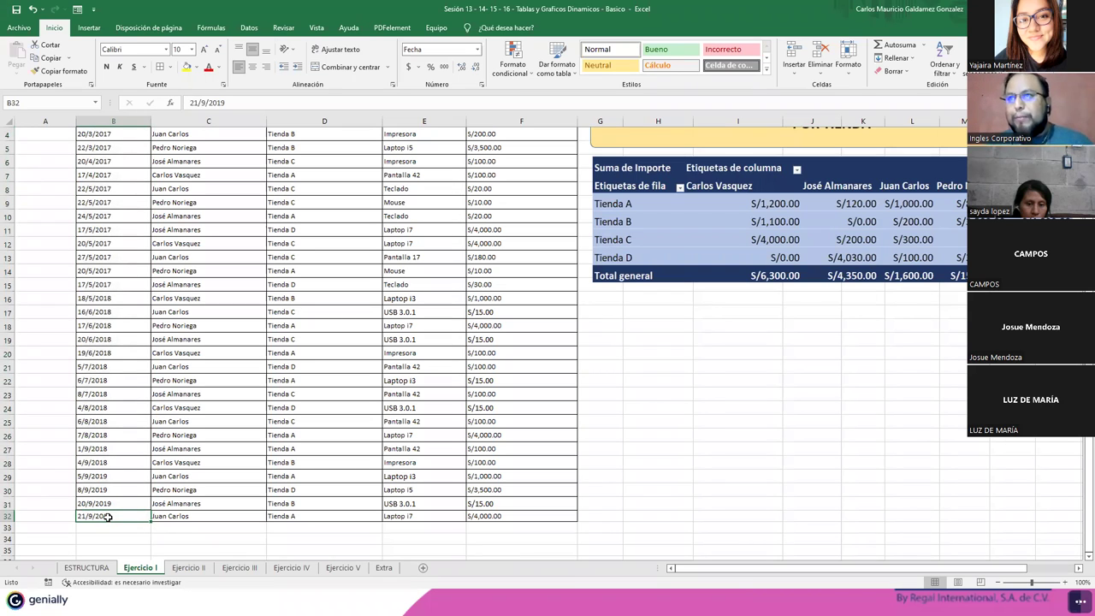
pyautogui.moveTo(110, 135); pyautogui.dragTo(112, 287)
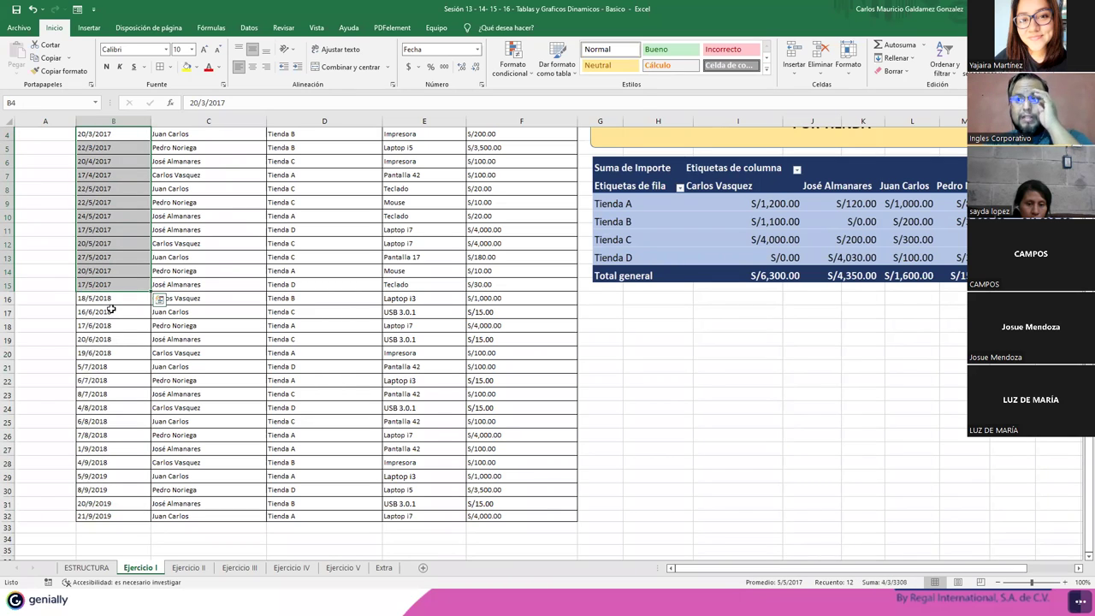
pyautogui.moveTo(112, 300); pyautogui.dragTo(122, 516)
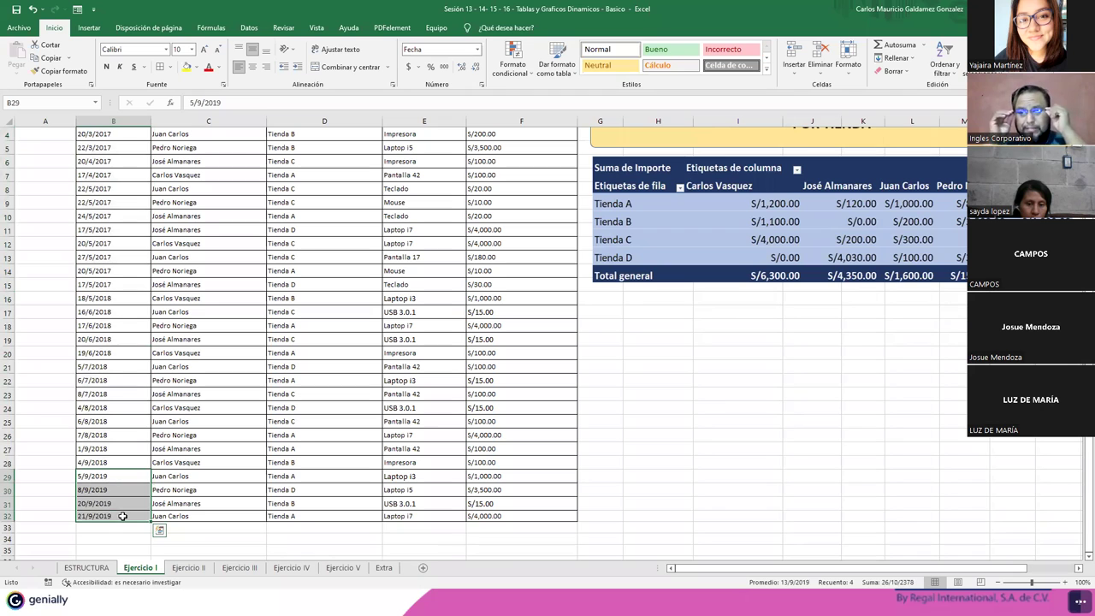
pyautogui.scroll(1, 328, 440)
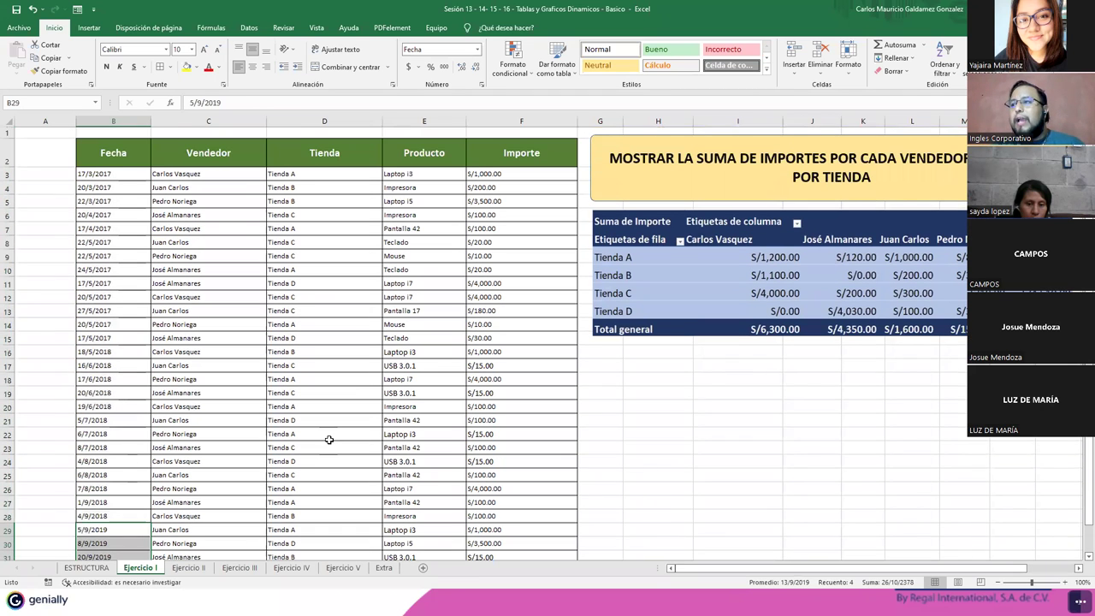
# Format the Importe amounts in F3:F32 as accounting values with the $ symbol
pyautogui.moveTo(482, 174); pyautogui.dragTo(498, 529)
pyautogui.scroll(1, 498, 513)
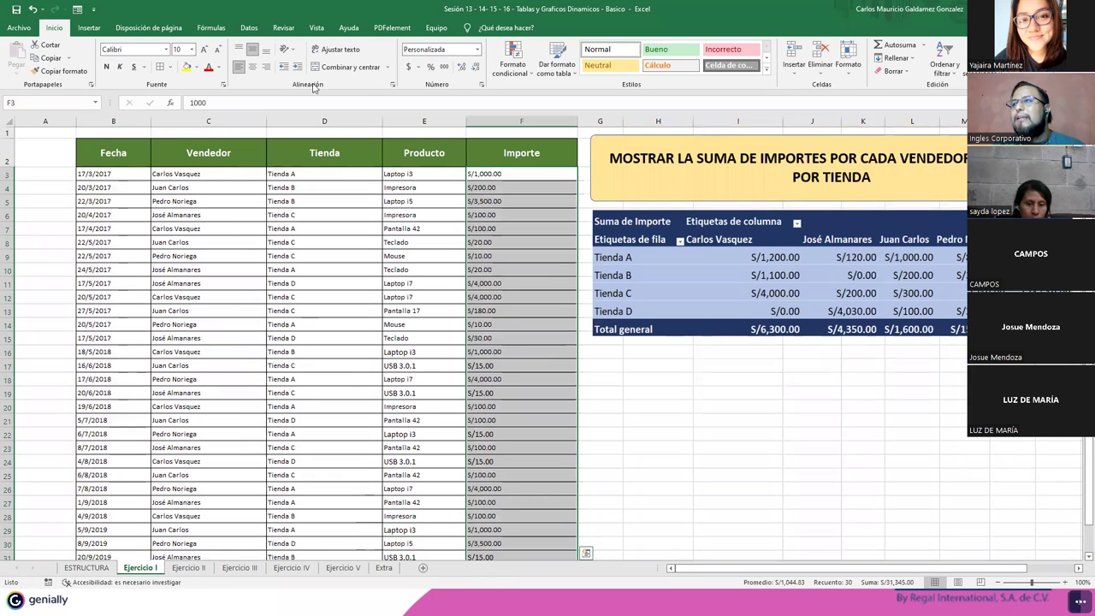
pyautogui.click(408, 68)
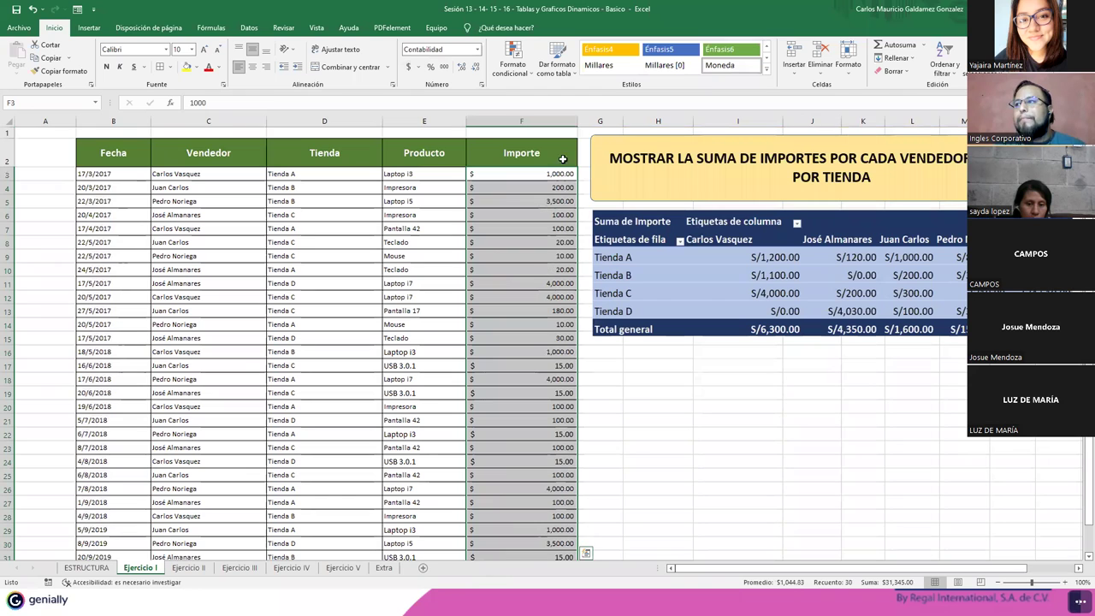
# Autofit the Importe column, widen it slightly, and narrow the empty column A
pyautogui.doubleClick(576, 121)
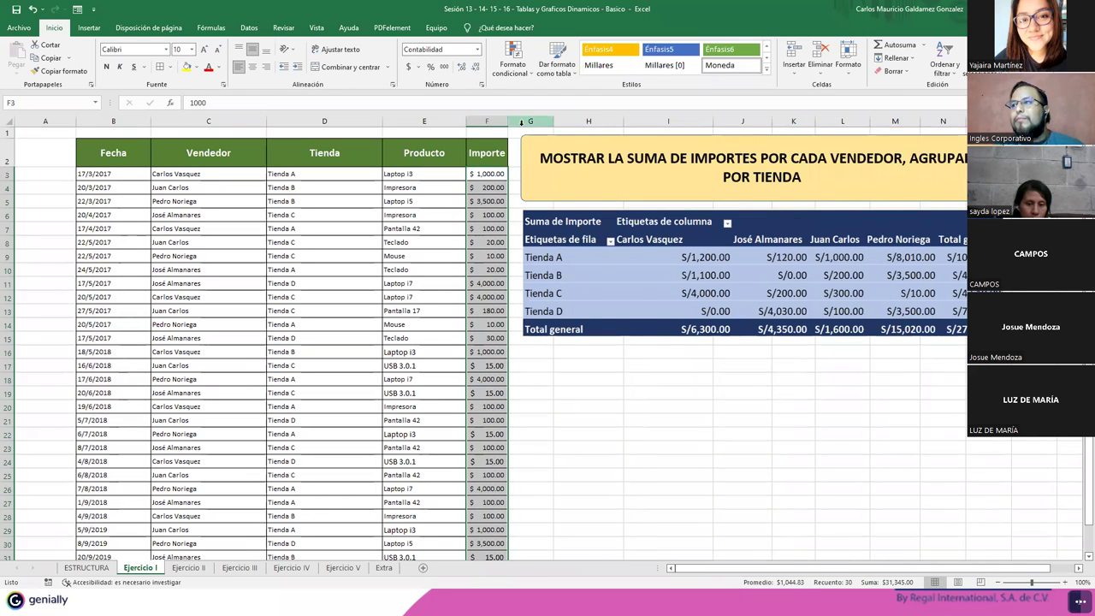
pyautogui.moveTo(508, 122); pyautogui.dragTo(534, 122)
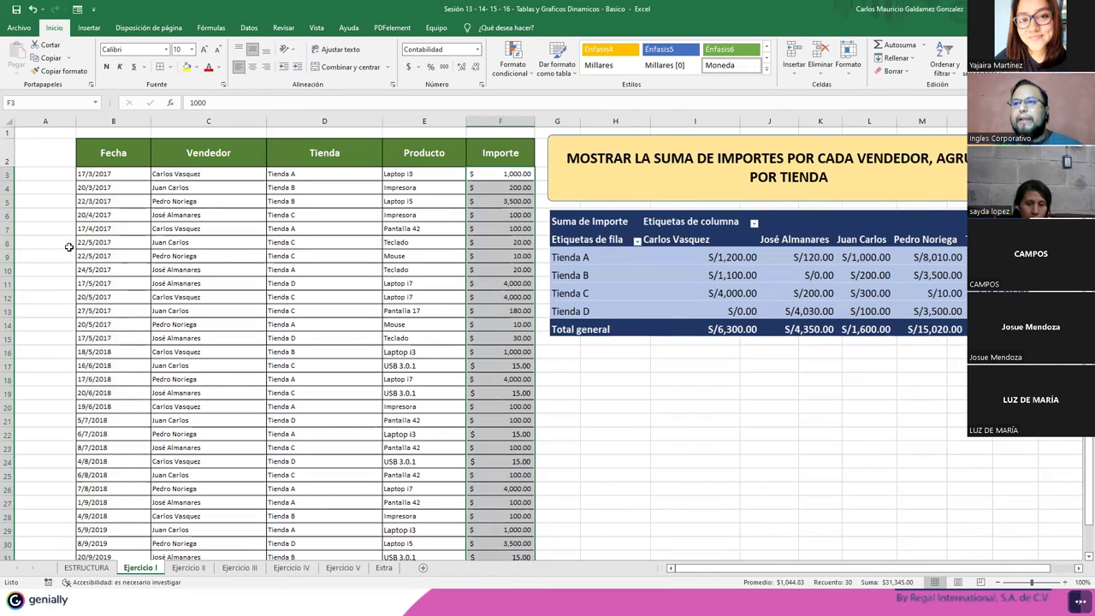
pyautogui.moveTo(77, 124); pyautogui.dragTo(40, 124)
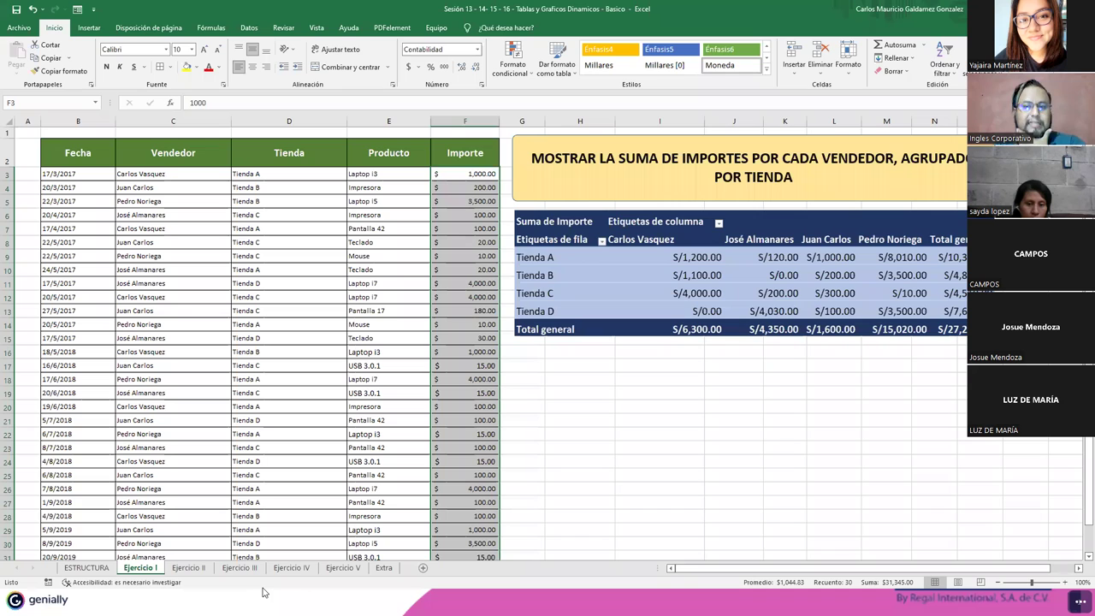
# Insert a pivot table from the Ejercicio I data range $B$2:$F$32 on a new worksheet
pyautogui.click(155, 327)
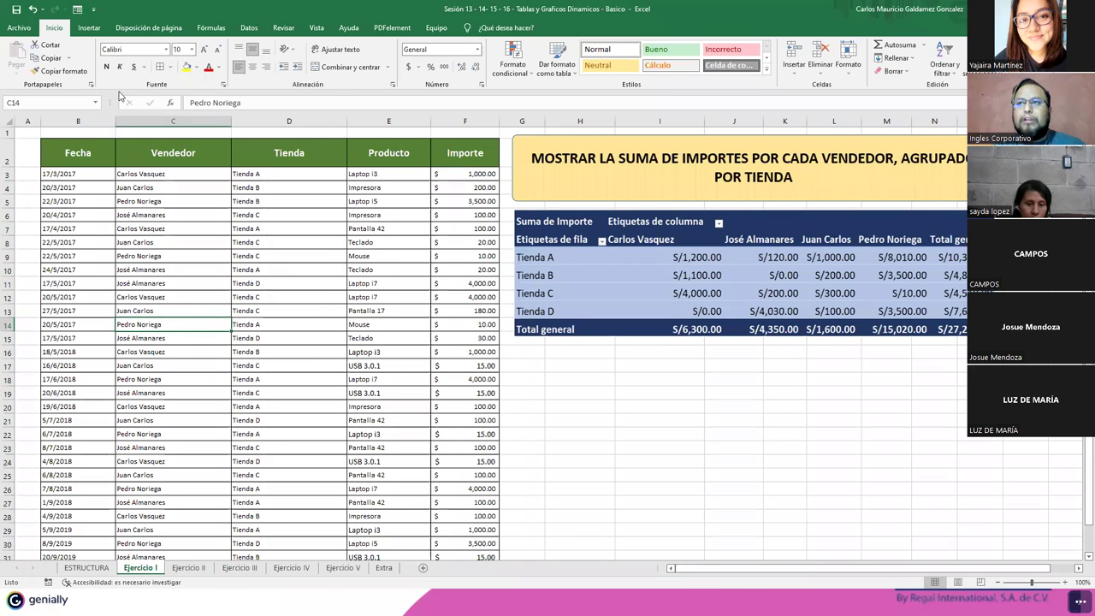
pyautogui.click(89, 31)
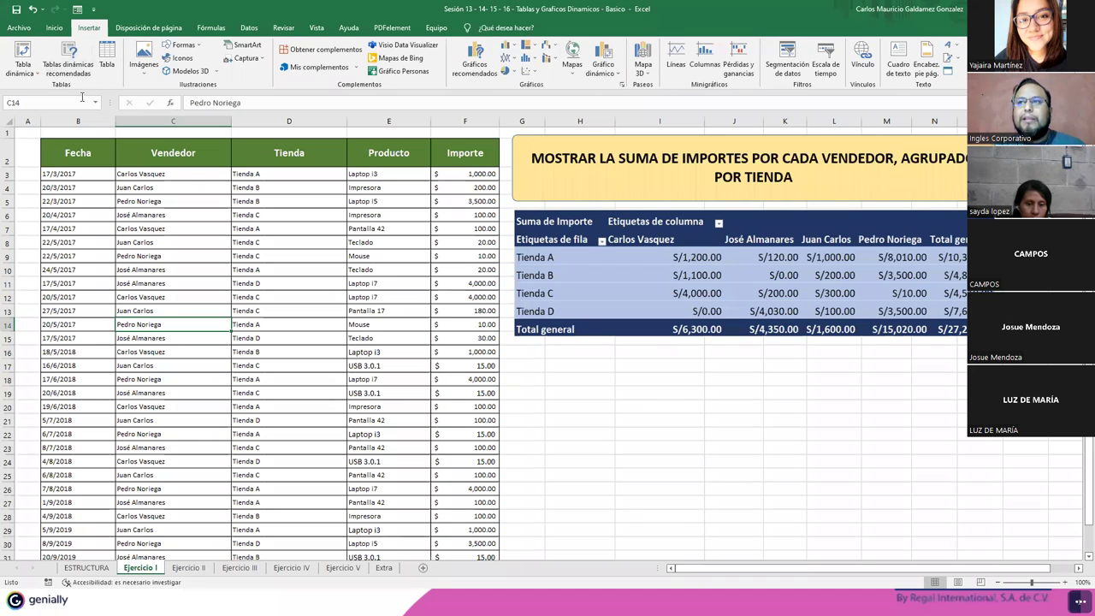
pyautogui.click(23, 51)
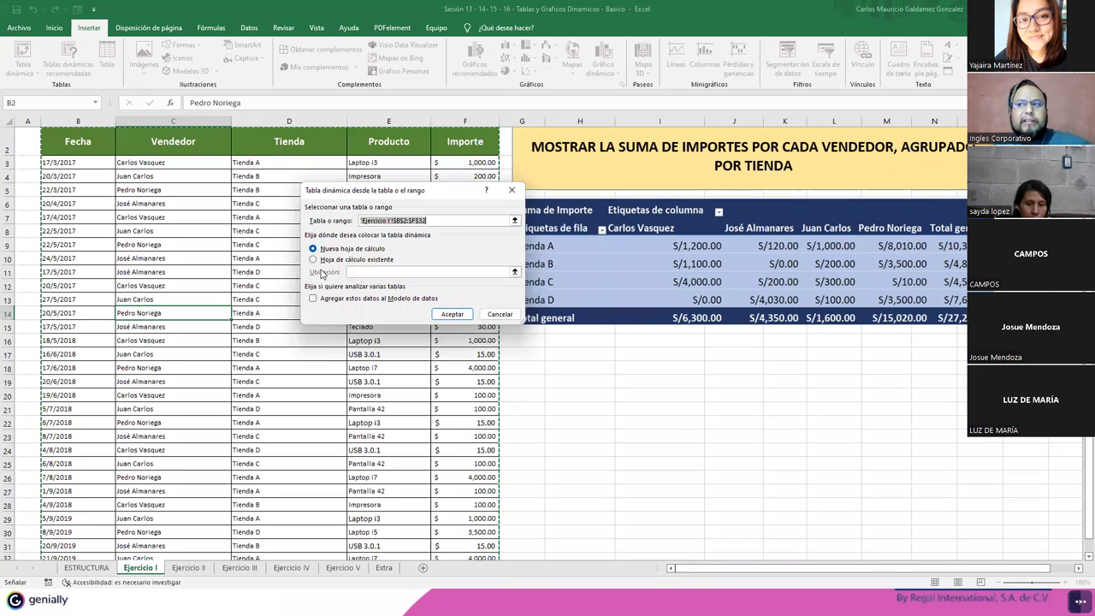
pyautogui.click(441, 317)
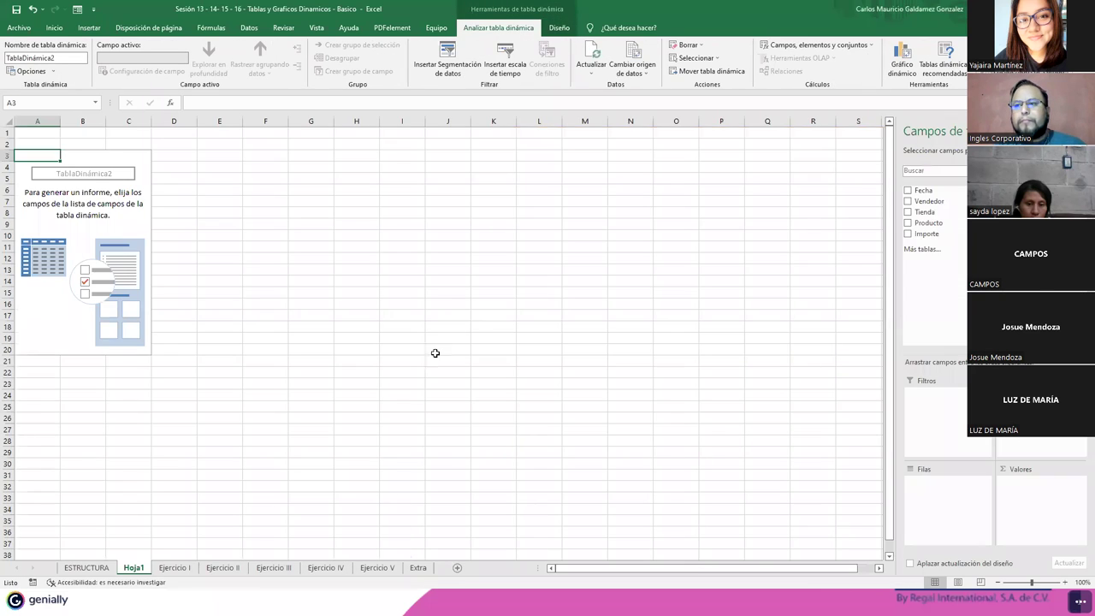
# Move the new pivot table sheet to just after Ejercicio I and rename it TD1
pyautogui.moveTo(202, 571); pyautogui.dragTo(202, 571)
pyautogui.doubleClick(174, 567)
pyautogui.write('TD1')
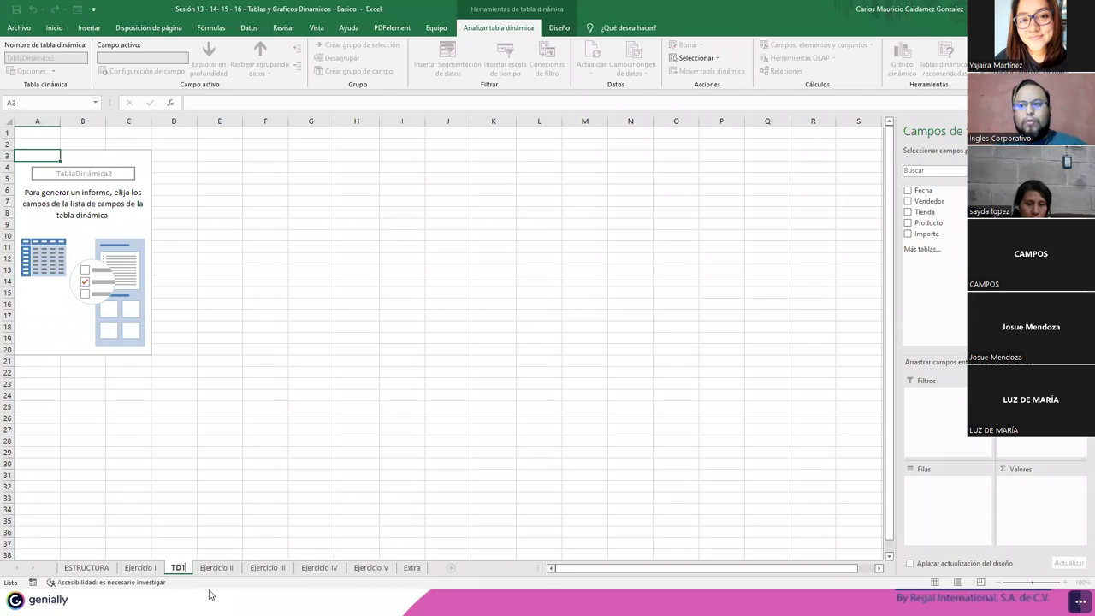
pyautogui.press('Return')
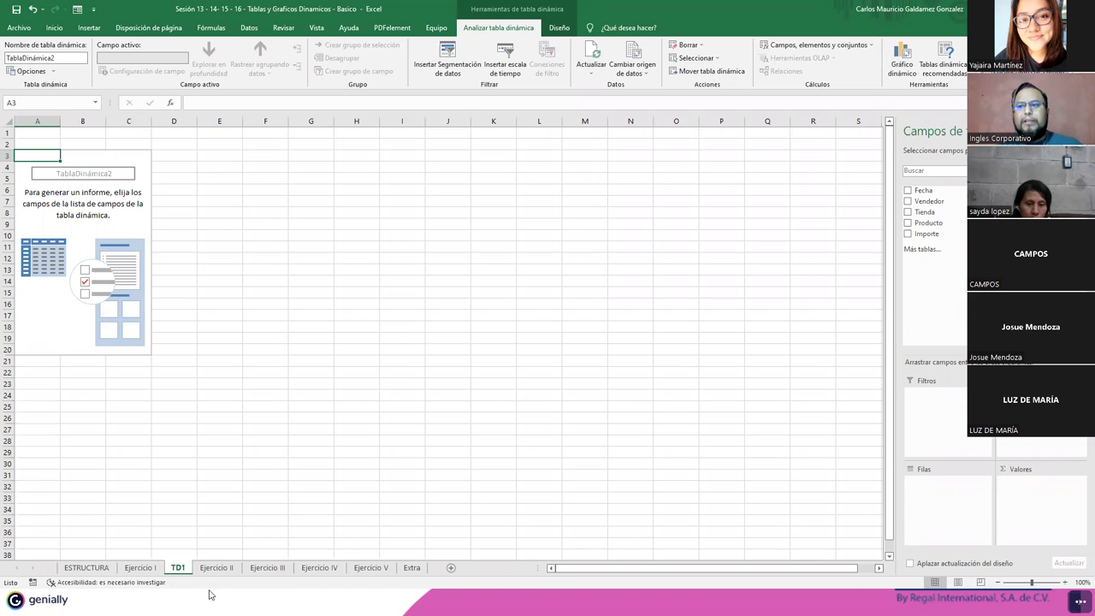
# Compare the Ejercicio I, TD1 and Ejercicio II sheets, looking over Ejercicio I's request text and example pivot table
pyautogui.click(140, 567)
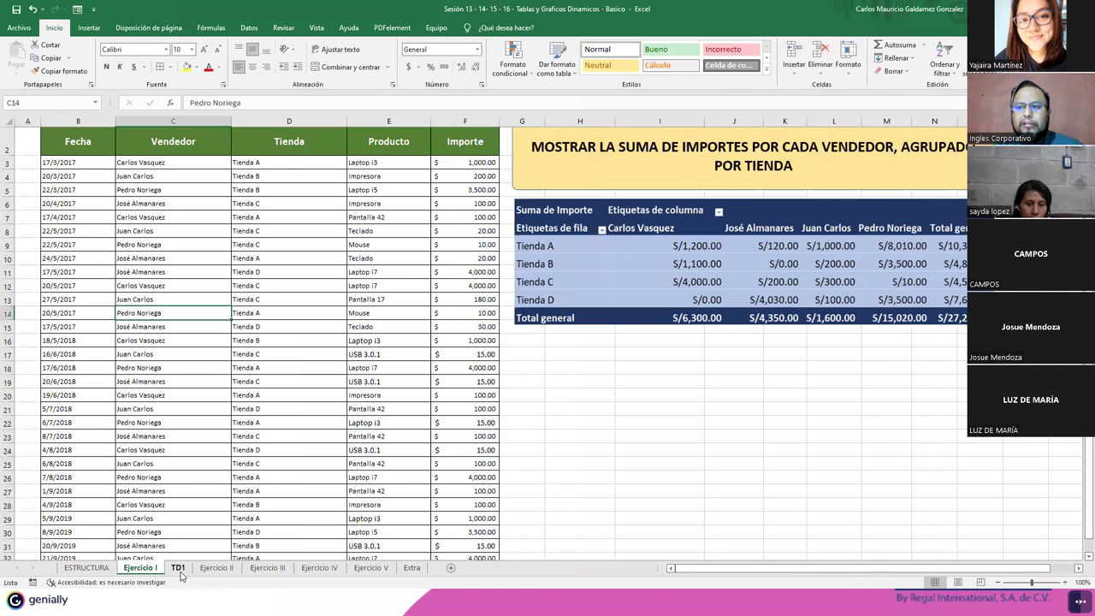
pyautogui.click(179, 572)
pyautogui.click(203, 571)
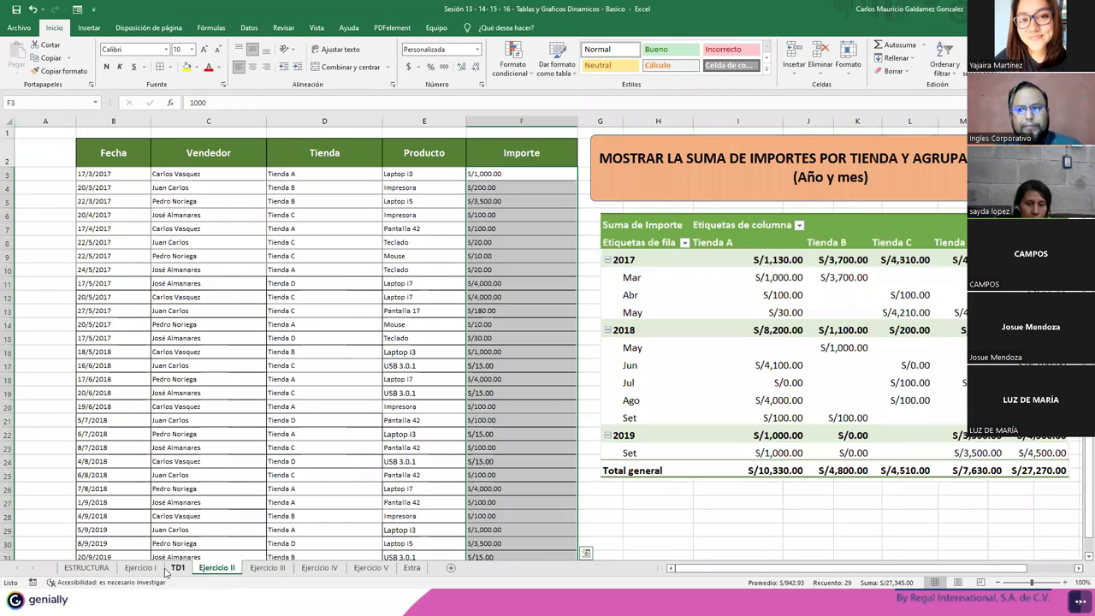
pyautogui.click(175, 568)
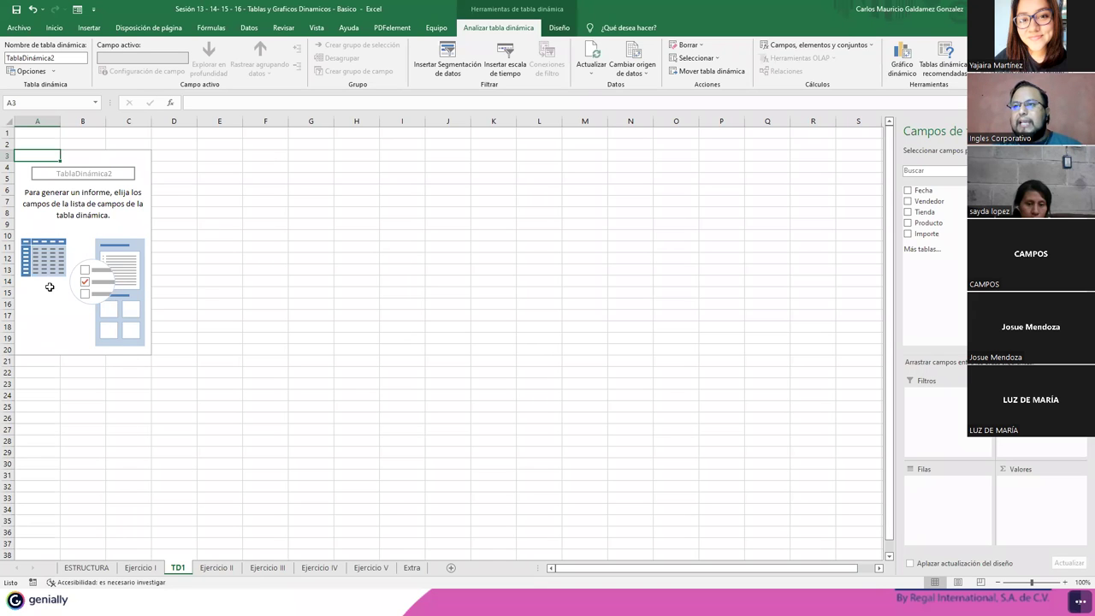
pyautogui.click(142, 568)
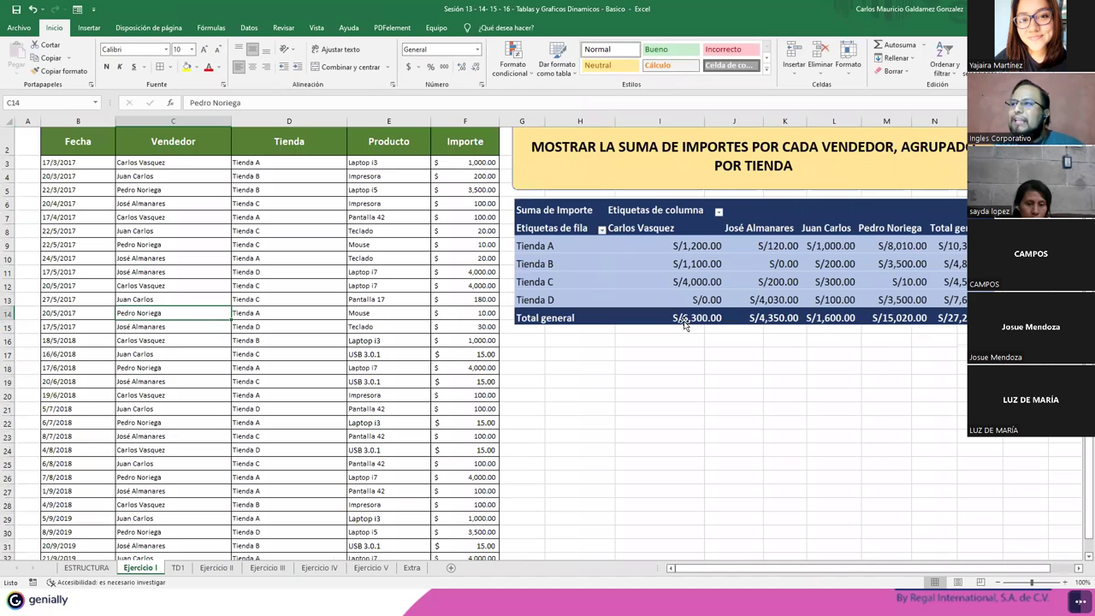
pyautogui.scroll(1, 684, 324)
pyautogui.click(570, 196)
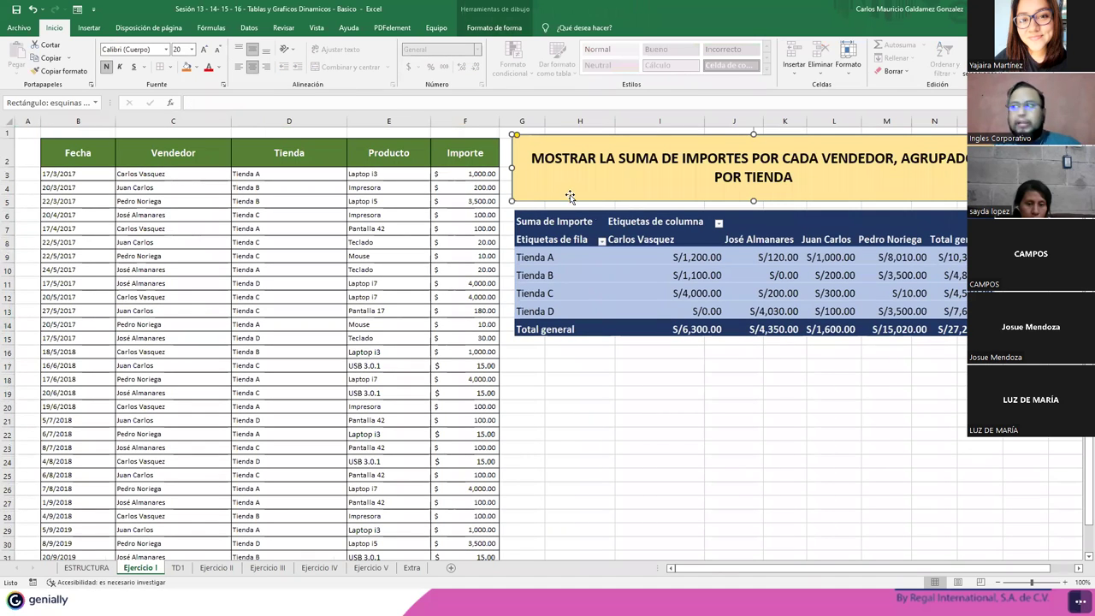
pyautogui.click(605, 227)
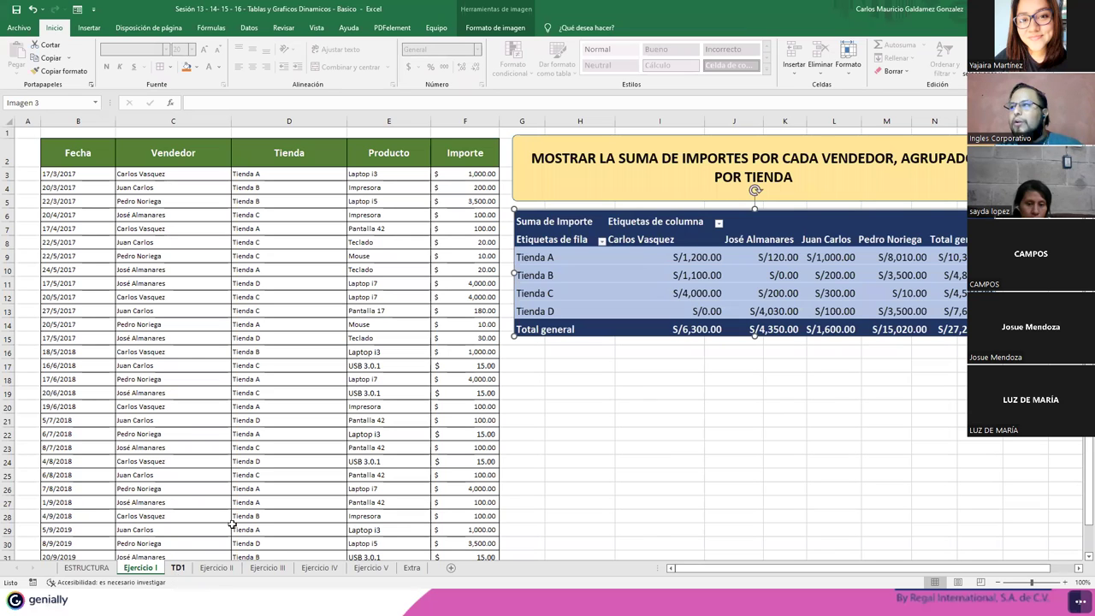
# Copy the yellow request box from Ejercicio I onto the TD1 sheet, below the empty pivot table, and select the copy
pyautogui.click(578, 202)
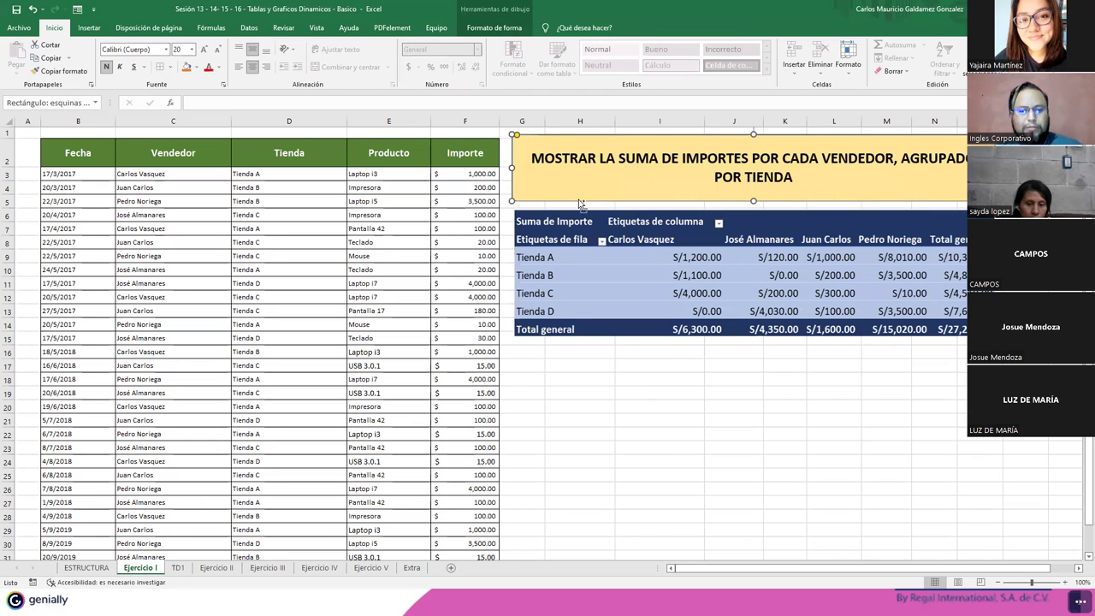
pyautogui.click(179, 571)
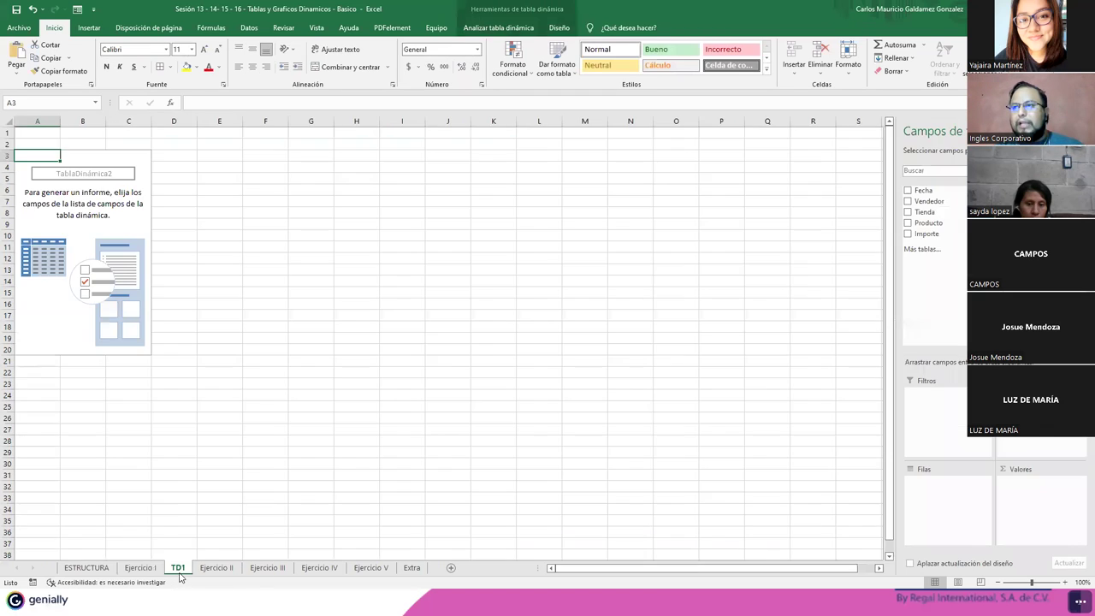
pyautogui.click(142, 475)
pyautogui.hotkey('ctrl', 'v')
pyautogui.click(181, 407)
pyautogui.click(151, 570)
pyautogui.click(181, 569)
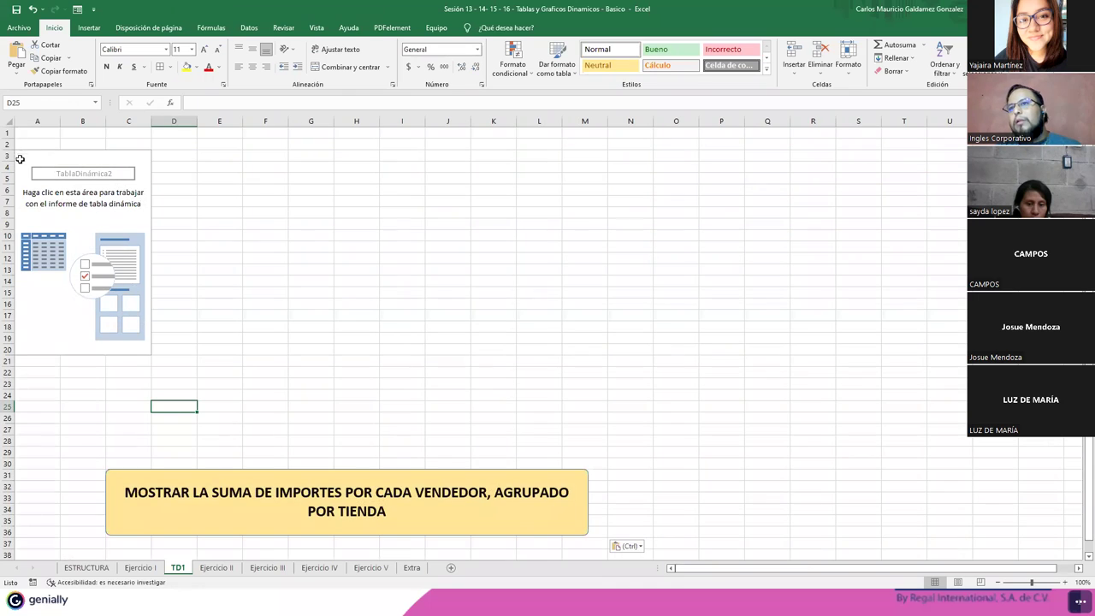
pyautogui.click(275, 470)
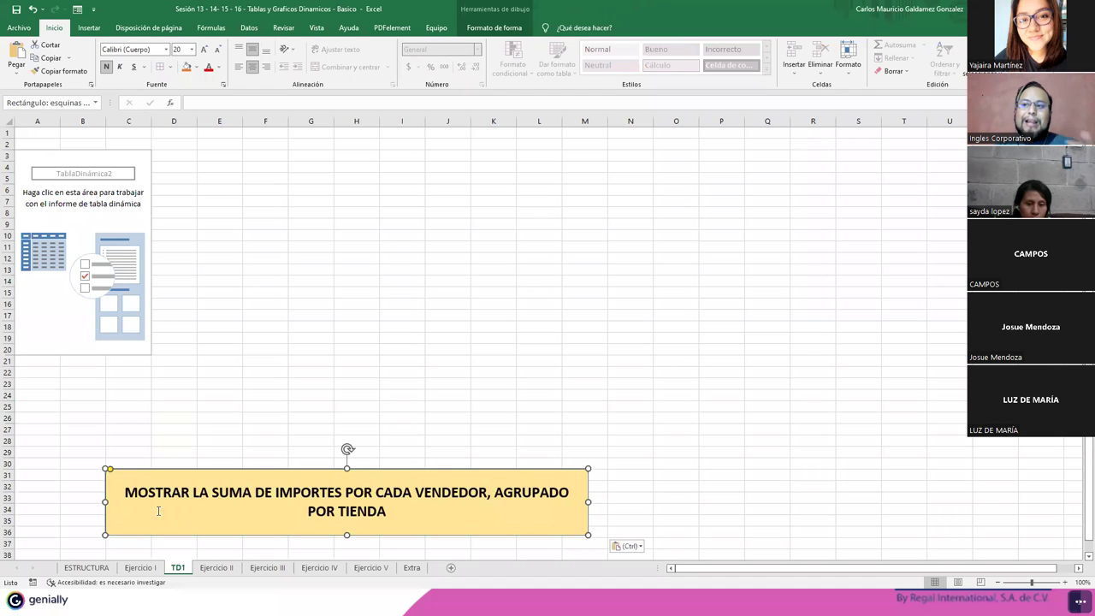
# Examine the request text on TD1 together with the empty pivot table and its available fields
pyautogui.click(90, 256)
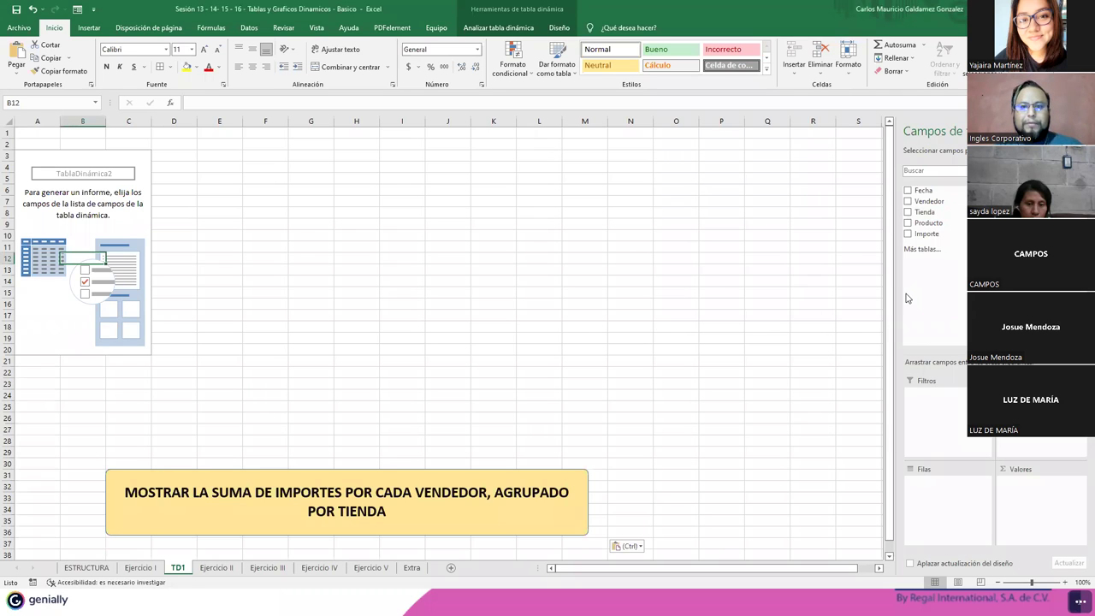
pyautogui.click(348, 262)
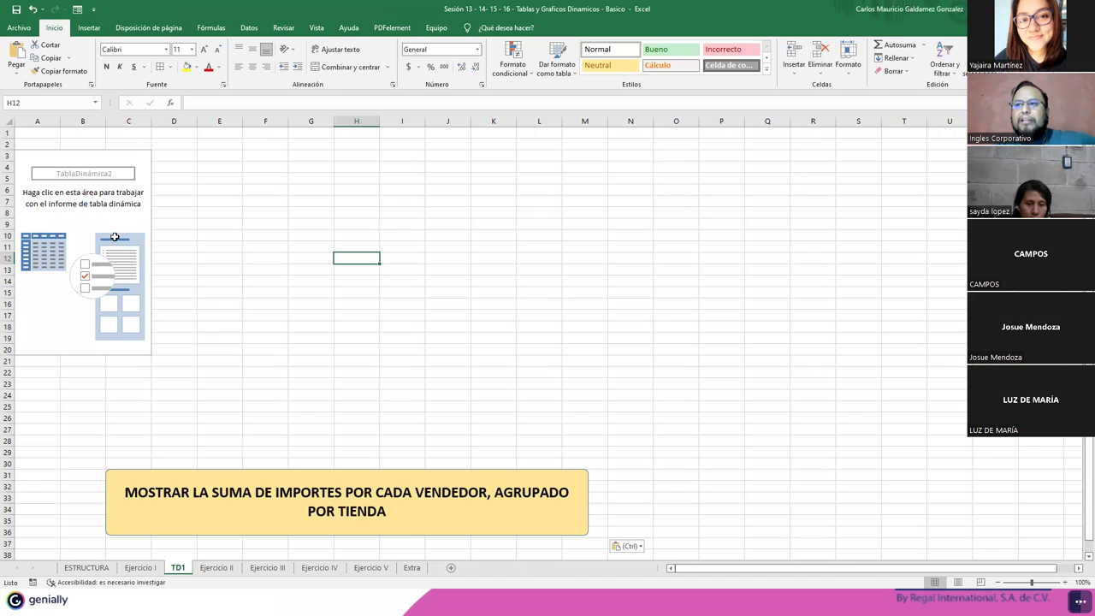
pyautogui.click(95, 217)
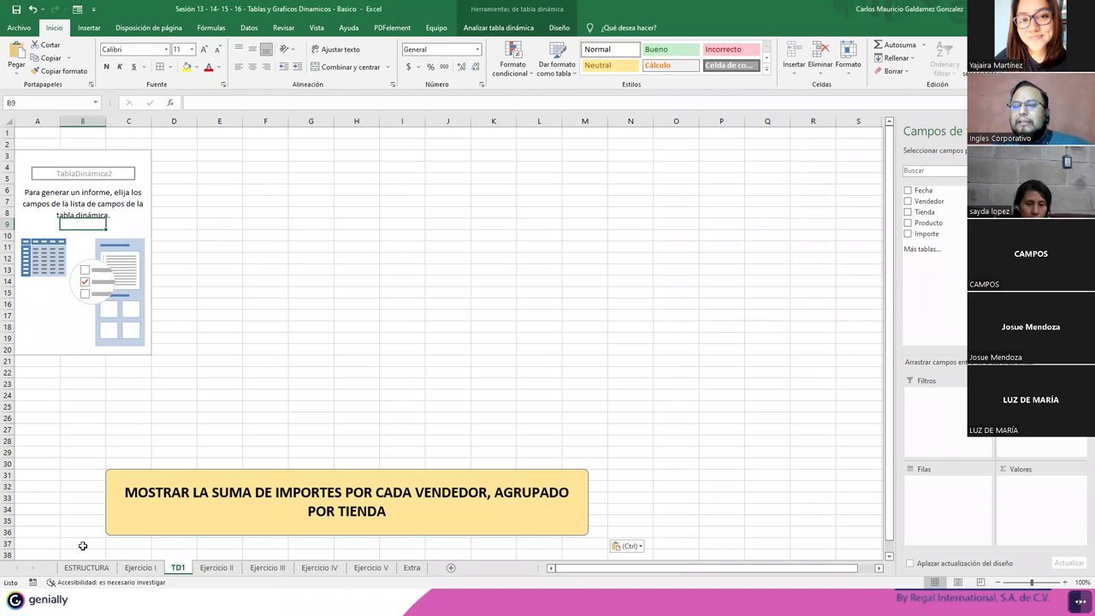
pyautogui.moveTo(125, 492)
pyautogui.mouseDown()
pyautogui.moveTo(375, 487)
pyautogui.moveTo(393, 513)
pyautogui.moveTo(426, 494)
pyautogui.moveTo(536, 494)
pyautogui.moveTo(359, 513)
pyautogui.moveTo(381, 512)
pyautogui.mouseUp()
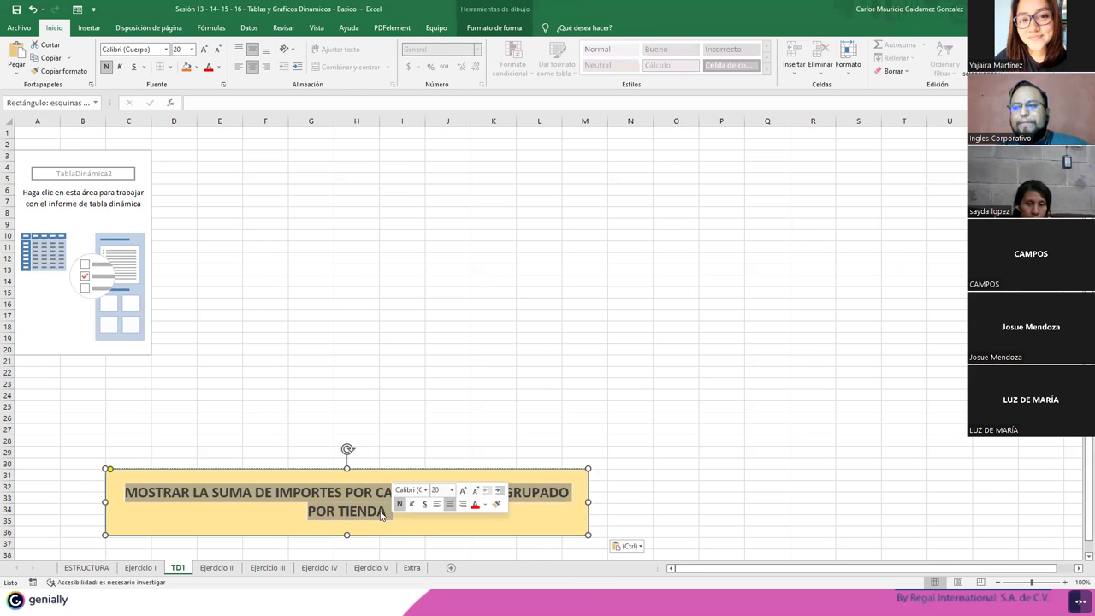
pyautogui.click(22, 324)
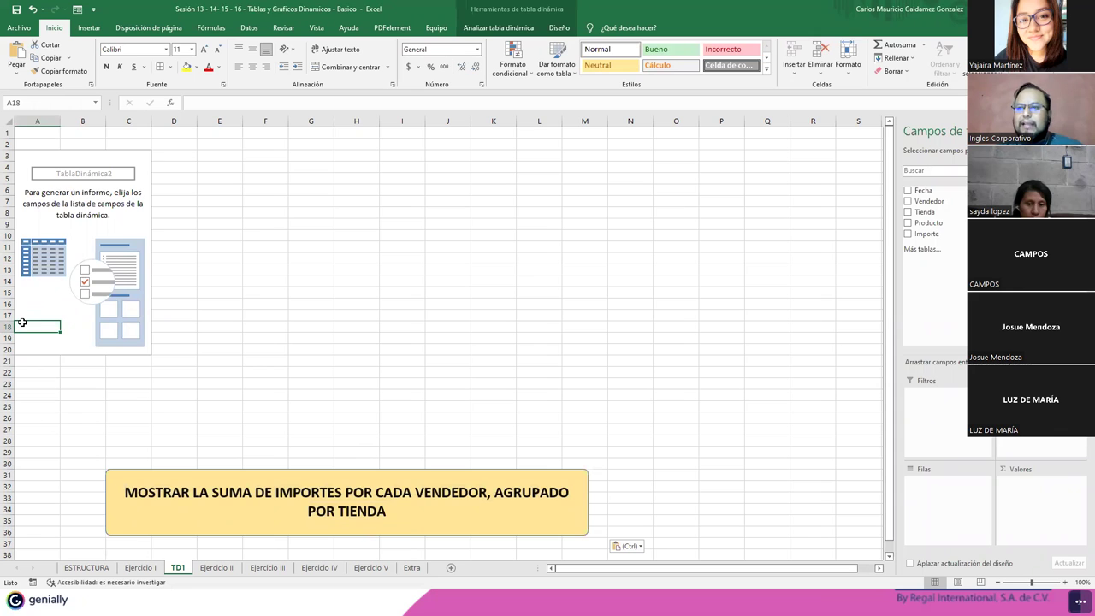
pyautogui.click(140, 567)
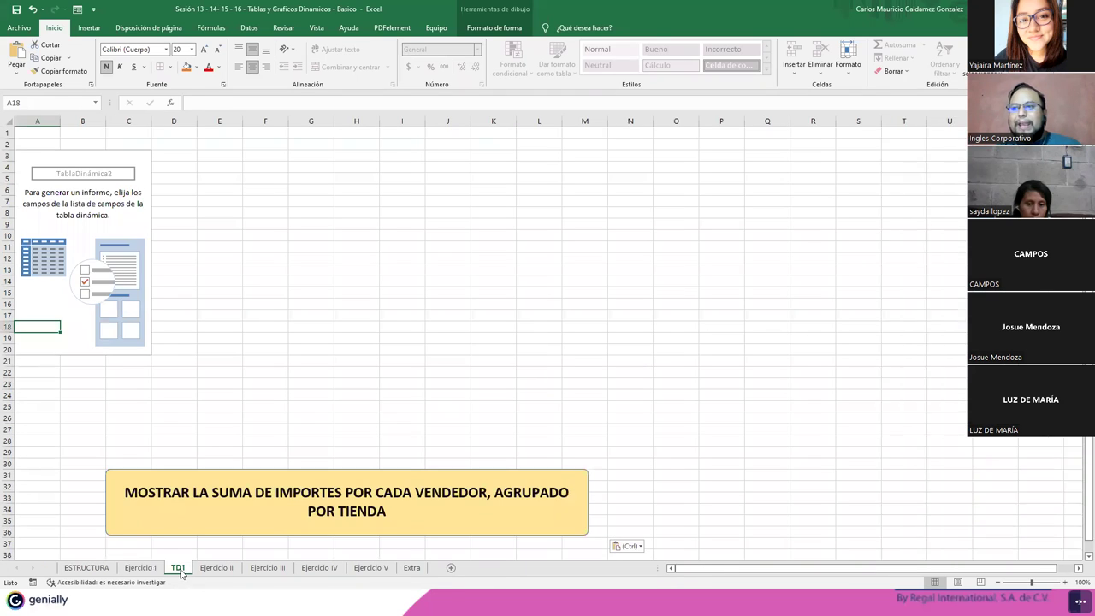
pyautogui.click(180, 569)
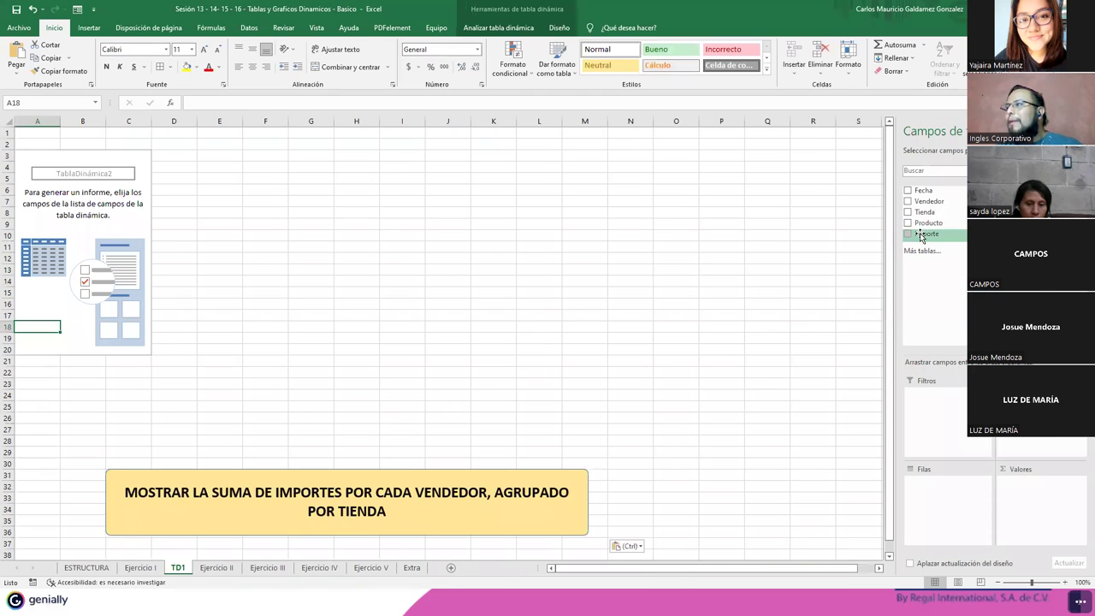
# Lay out the TD1 pivot table with Vendedor as columns, Tienda as rows and the sum of Importe as values
pyautogui.moveTo(929, 202); pyautogui.dragTo(930, 492)
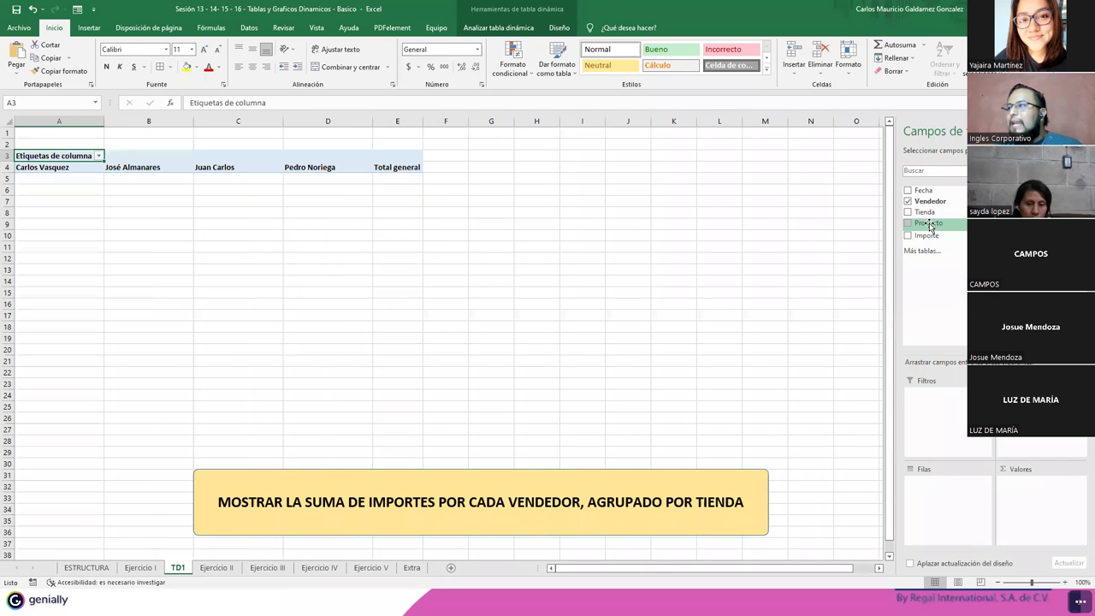
pyautogui.moveTo(924, 213); pyautogui.dragTo(925, 489)
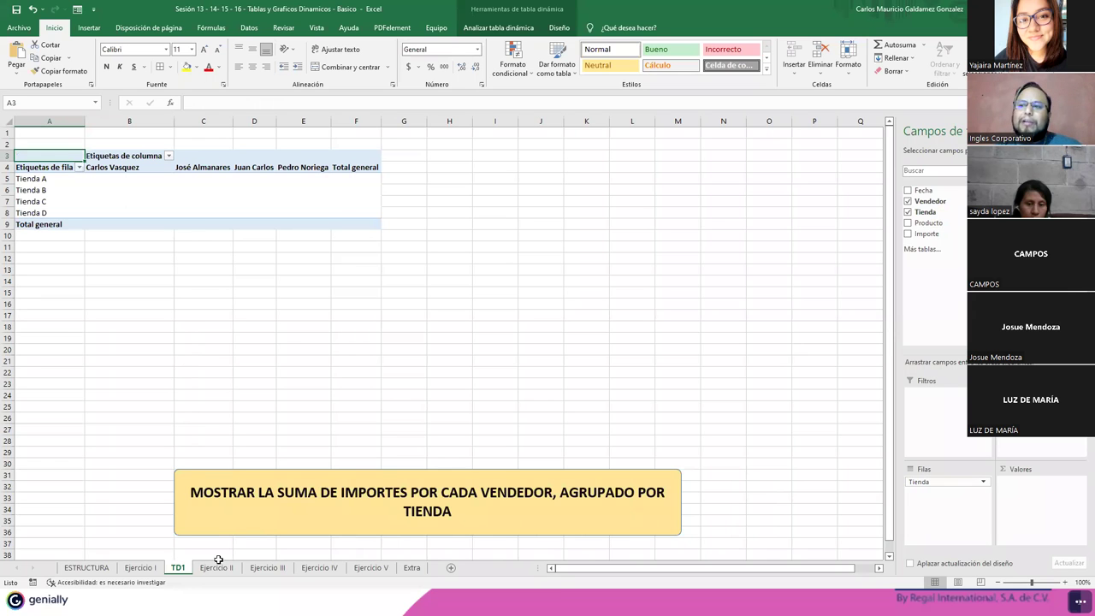
pyautogui.click(140, 568)
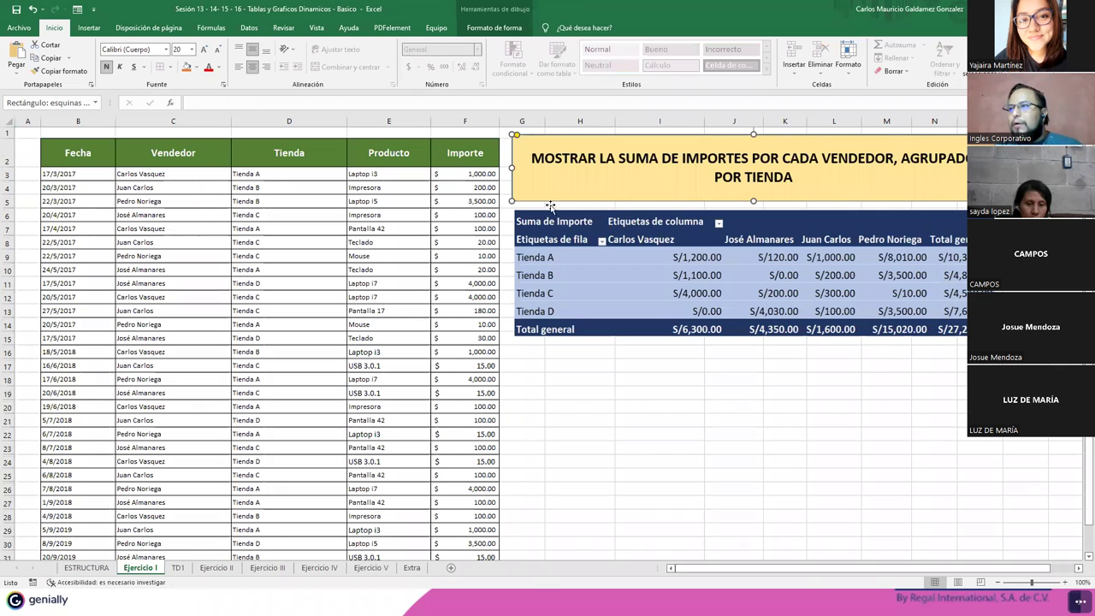
pyautogui.click(466, 153)
pyautogui.moveTo(465, 153); pyautogui.dragTo(466, 159)
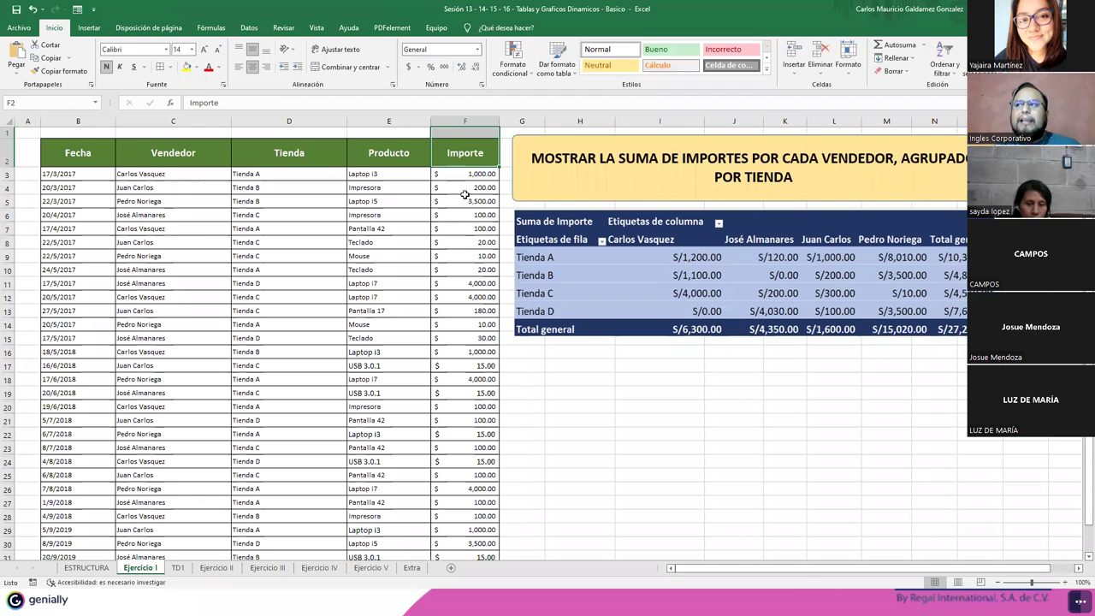
pyautogui.click(178, 568)
pyautogui.moveTo(941, 235); pyautogui.dragTo(1024, 496)
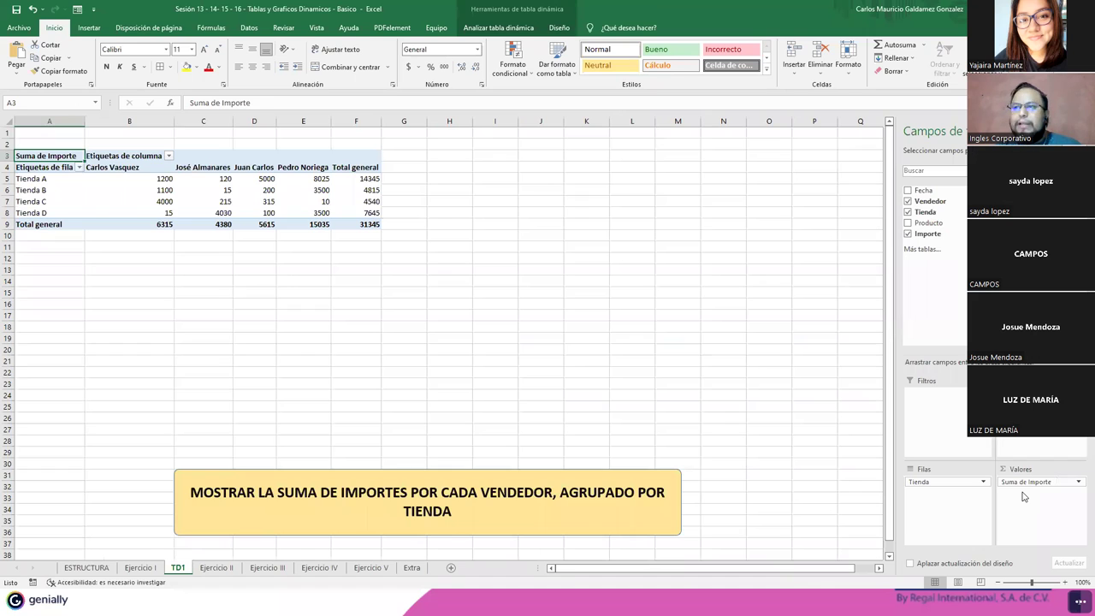
# Apply the dollar accounting format to the pivot table's store amounts and grand totals in B5:F9
pyautogui.moveTo(150, 179); pyautogui.dragTo(351, 213)
pyautogui.click(409, 67)
pyautogui.moveTo(144, 224); pyautogui.dragTo(367, 224)
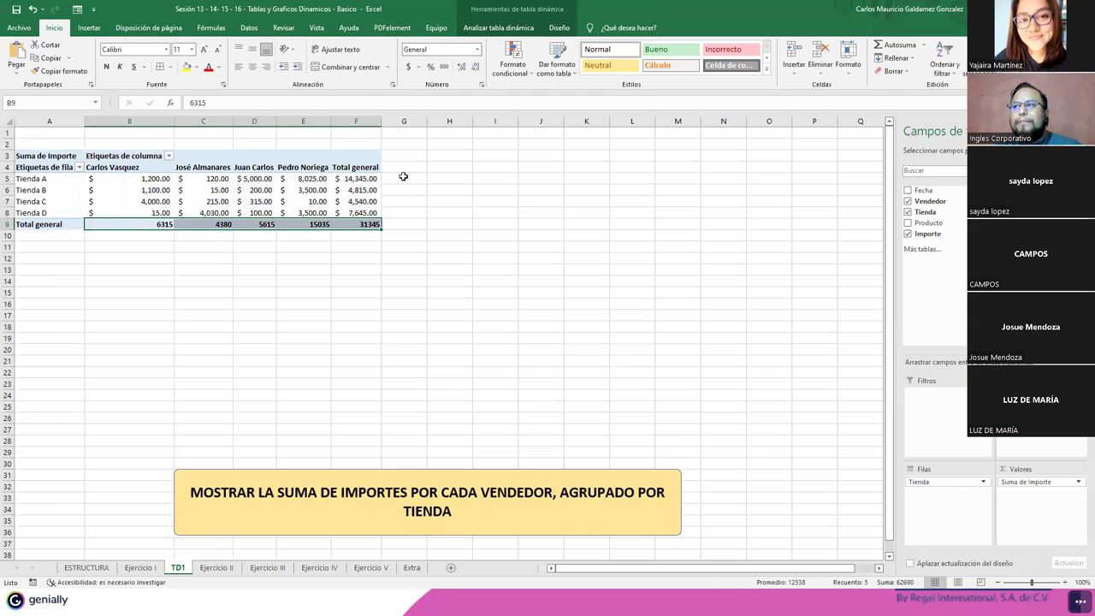
pyautogui.click(409, 67)
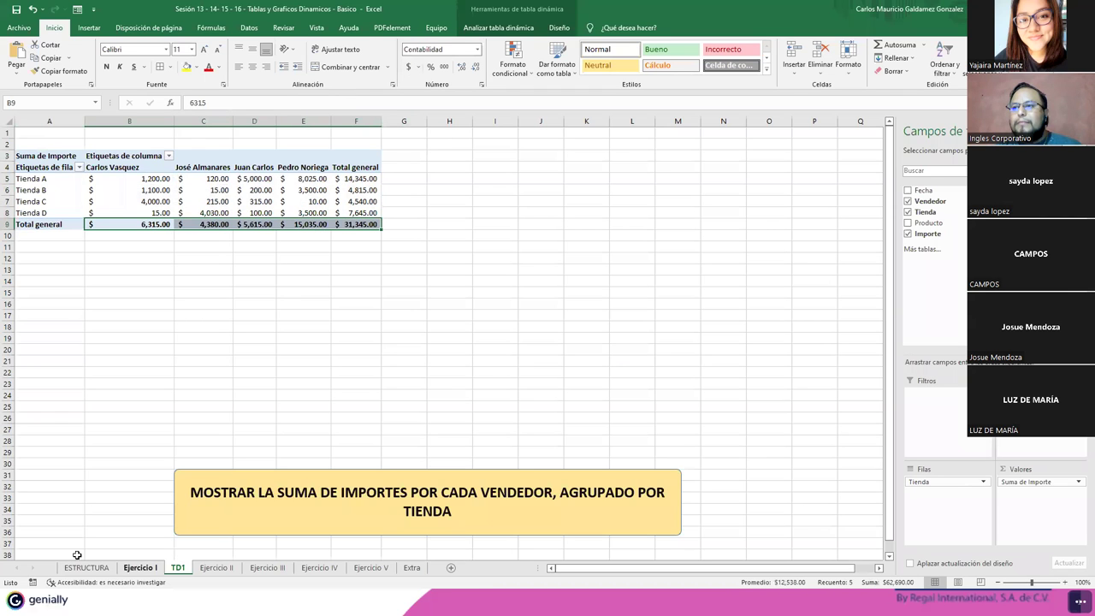
# Compare the TD1 pivot amounts with Ejercicio I's example pivot table and source rows, checking the third vendor's Tienda A amount
pyautogui.click(140, 567)
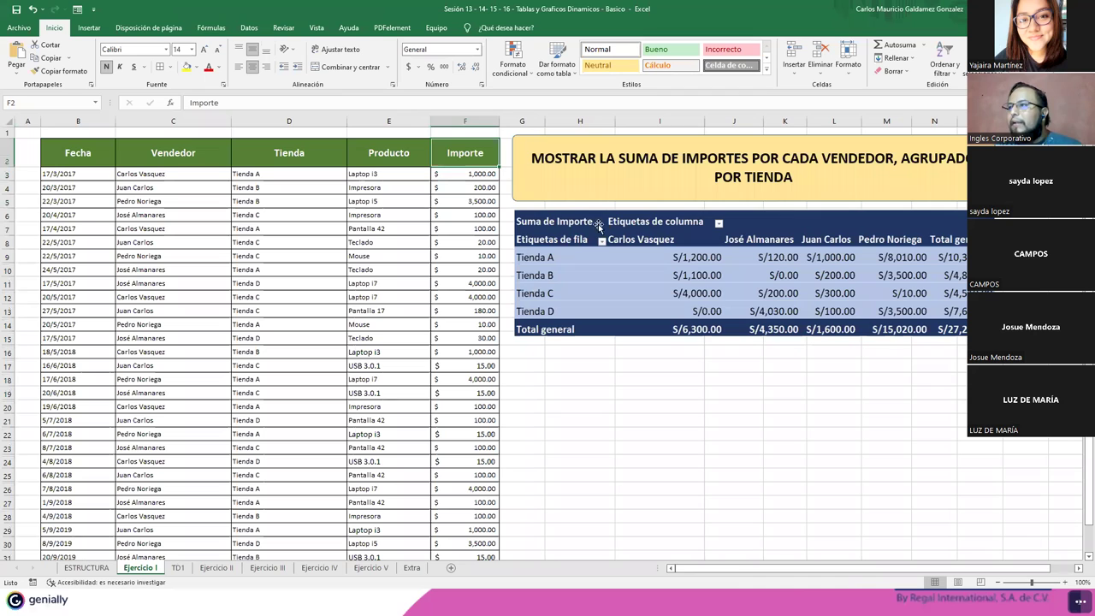
pyautogui.click(178, 568)
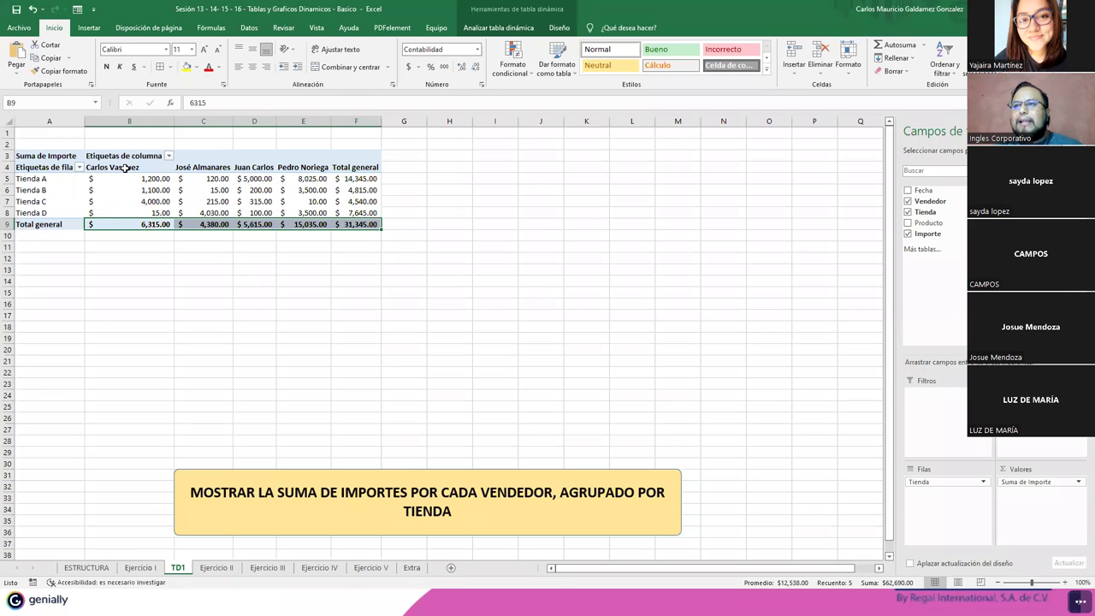
pyautogui.click(253, 167)
pyautogui.click(140, 567)
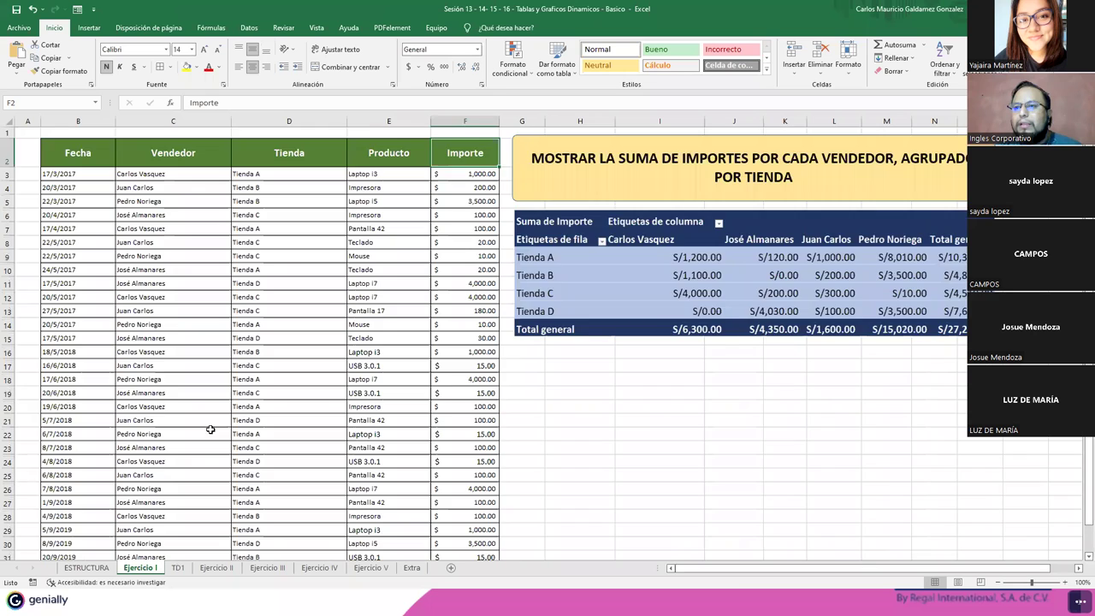
pyautogui.scroll(-5, 256, 411)
pyautogui.scroll(3, 142, 369)
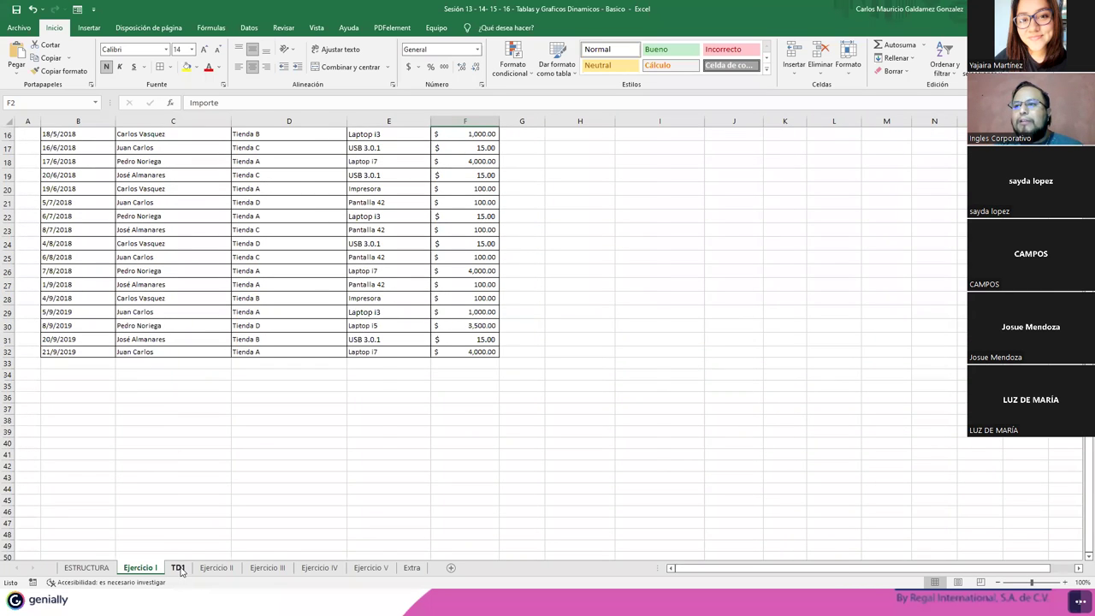
pyautogui.click(177, 567)
pyautogui.click(254, 180)
pyautogui.click(139, 567)
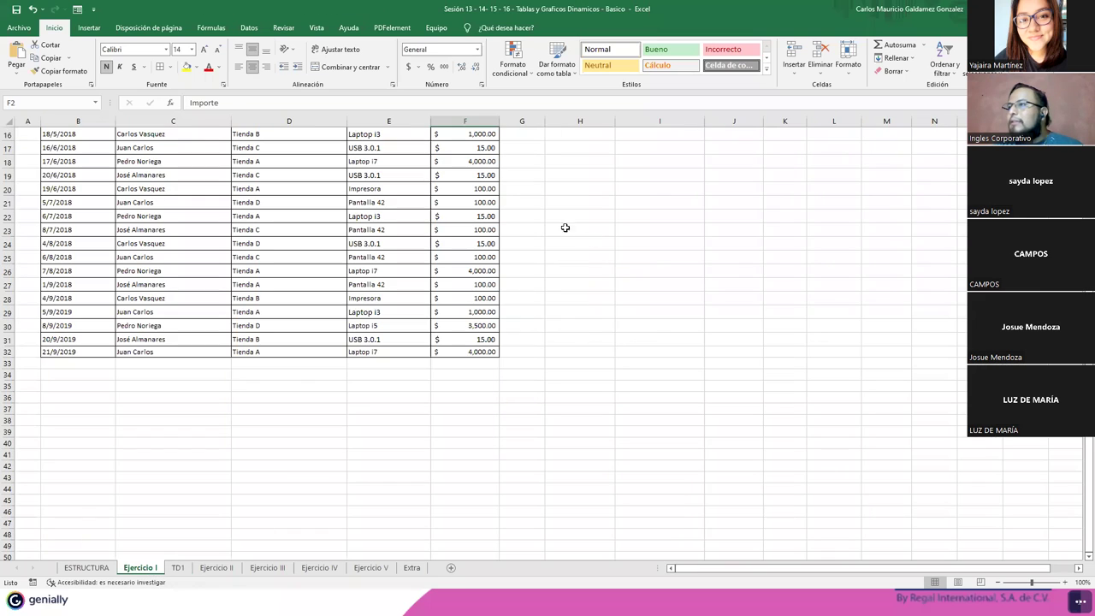
pyautogui.scroll(5, 520, 472)
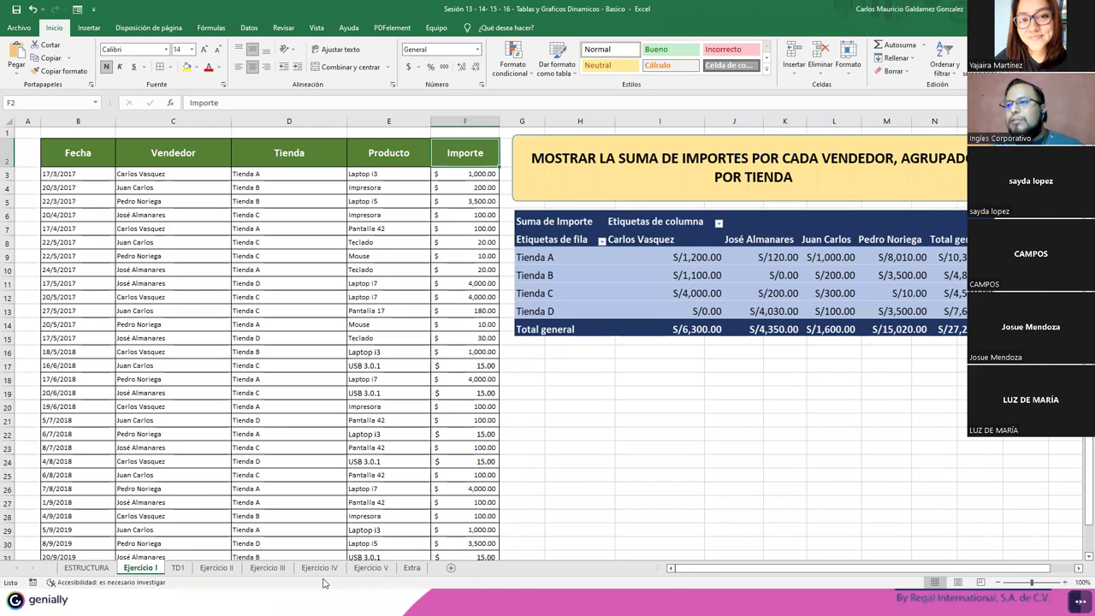
# Recheck the third vendor's total and Tienda C amounts on TD1 against the Ejercicio I example
pyautogui.click(179, 568)
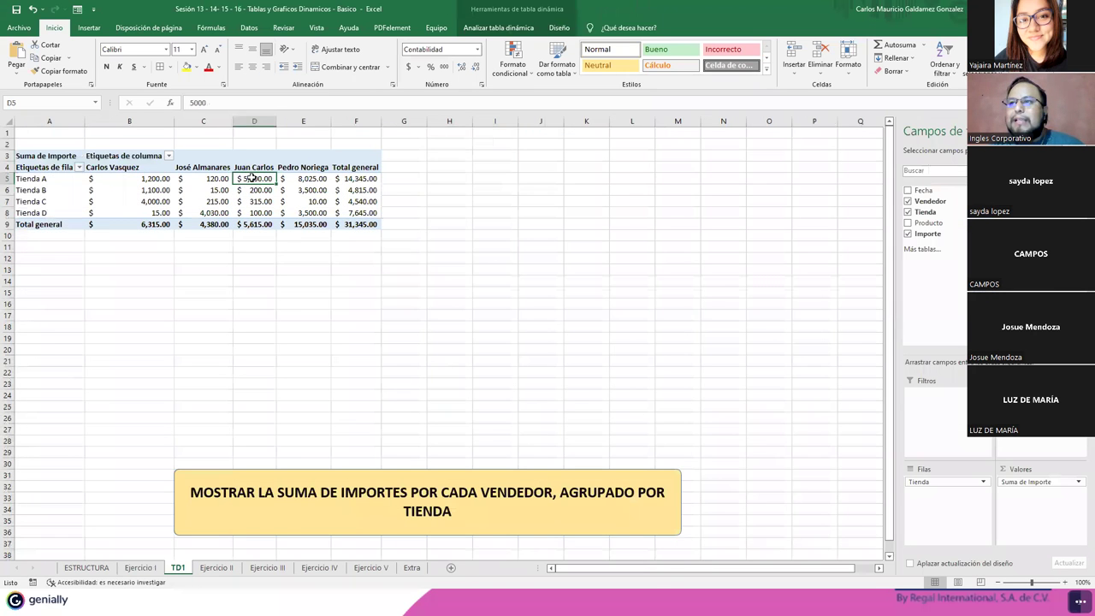
pyautogui.click(140, 569)
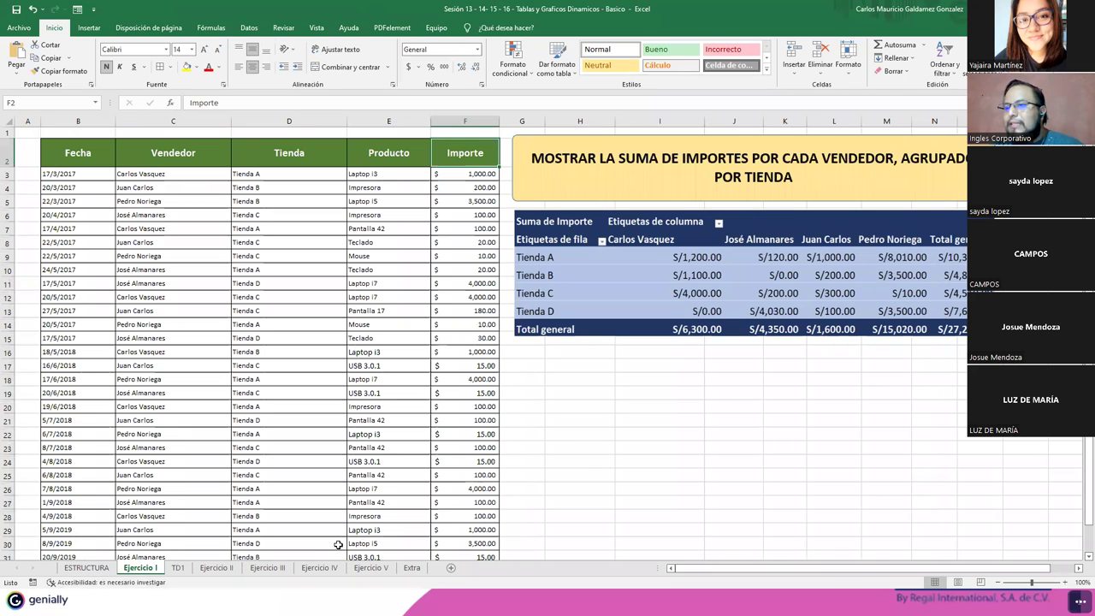
pyautogui.click(177, 568)
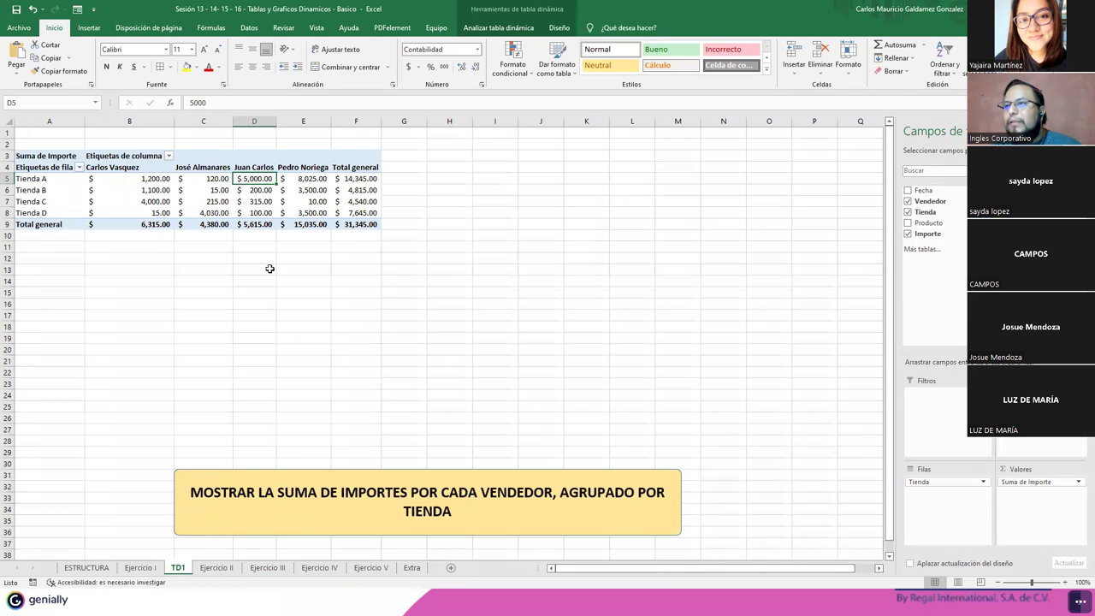
pyautogui.click(245, 226)
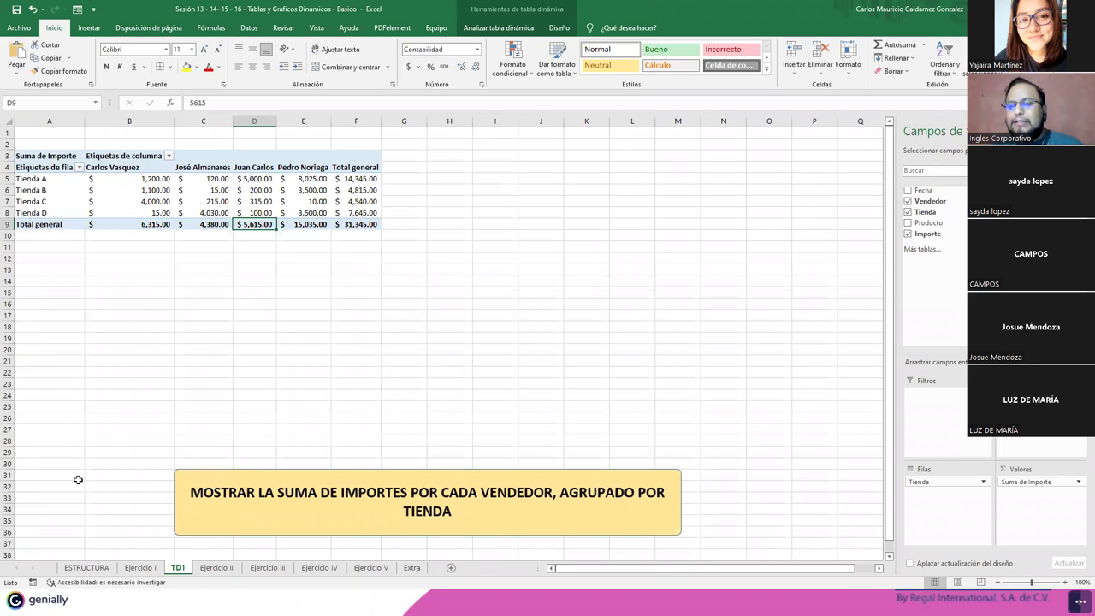
pyautogui.click(140, 568)
pyautogui.click(177, 568)
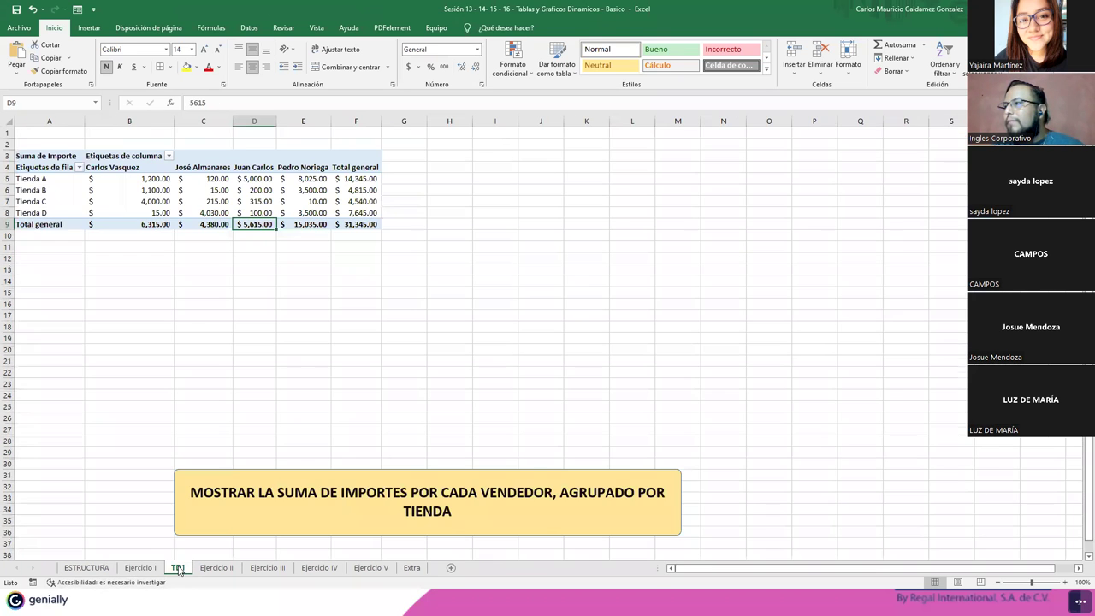
pyautogui.click(256, 198)
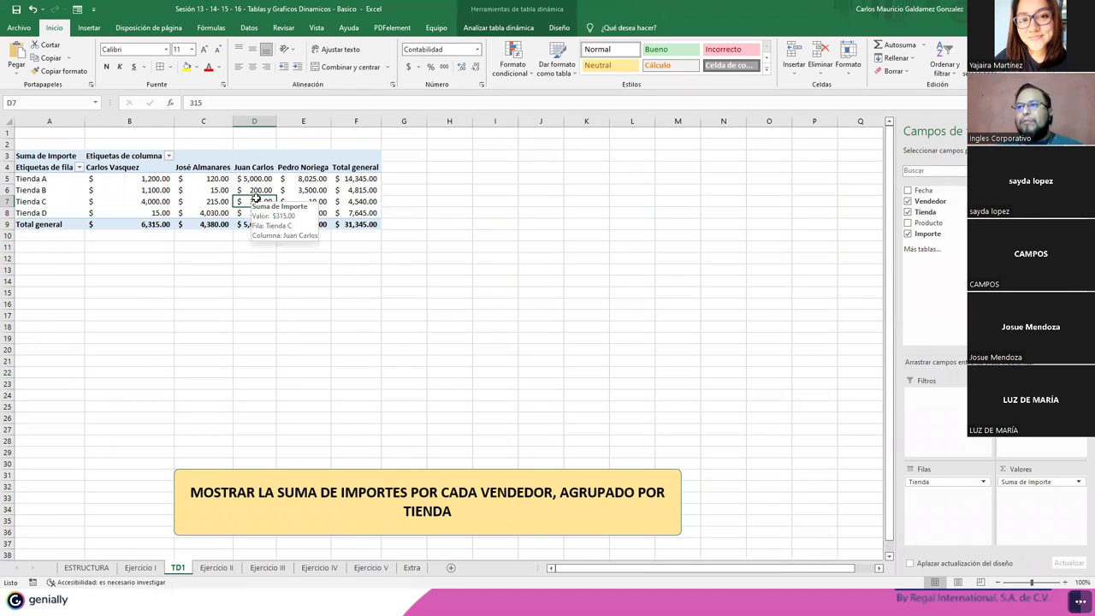
pyautogui.click(281, 247)
pyautogui.click(210, 201)
pyautogui.keyDown('ctrl'); pyautogui.scroll(3, 242, 232); pyautogui.keyUp('ctrl')
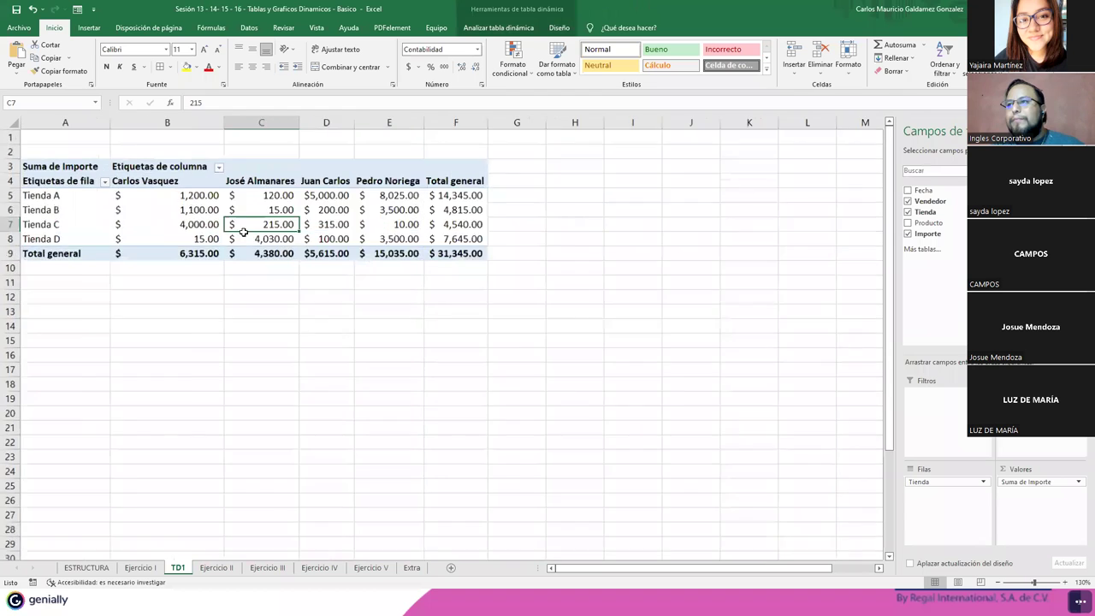
pyautogui.keyDown('ctrl'); pyautogui.scroll(3, 243, 233); pyautogui.keyUp('ctrl')
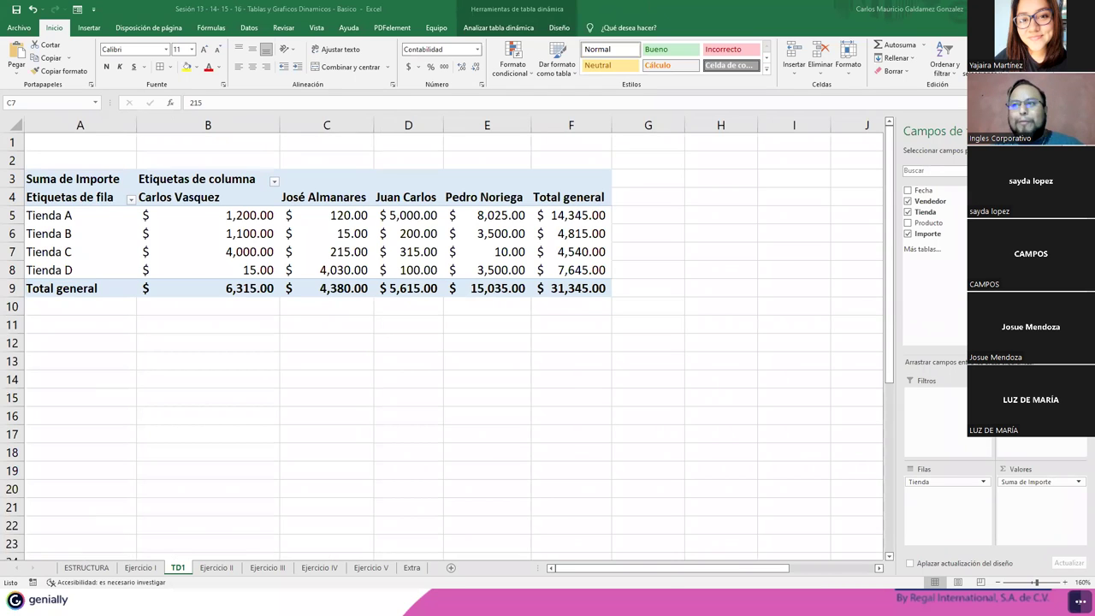
# Examine each vendor's amounts by store in the TD1 pivot table, and return to the Ejercicio I sheet
pyautogui.click(224, 216)
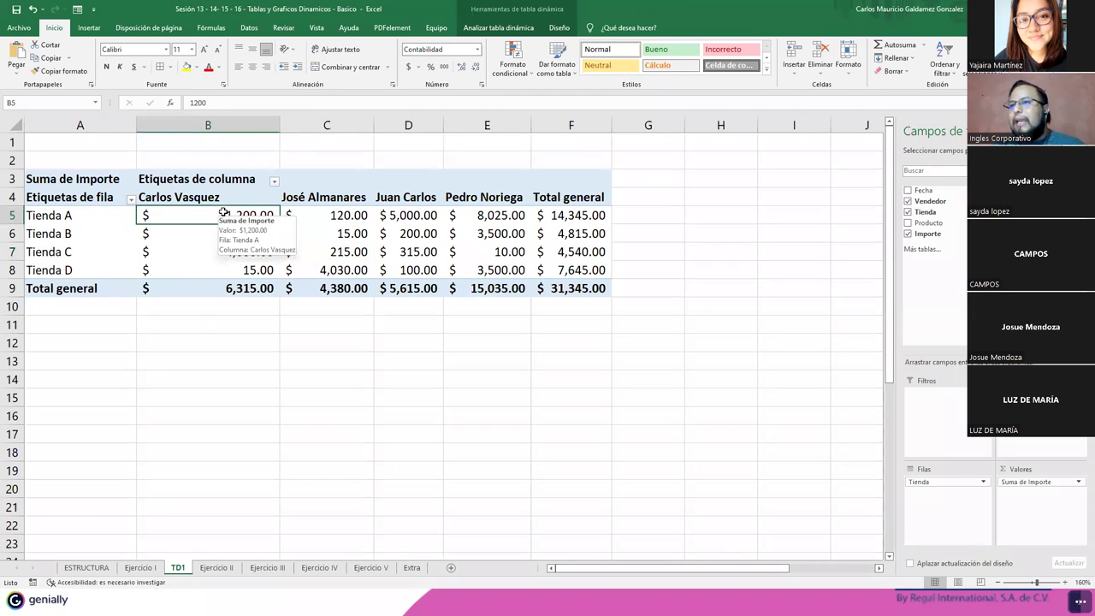
pyautogui.moveTo(203, 218)
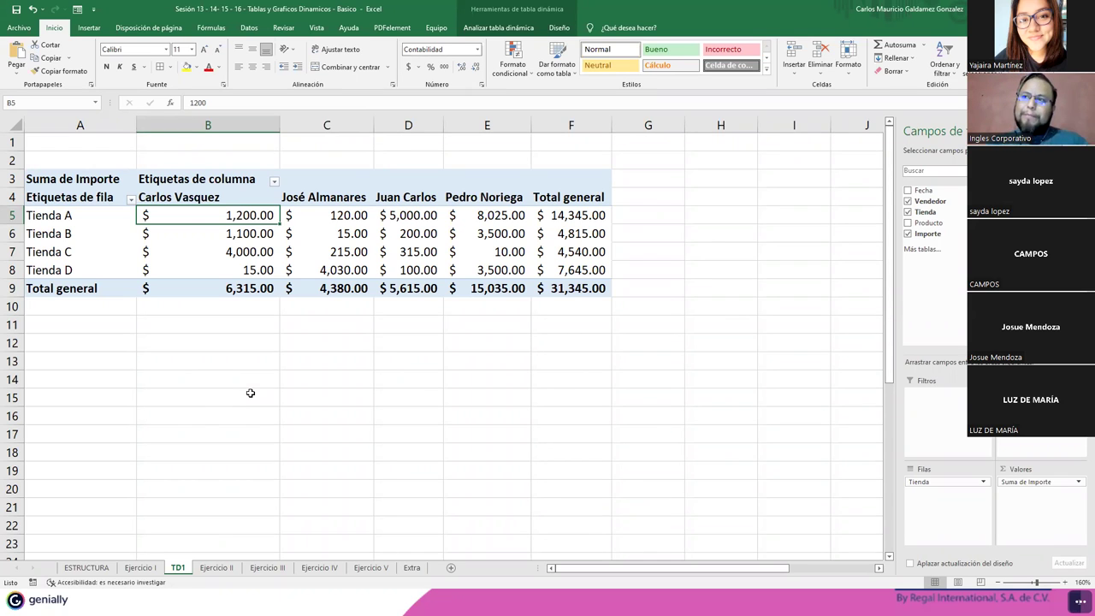
pyautogui.click(185, 199)
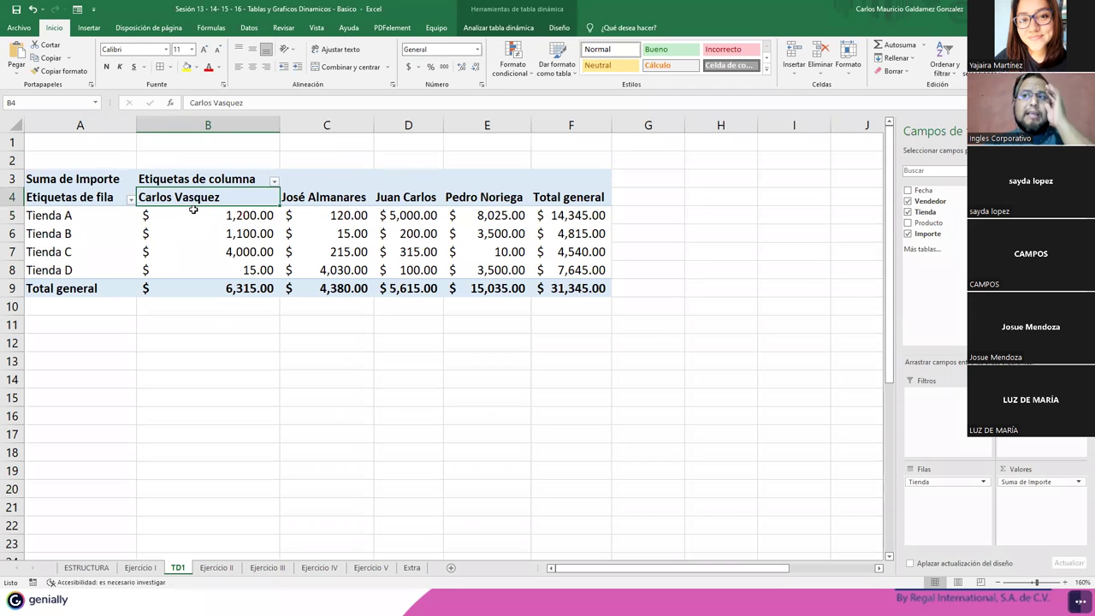
pyautogui.moveTo(89, 216); pyautogui.dragTo(78, 270)
pyautogui.click(81, 249)
pyautogui.click(306, 199)
pyautogui.click(310, 215)
pyautogui.click(311, 235)
pyautogui.click(316, 253)
pyautogui.click(323, 270)
pyautogui.click(395, 199)
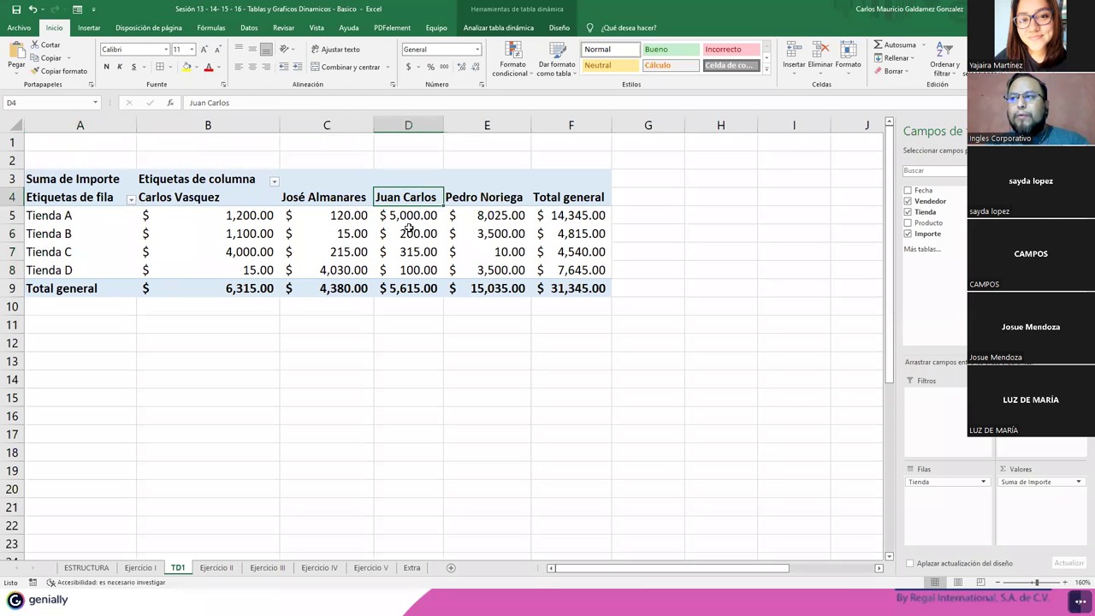
pyautogui.click(465, 202)
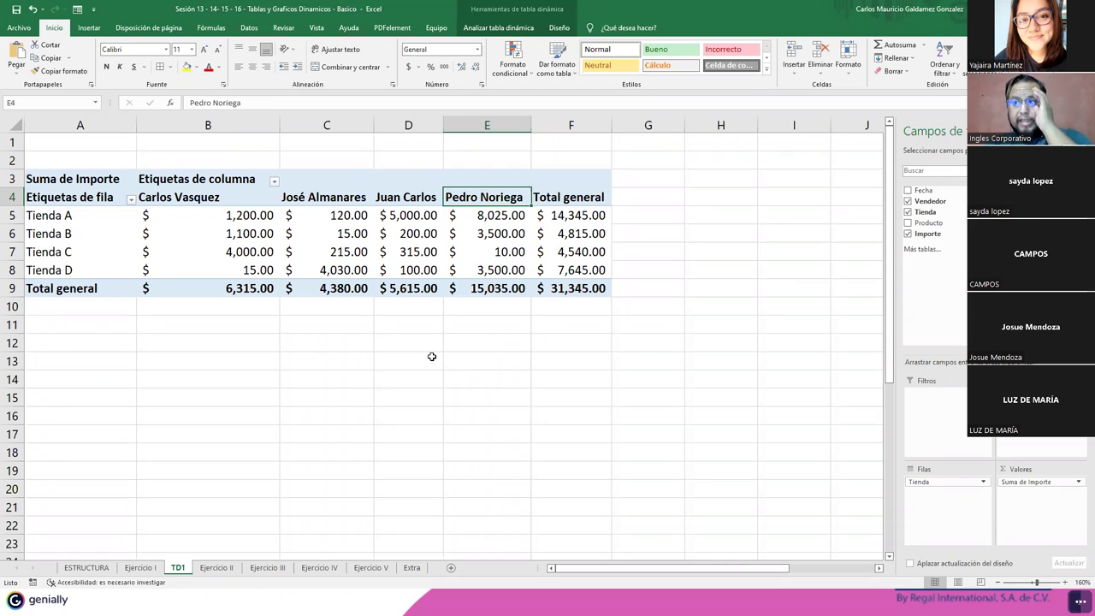
pyautogui.click(194, 216)
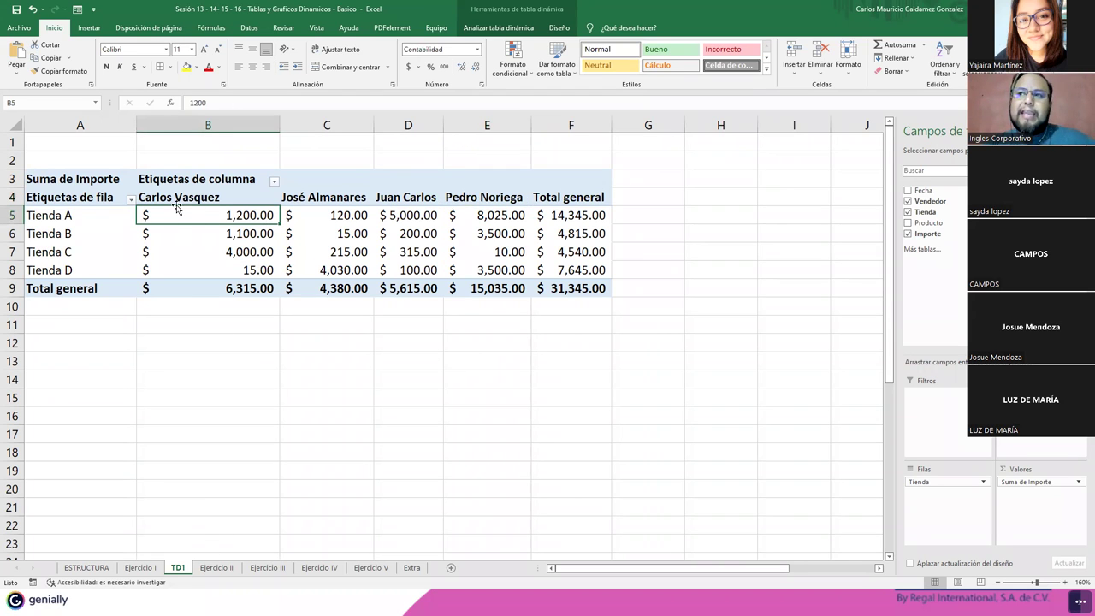
pyautogui.click(140, 567)
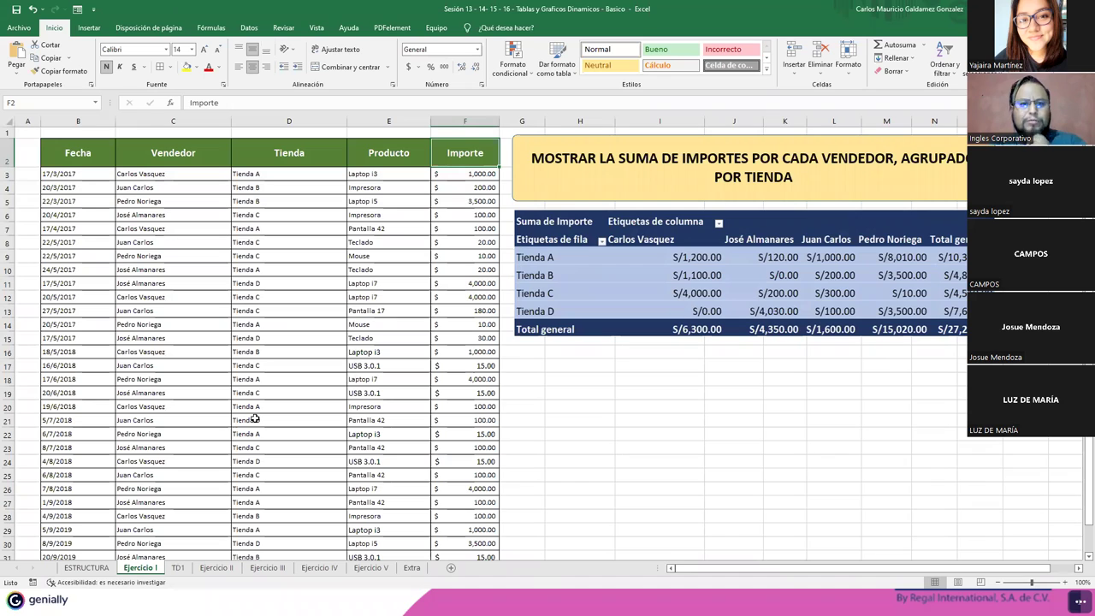
# Convert the sales data in B2:F32 on Ejercicio I into a table with its header row
pyautogui.click(314, 403)
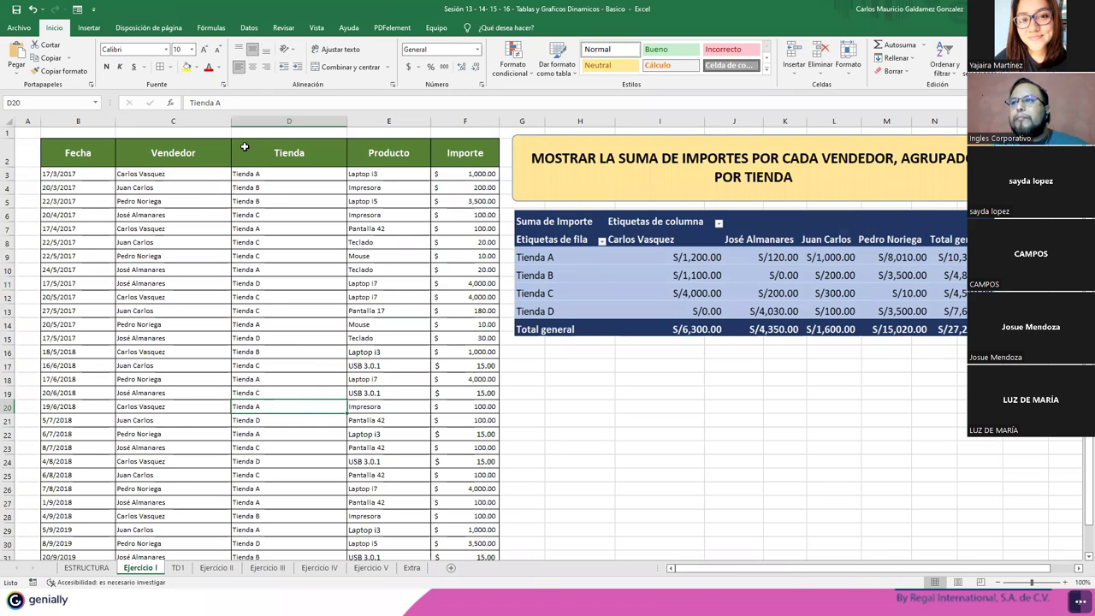
pyautogui.click(242, 147)
pyautogui.click(88, 27)
pyautogui.click(107, 60)
pyautogui.click(401, 279)
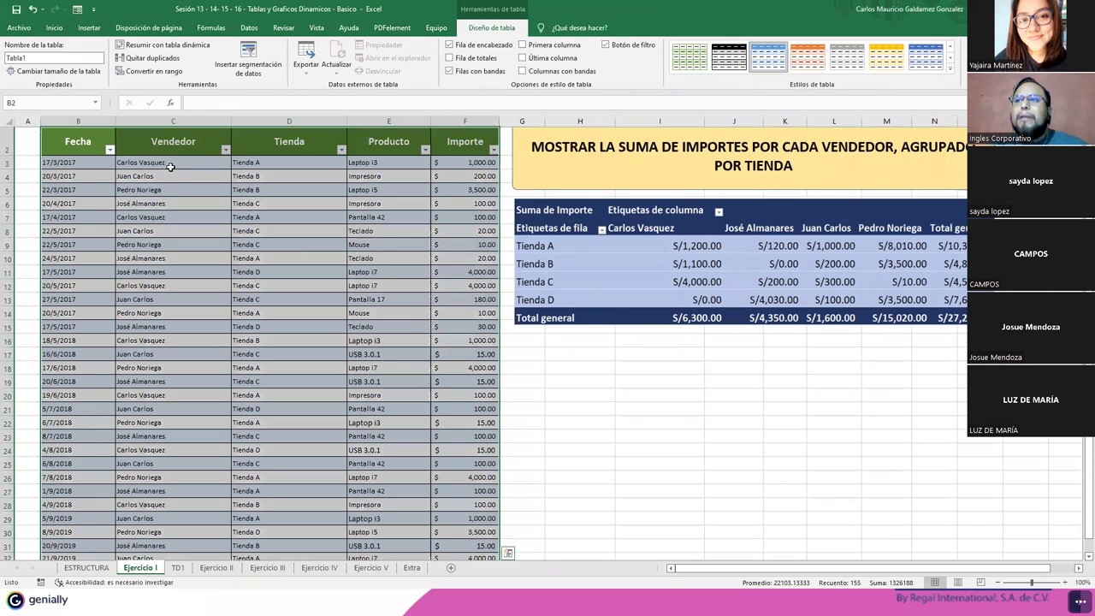
# Filter the table's Vendedor column to show only the first vendor in the list
pyautogui.click(225, 149)
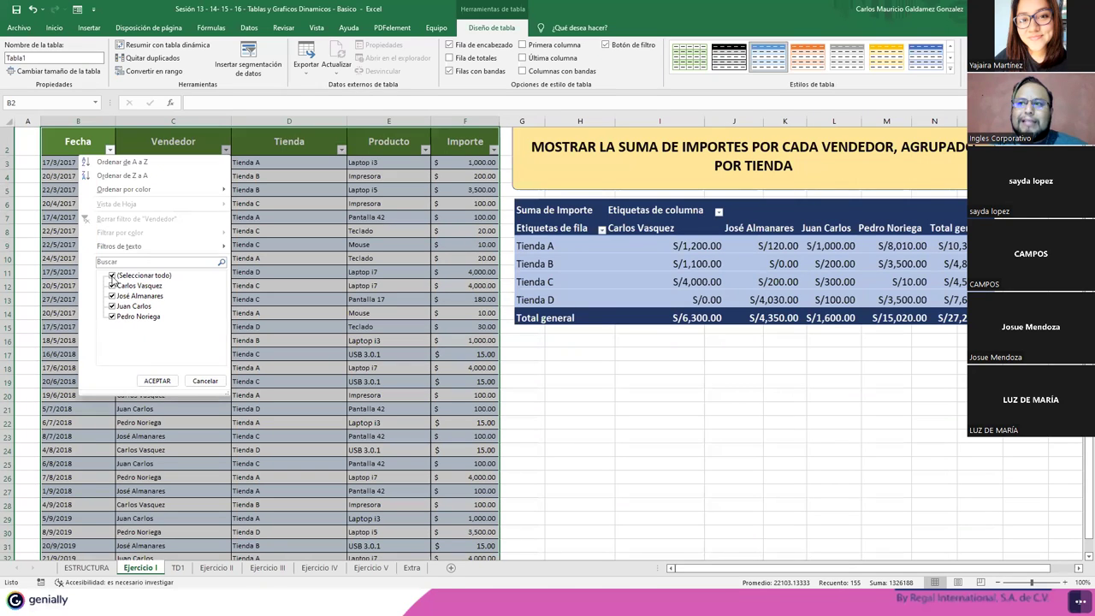
pyautogui.click(111, 276)
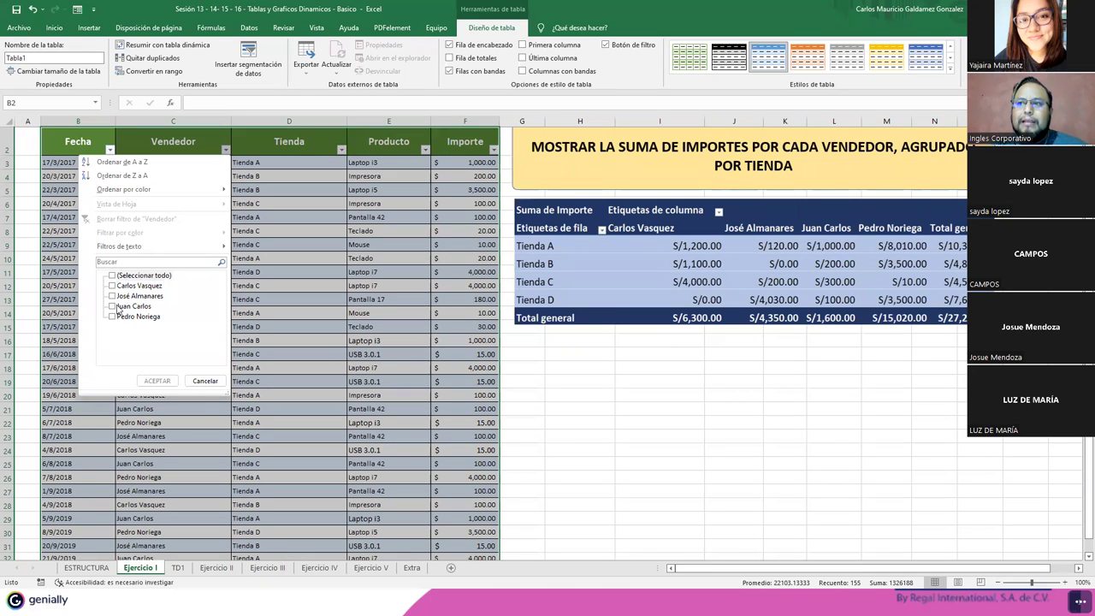
pyautogui.click(112, 287)
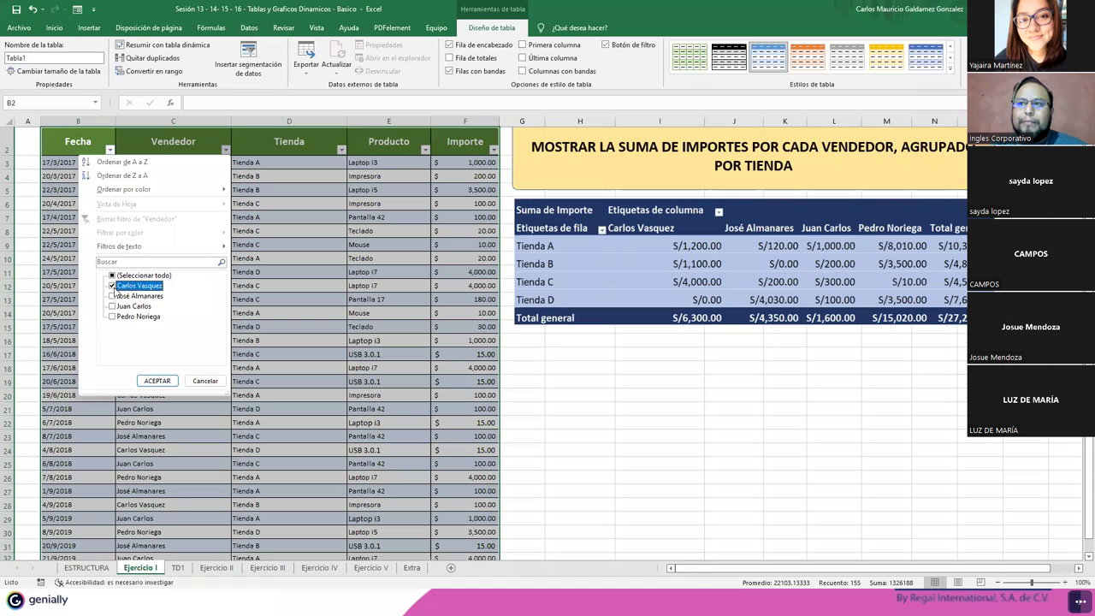
pyautogui.click(157, 381)
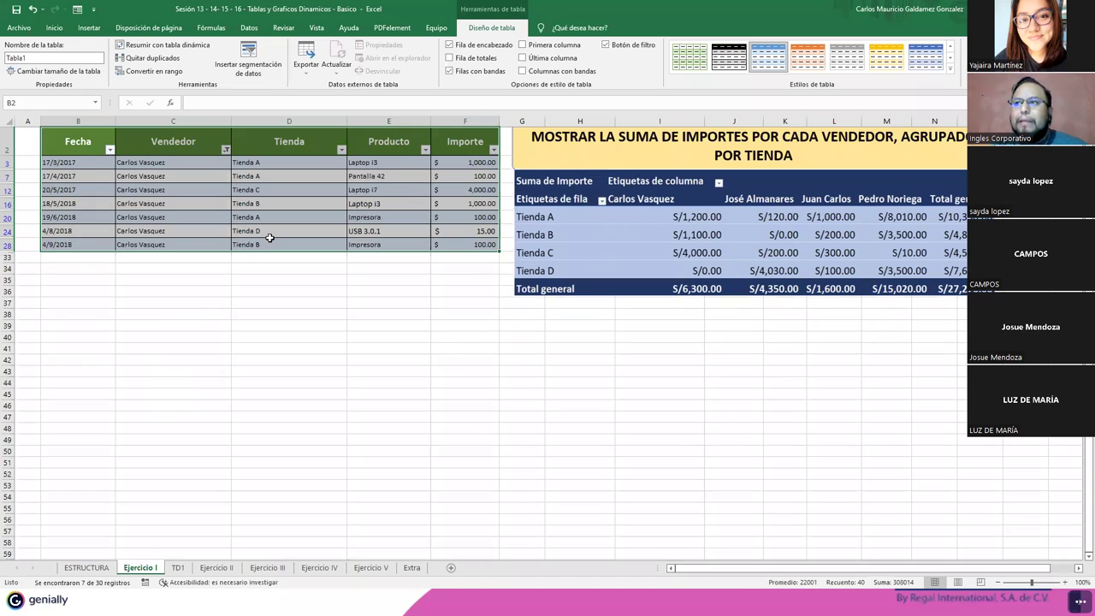
# Filter the Tienda column to Tienda A and check the sum of the visible Importe amounts
pyautogui.click(341, 151)
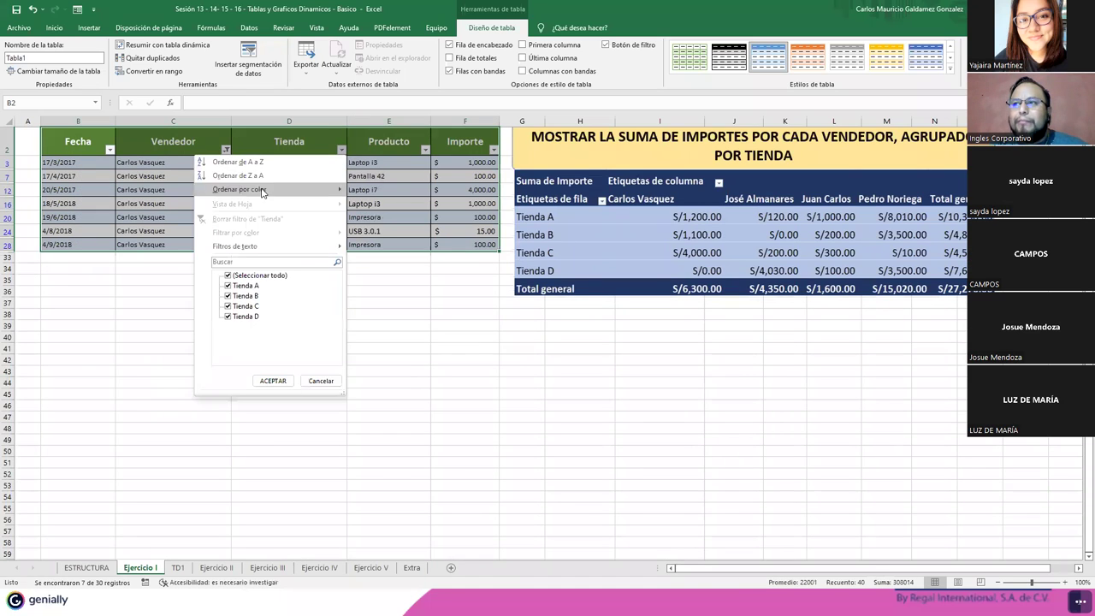
pyautogui.click(228, 275)
pyautogui.click(227, 286)
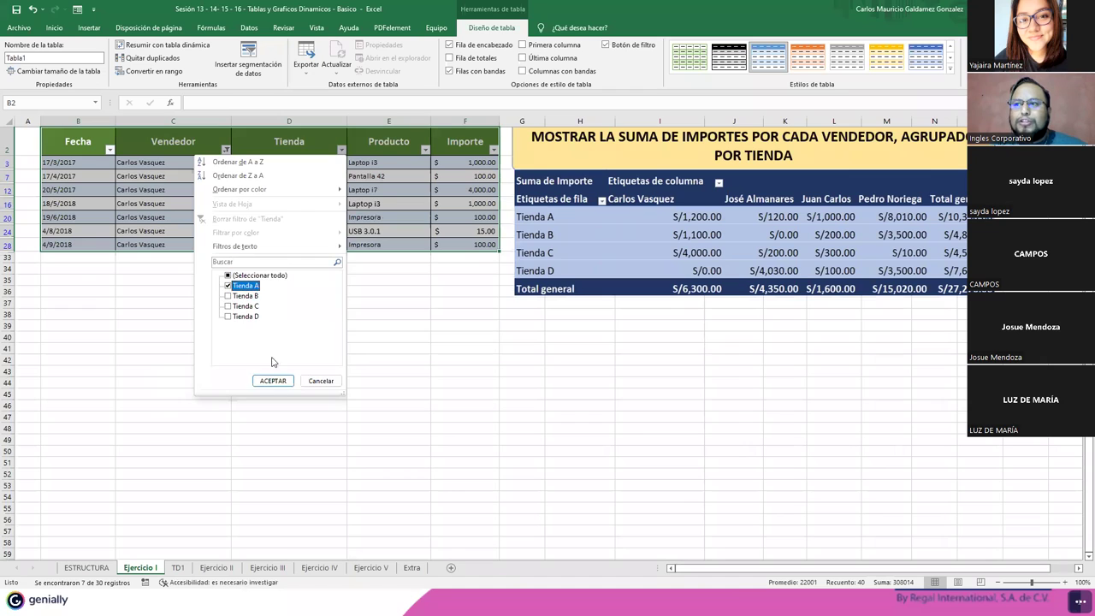
pyautogui.click(273, 381)
pyautogui.moveTo(460, 161); pyautogui.dragTo(456, 190)
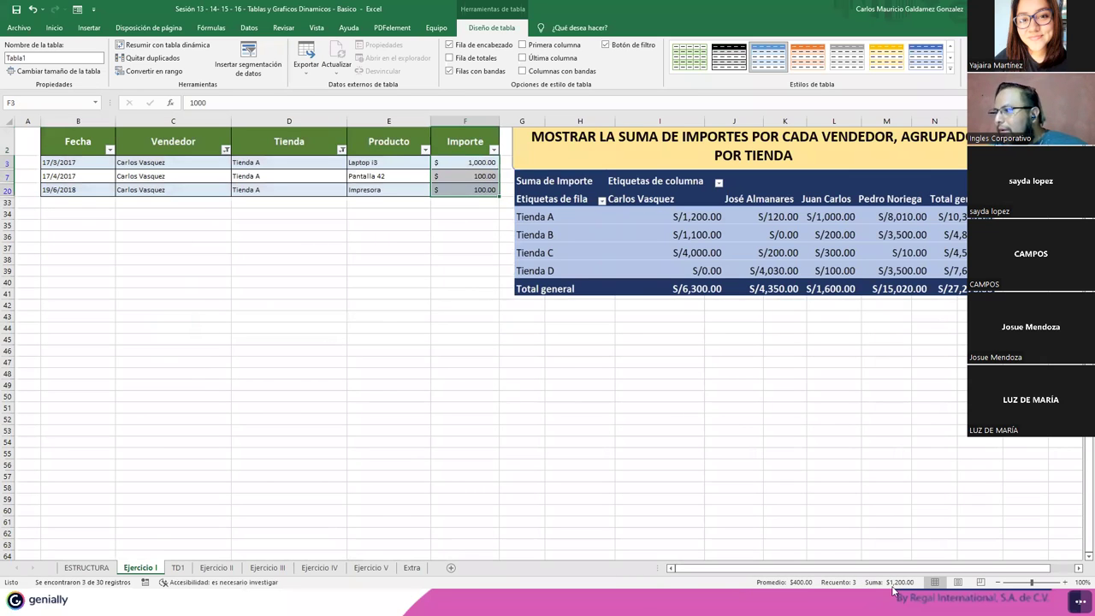
# Examine the Tienda A row in the TD1 pivot table, focusing on the third vendor's amount
pyautogui.click(176, 568)
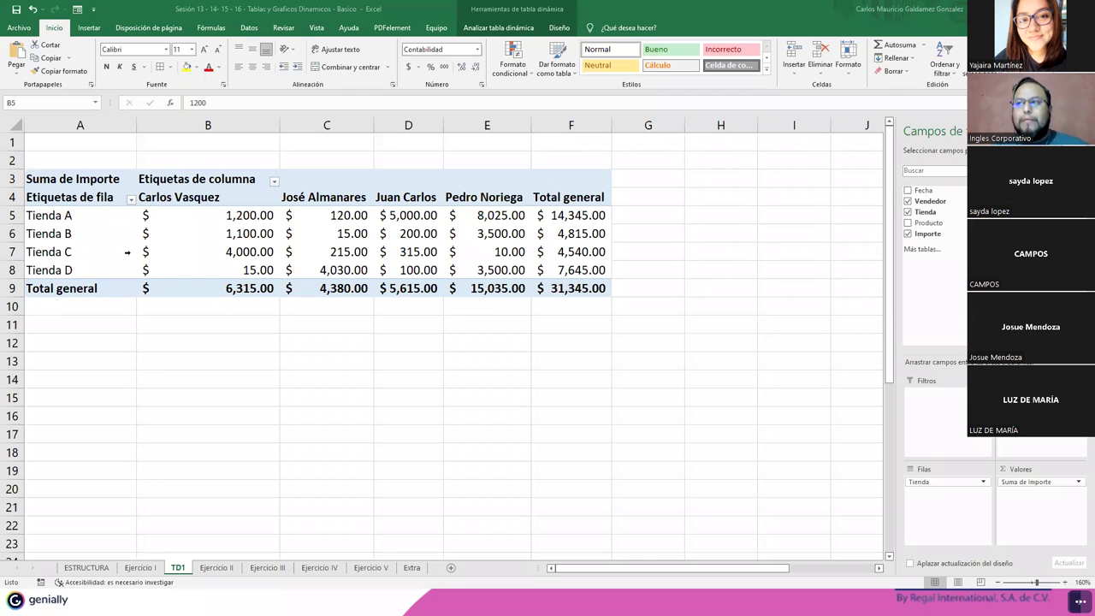
pyautogui.click(403, 216)
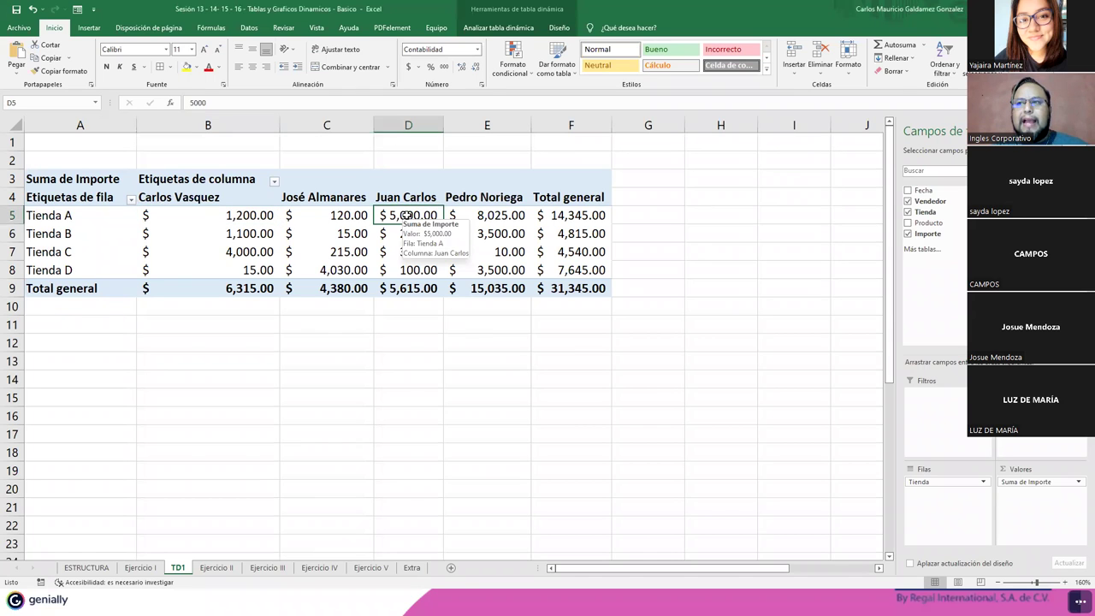
pyautogui.click(13, 216)
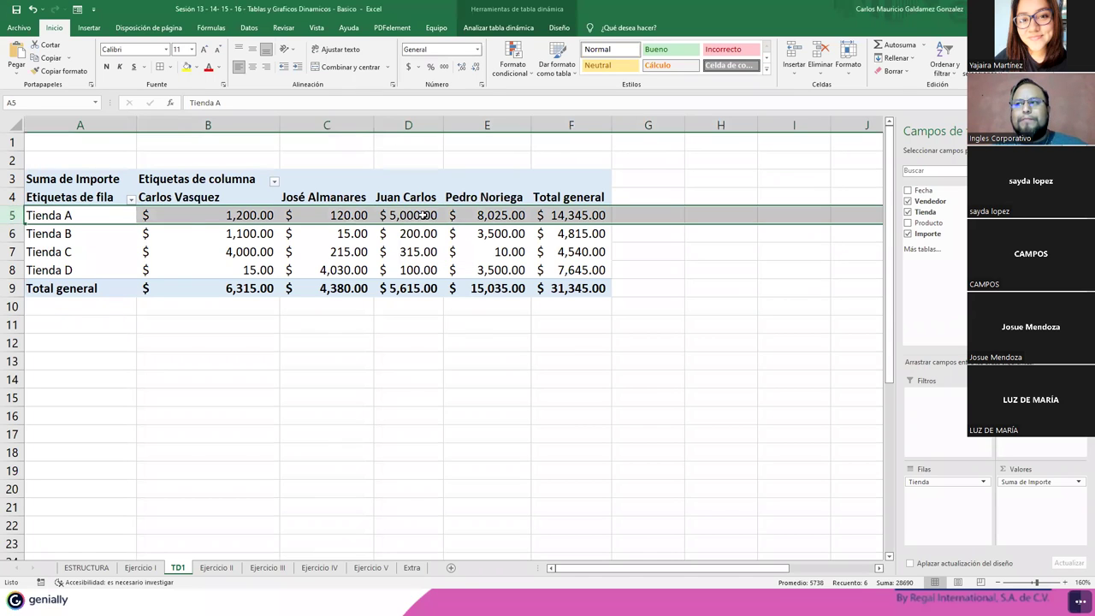
pyautogui.click(423, 216)
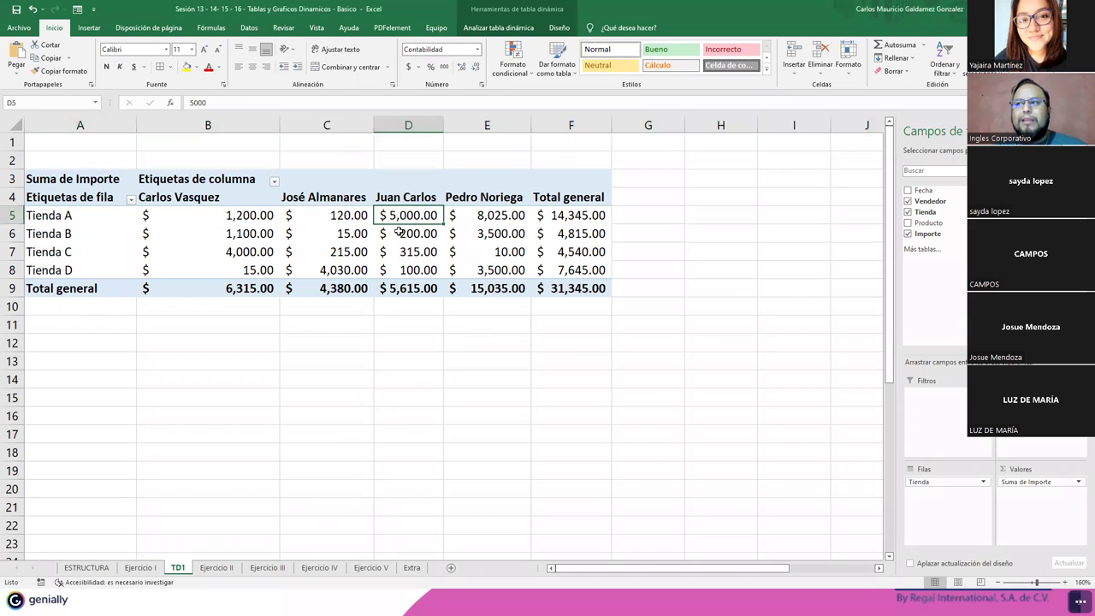
# Switch the Vendedor filter on Ejercicio I to the third vendor and check the sum of the Tienda A amounts
pyautogui.click(155, 568)
pyautogui.click(225, 150)
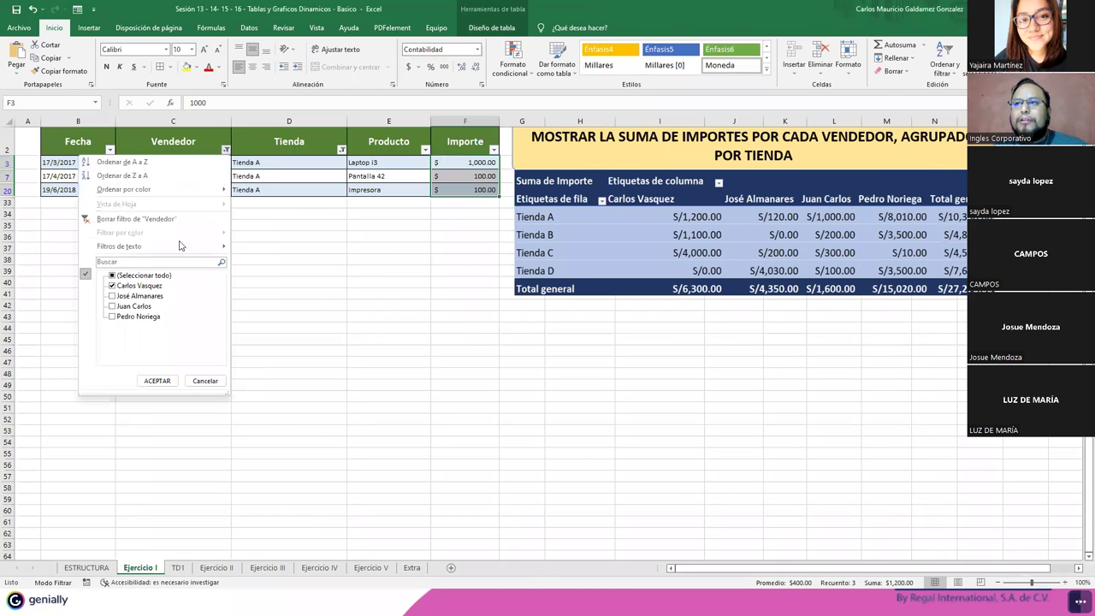
pyautogui.click(112, 306)
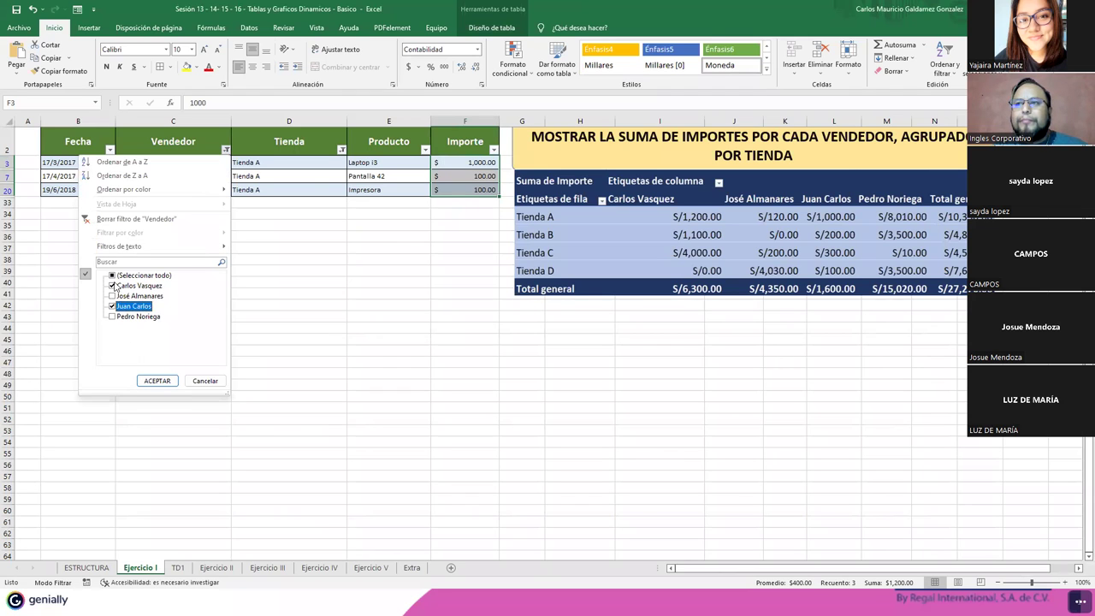
pyautogui.click(113, 285)
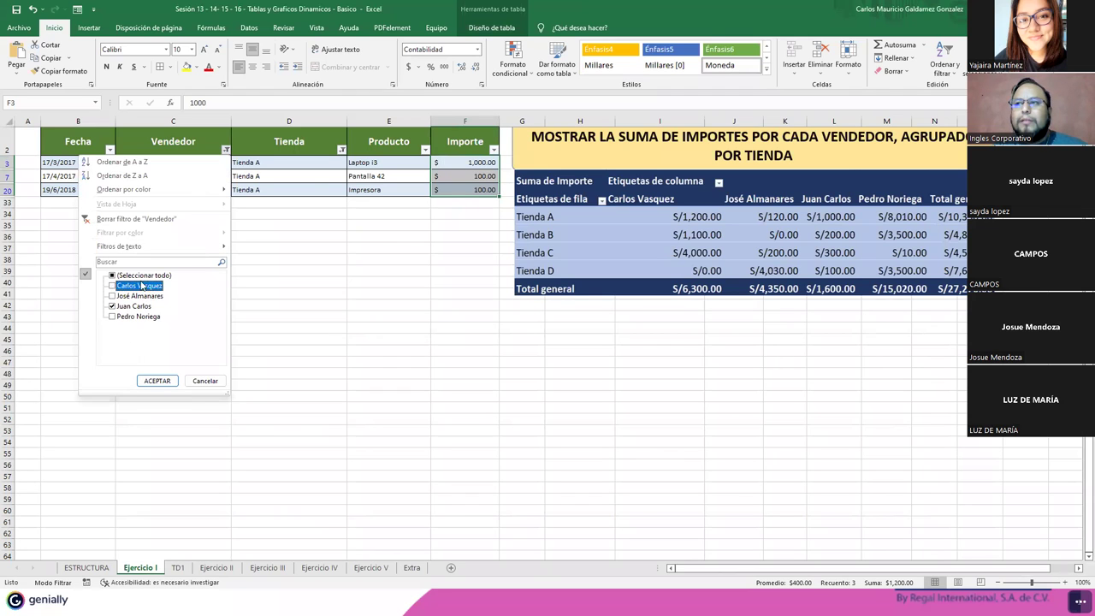
pyautogui.click(156, 381)
pyautogui.click(476, 164)
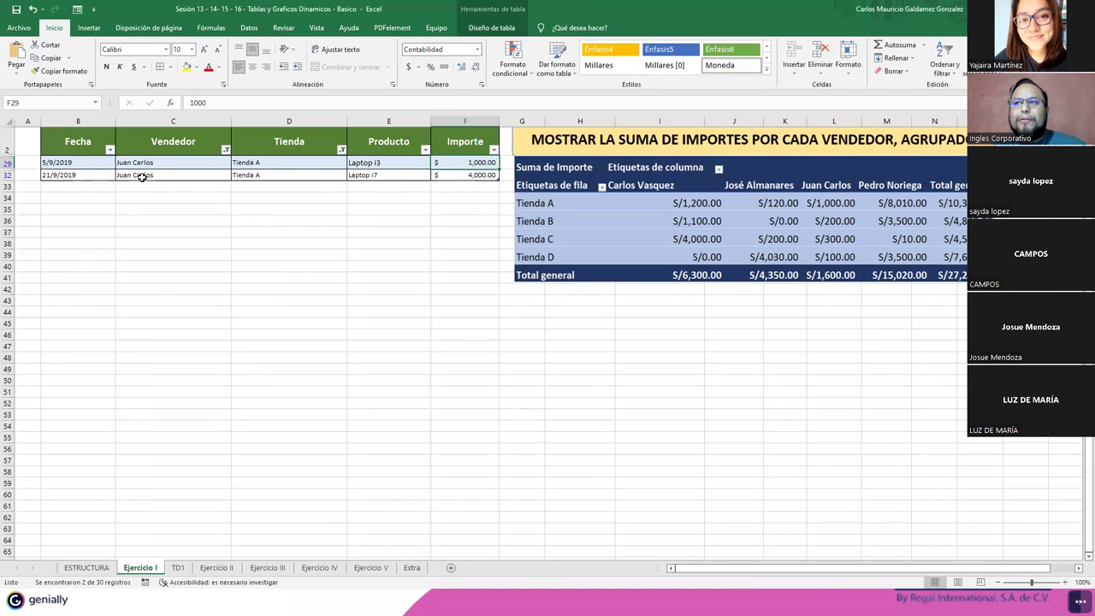
pyautogui.moveTo(73, 175); pyautogui.dragTo(465, 176)
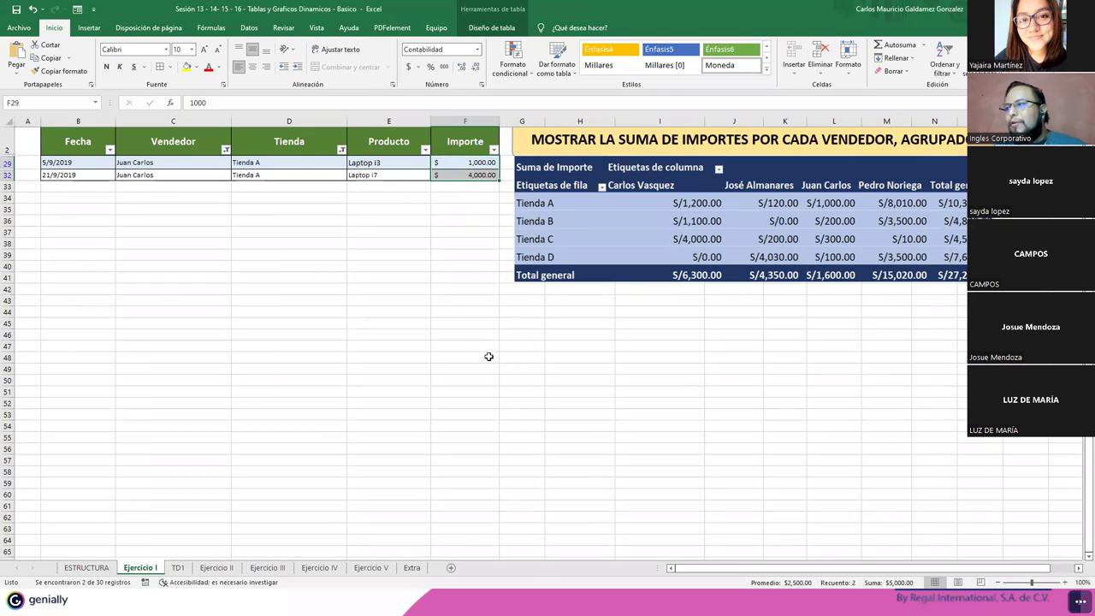
# Compare the third vendor's Tienda A and first vendor's Tienda D amounts on TD1 with the Ejercicio I example image
pyautogui.click(177, 567)
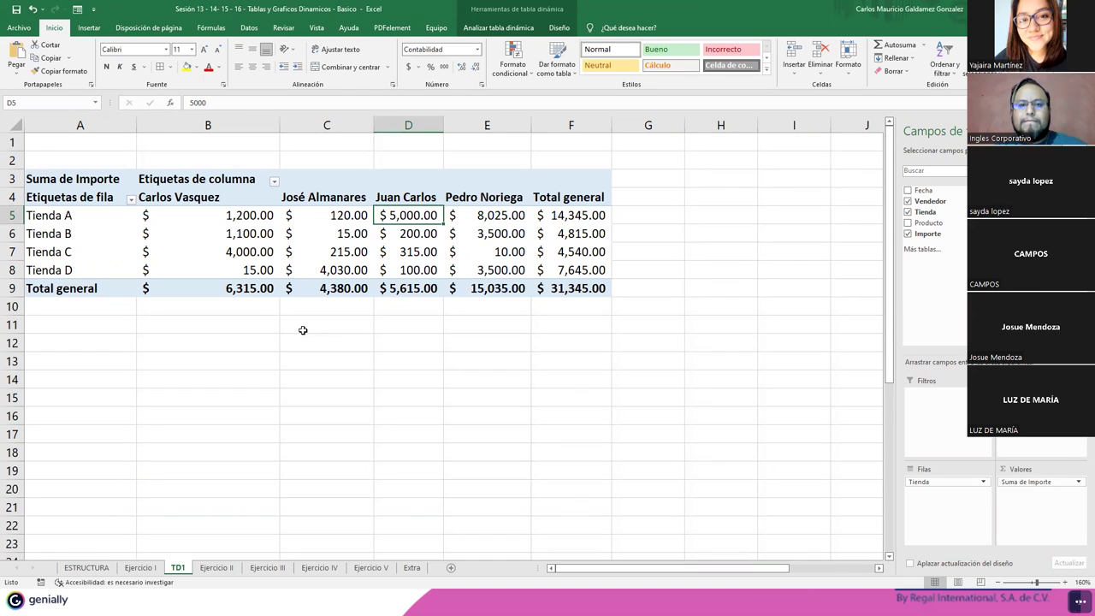
pyautogui.click(348, 341)
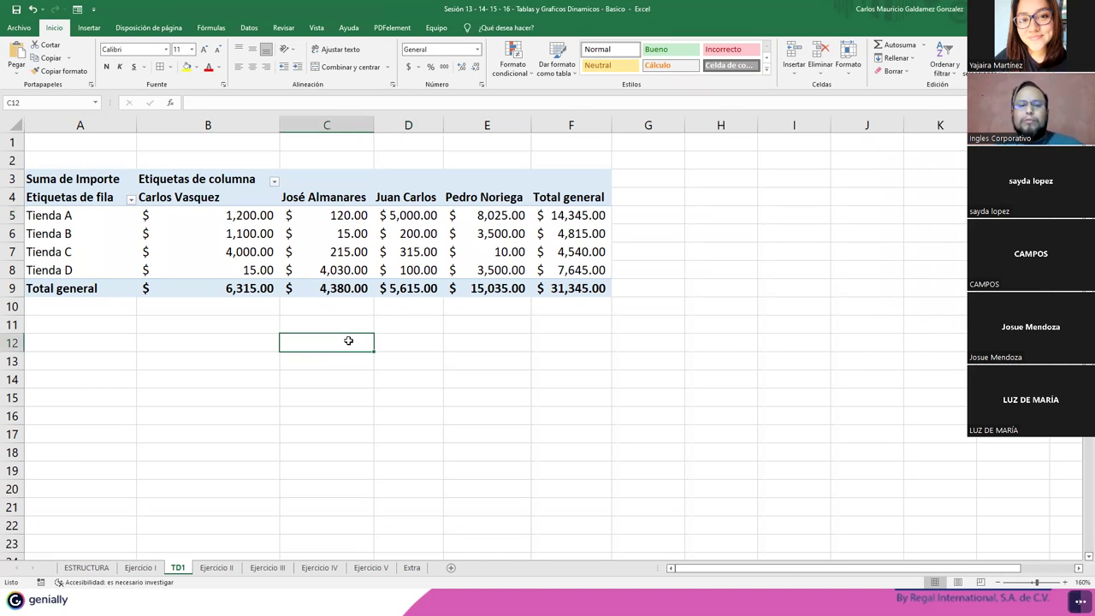
pyautogui.click(197, 270)
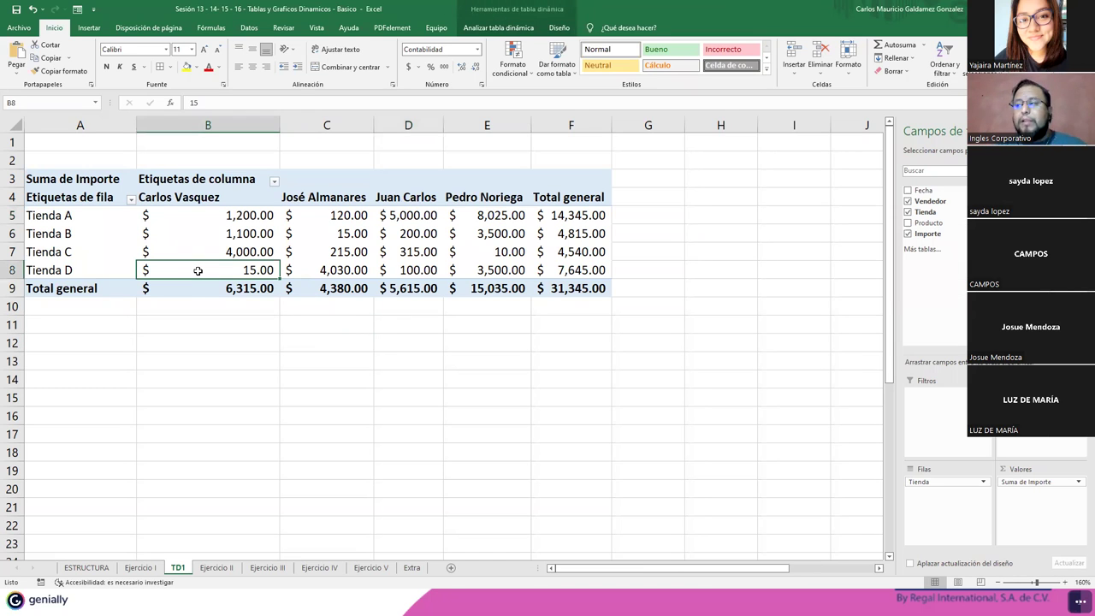
pyautogui.click(140, 568)
pyautogui.click(665, 207)
pyautogui.scroll(1, 724, 139)
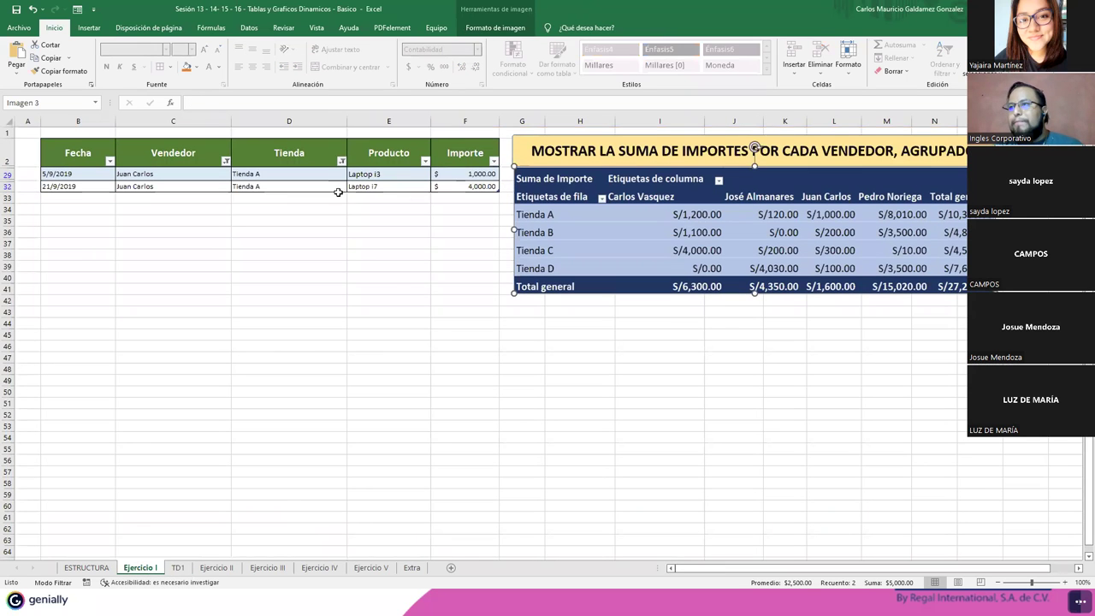
# Clear the Tienda and Vendedor filters on Ejercicio I by selecting all stores and all vendors
pyautogui.click(341, 161)
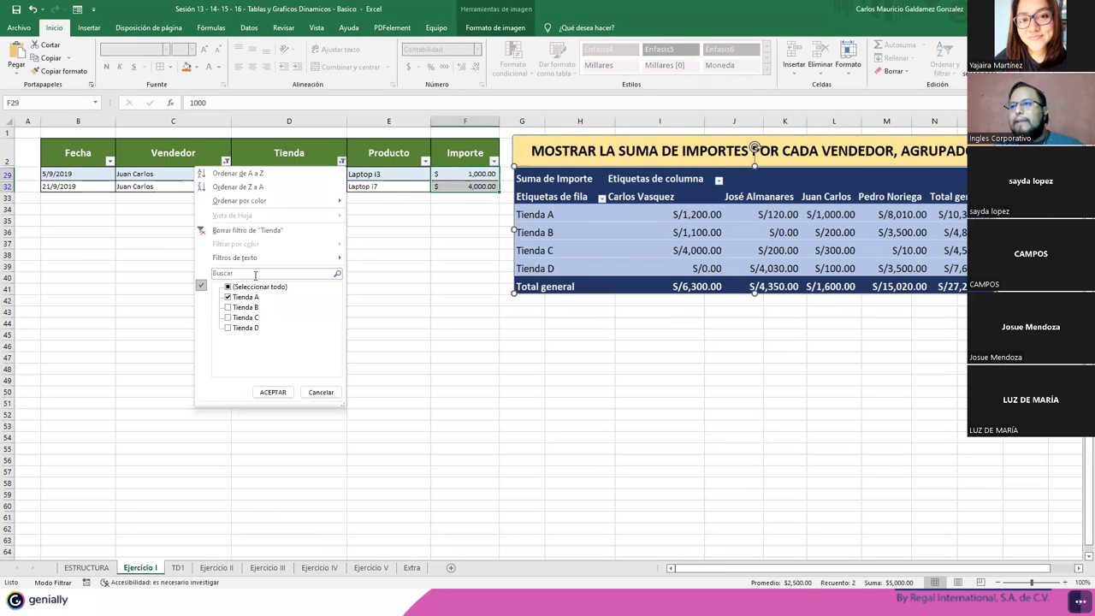
pyautogui.click(228, 289)
pyautogui.click(272, 392)
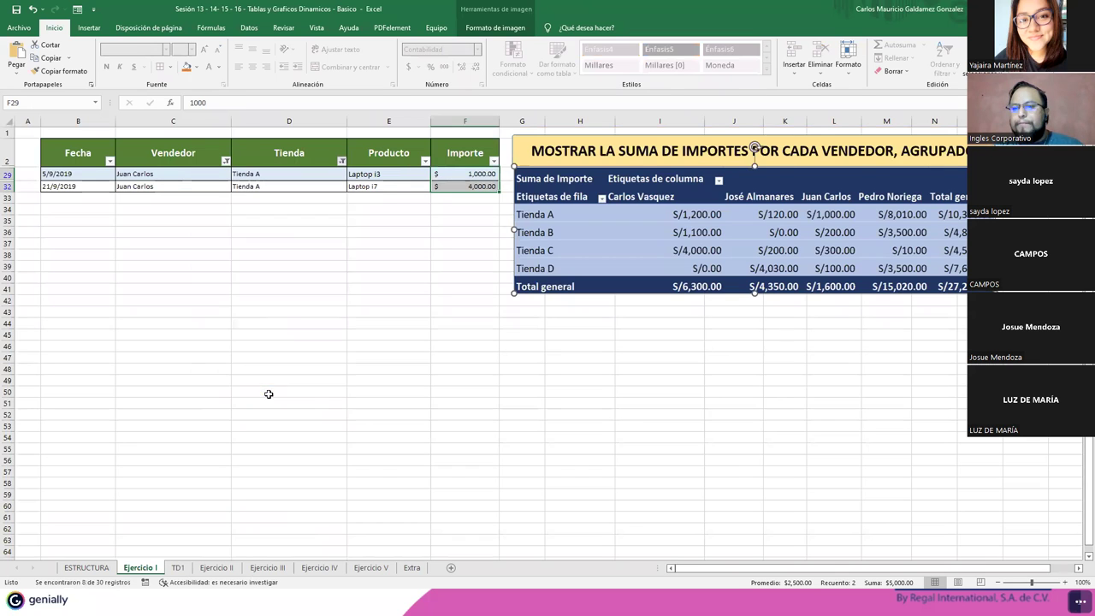
pyautogui.click(225, 160)
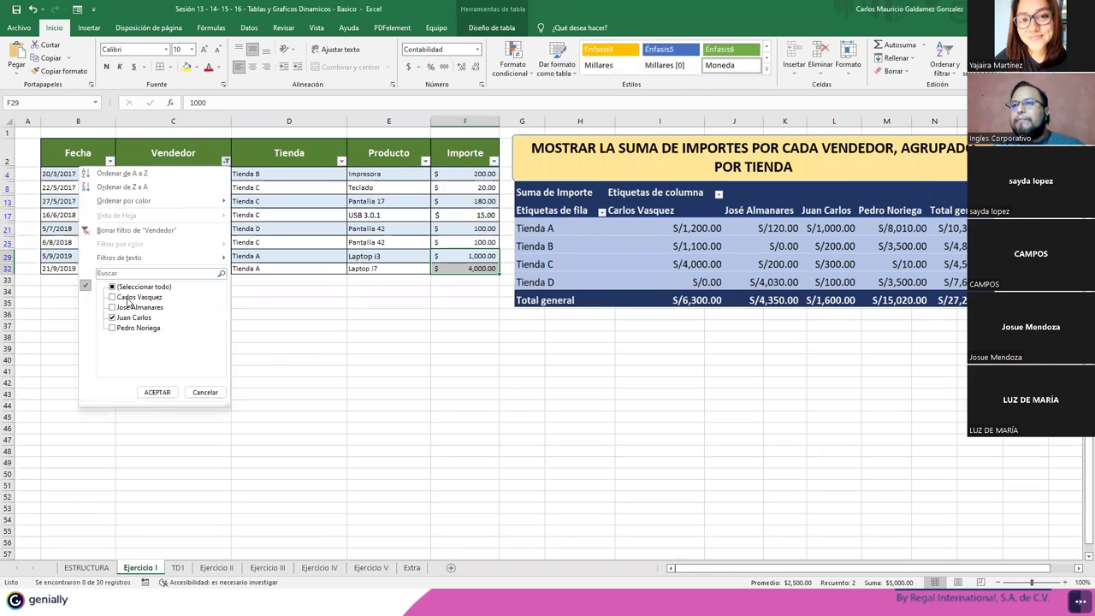
pyautogui.click(162, 391)
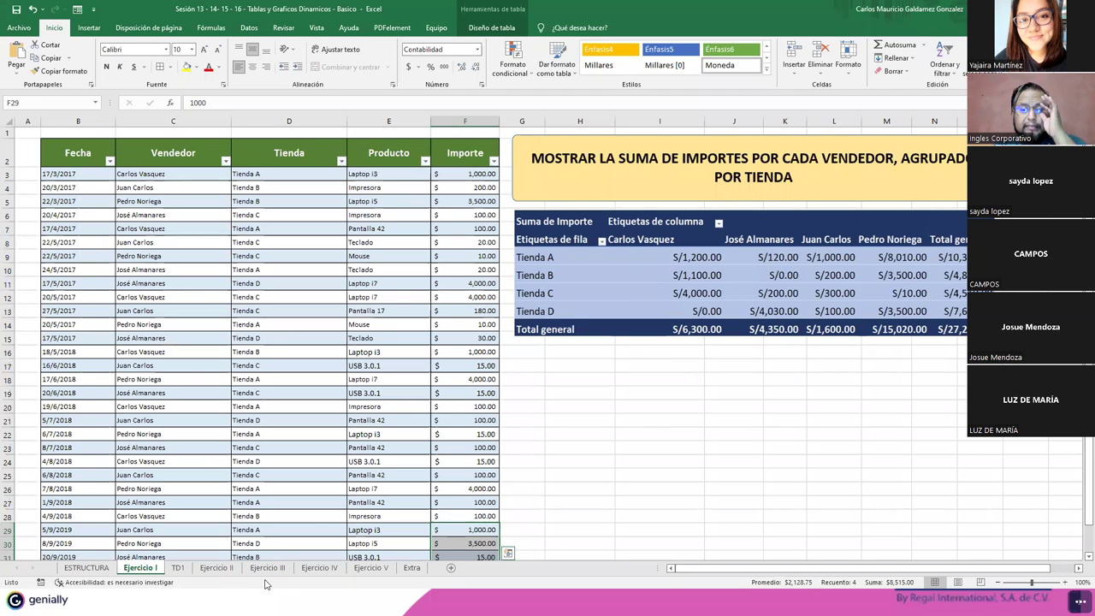
# Review the Ejercicio II task and add Fecha below Tienda in the TD1 pivot table's rows
pyautogui.click(217, 569)
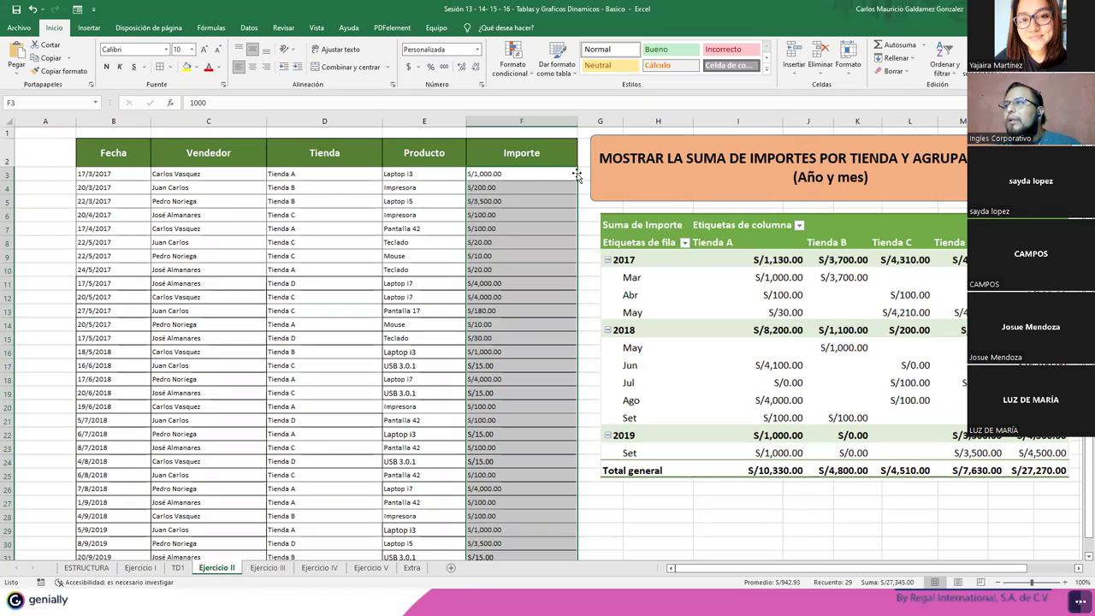
pyautogui.click(761, 162)
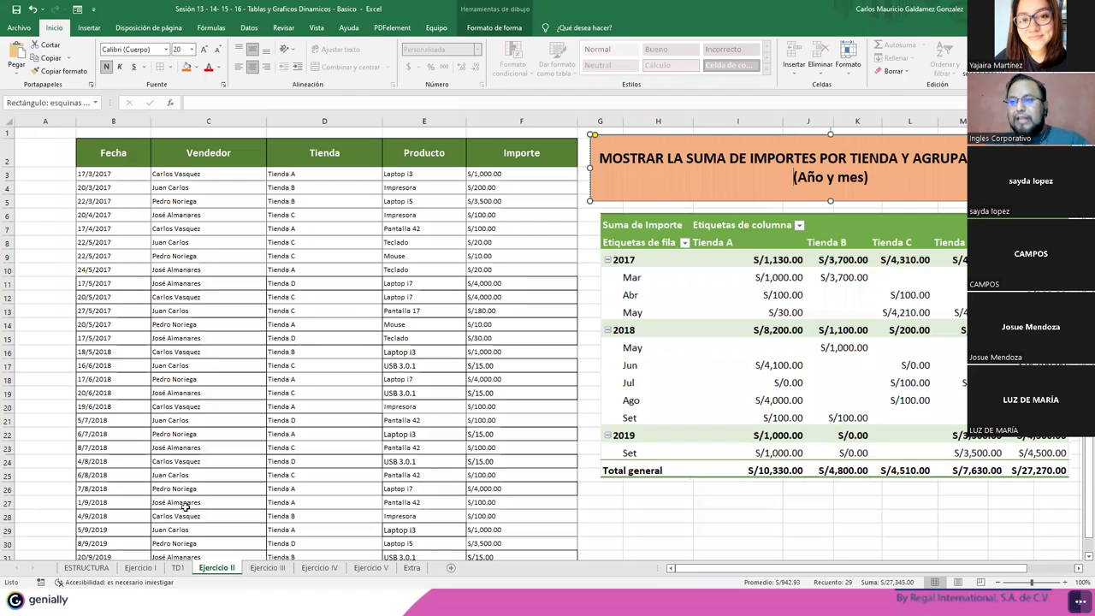
pyautogui.click(178, 568)
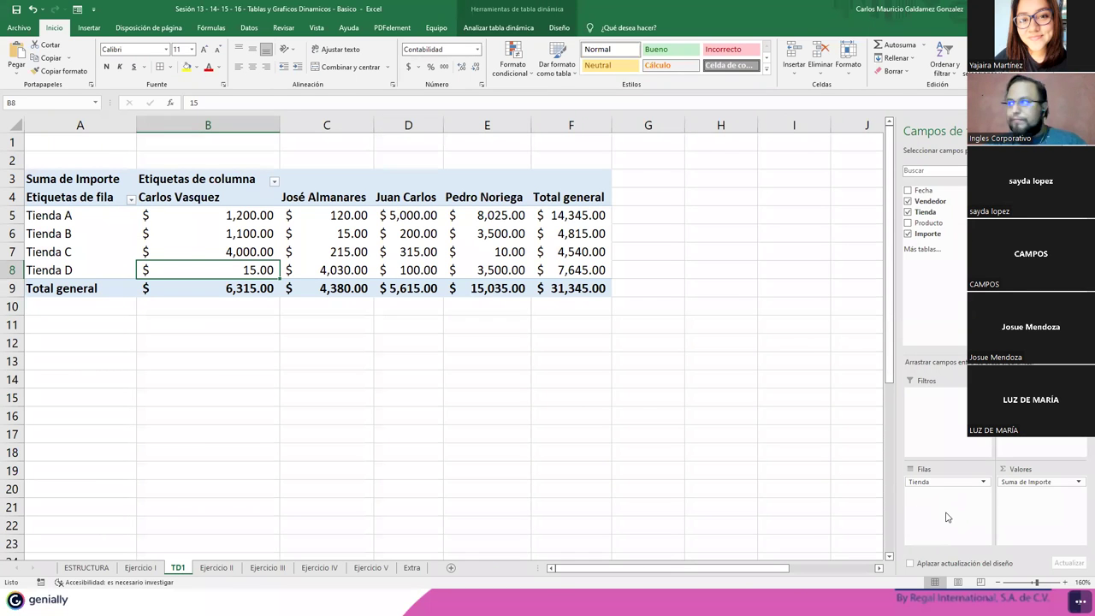
pyautogui.moveTo(923, 190); pyautogui.dragTo(949, 511)
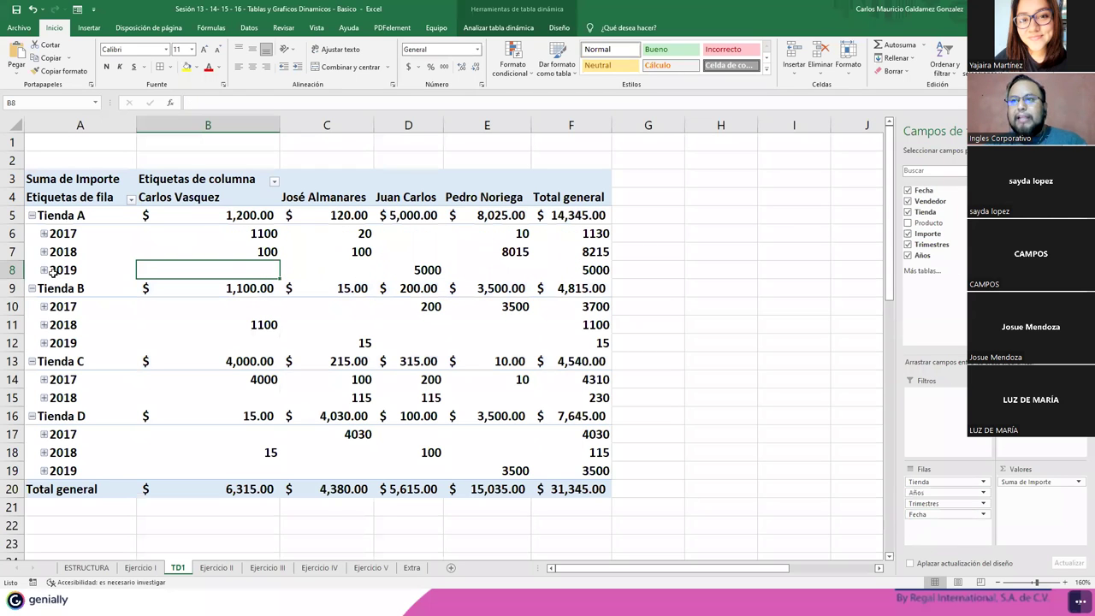
# Expand 2017 and its Trim.1 group under Tienda A to show the month level
pyautogui.click(45, 233)
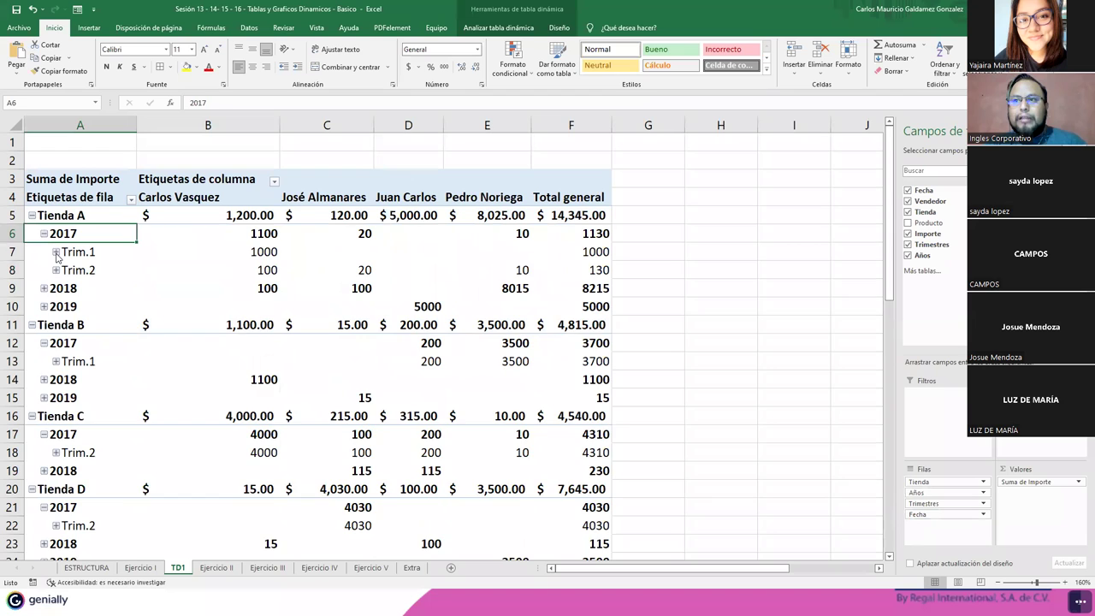
pyautogui.click(56, 252)
pyautogui.click(79, 270)
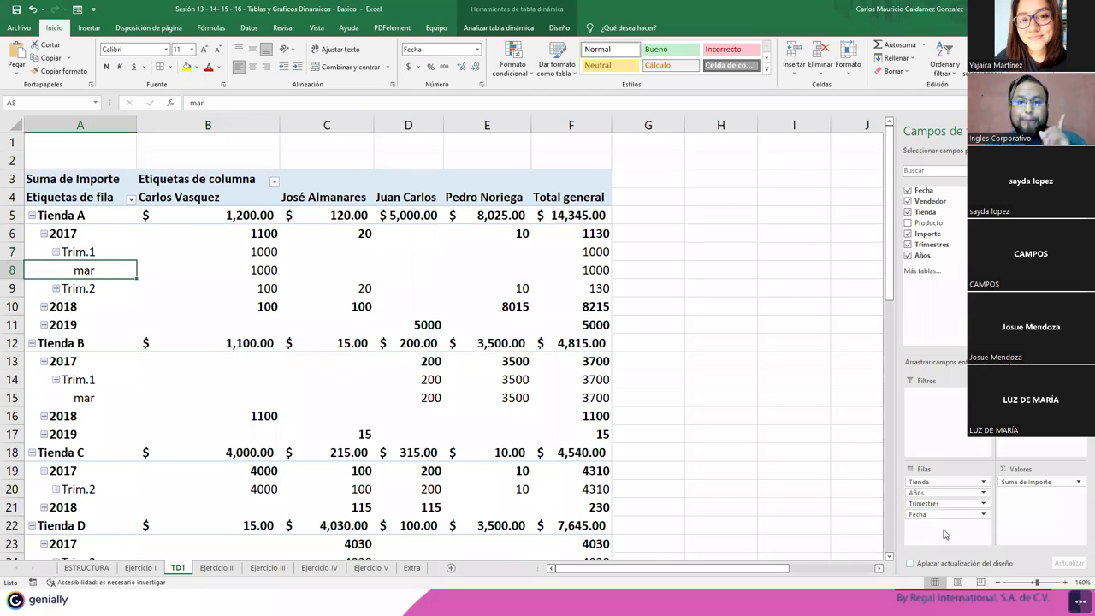
# Check the Ejercicio II example's year and month layout and remove Trimestres from the TD1 pivot table's rows
pyautogui.click(216, 567)
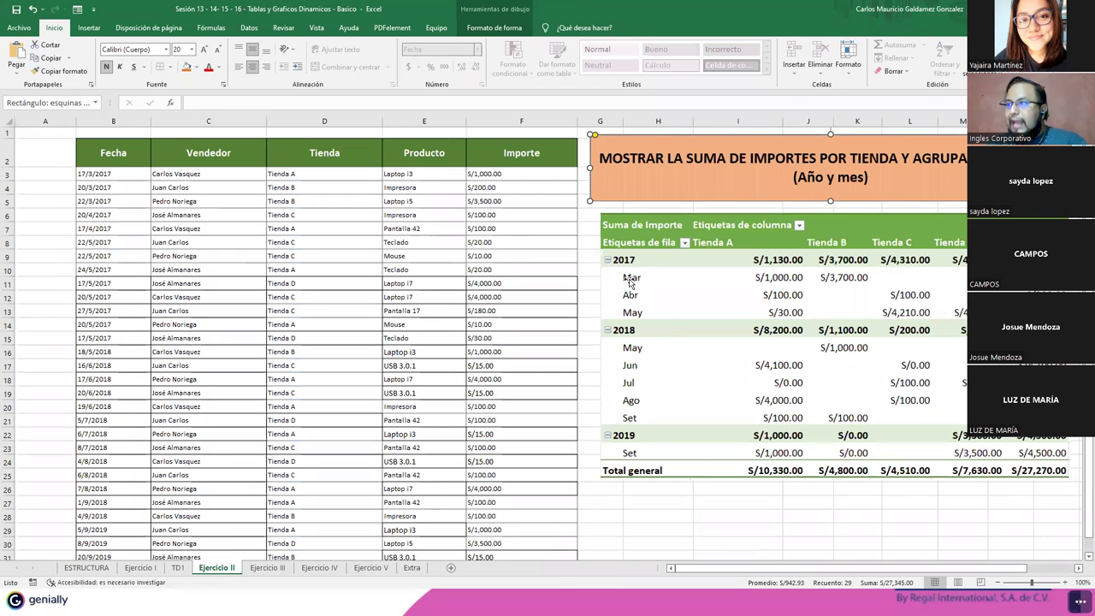
pyautogui.click(177, 567)
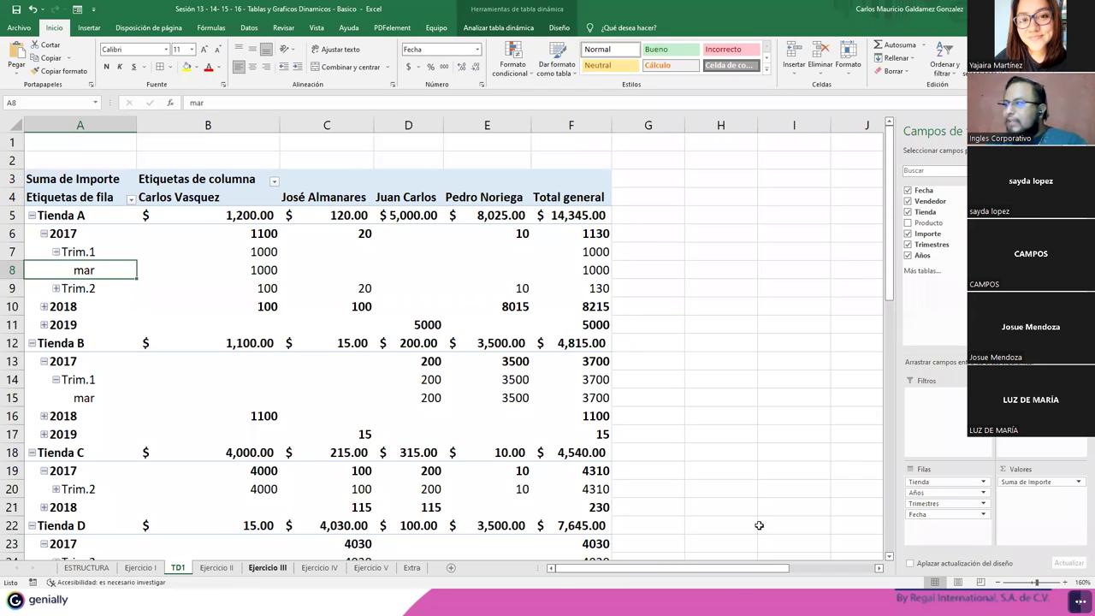
pyautogui.click(956, 504)
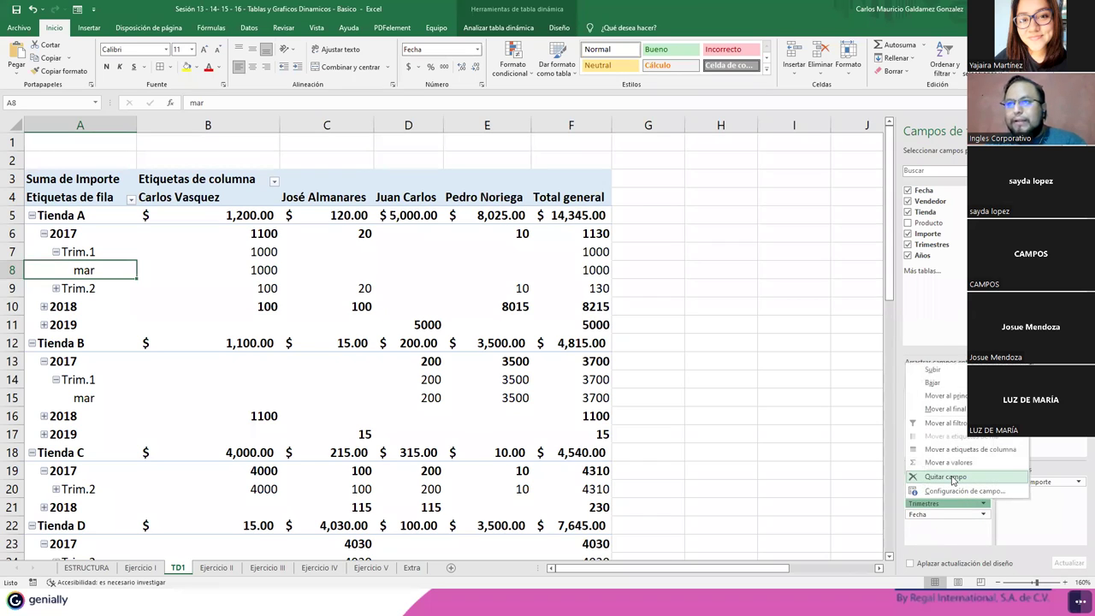
pyautogui.click(946, 476)
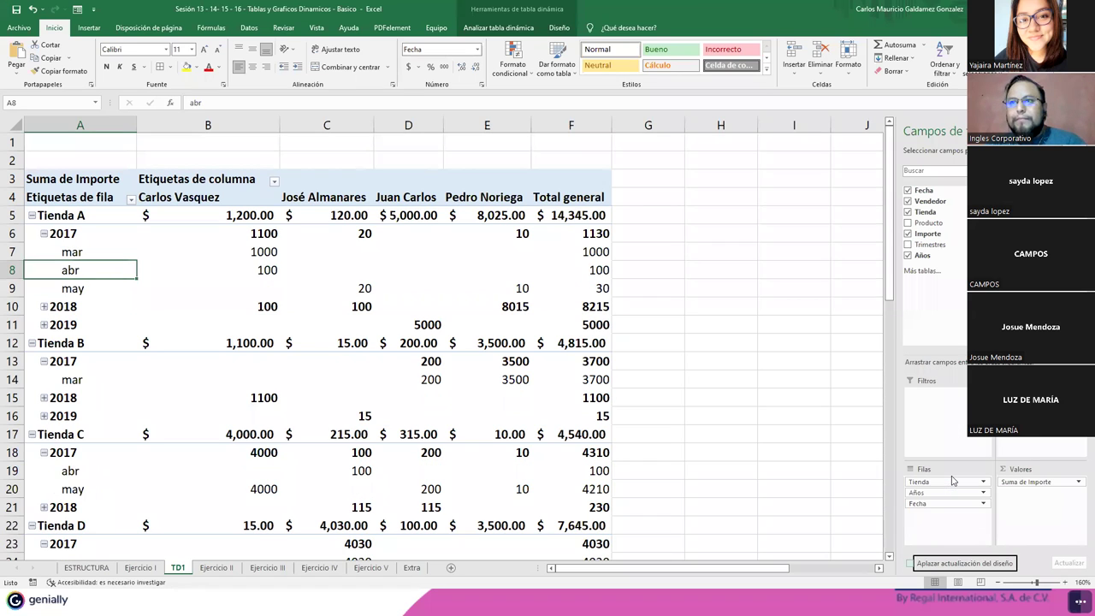
pyautogui.click(76, 251)
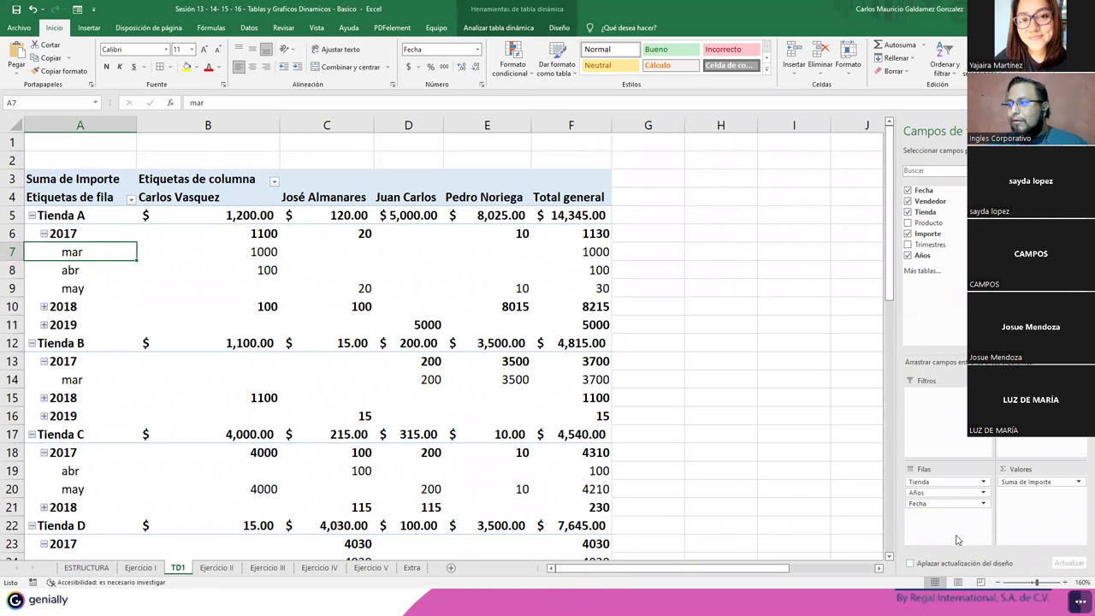
# Restore Trimestres in the TD1 pivot table's rows, and take that quarter field out of the rows again
pyautogui.moveTo(928, 212); pyautogui.dragTo(948, 225)
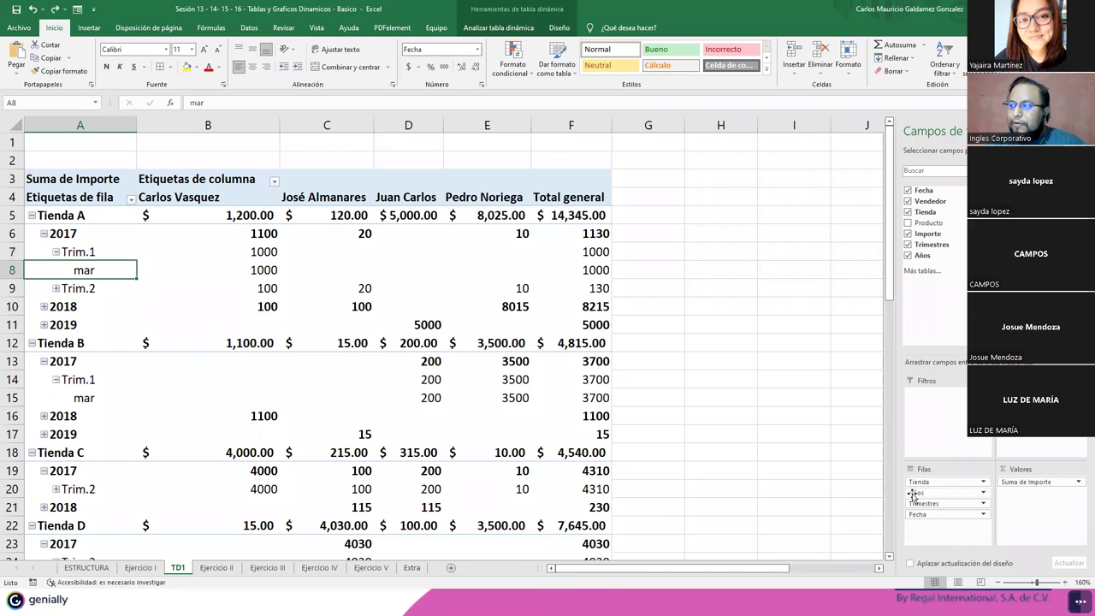
pyautogui.click(920, 503)
pyautogui.click(923, 515)
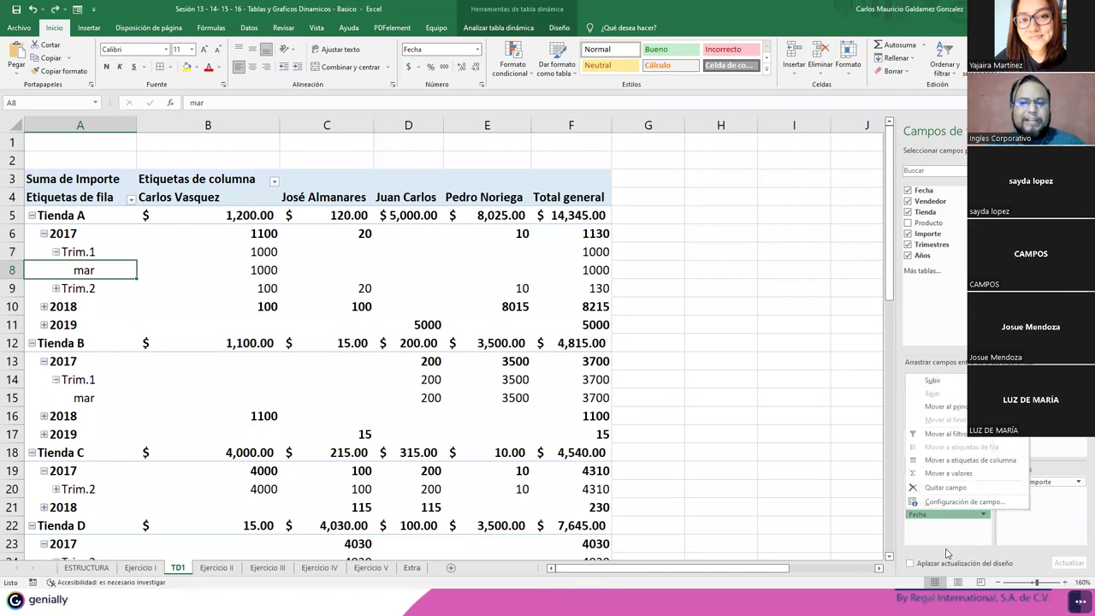
pyautogui.click(943, 548)
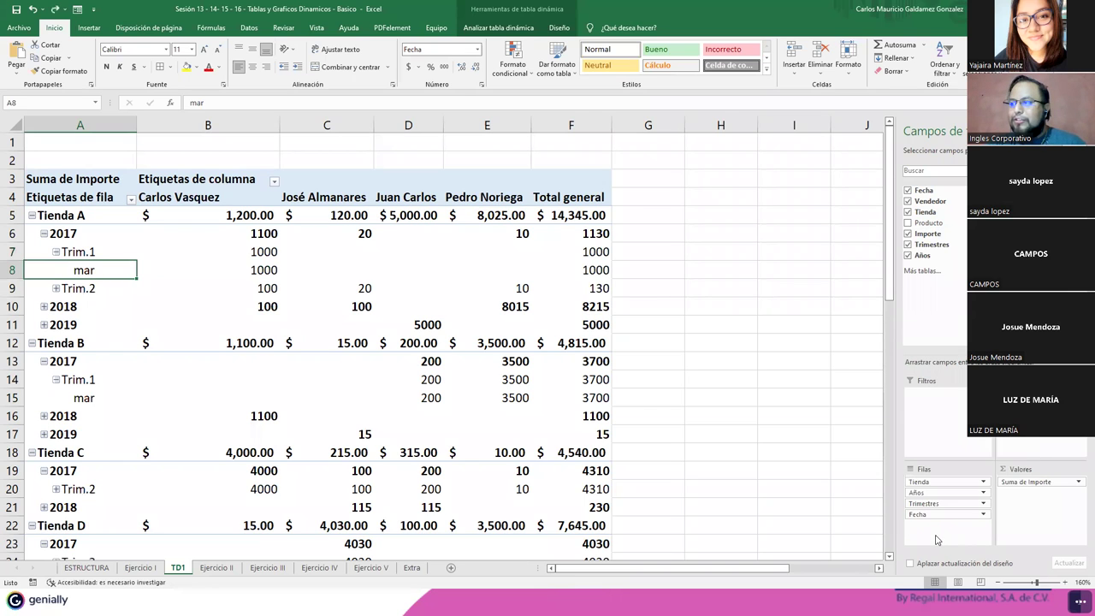
pyautogui.click(919, 494)
pyautogui.click(932, 520)
pyautogui.click(933, 515)
pyautogui.click(962, 541)
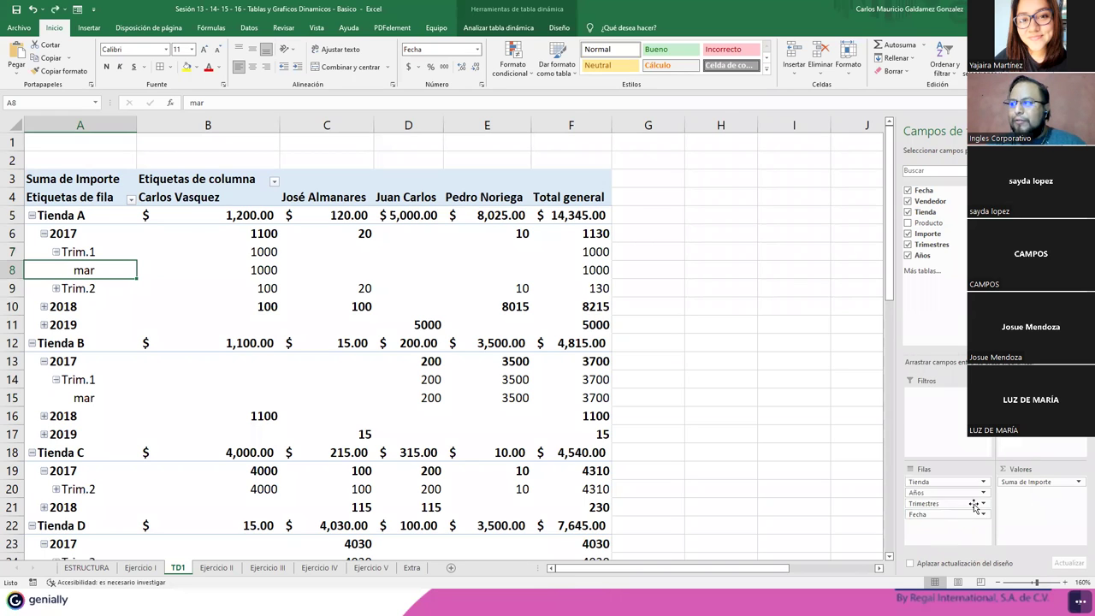
pyautogui.click(960, 503)
pyautogui.click(947, 477)
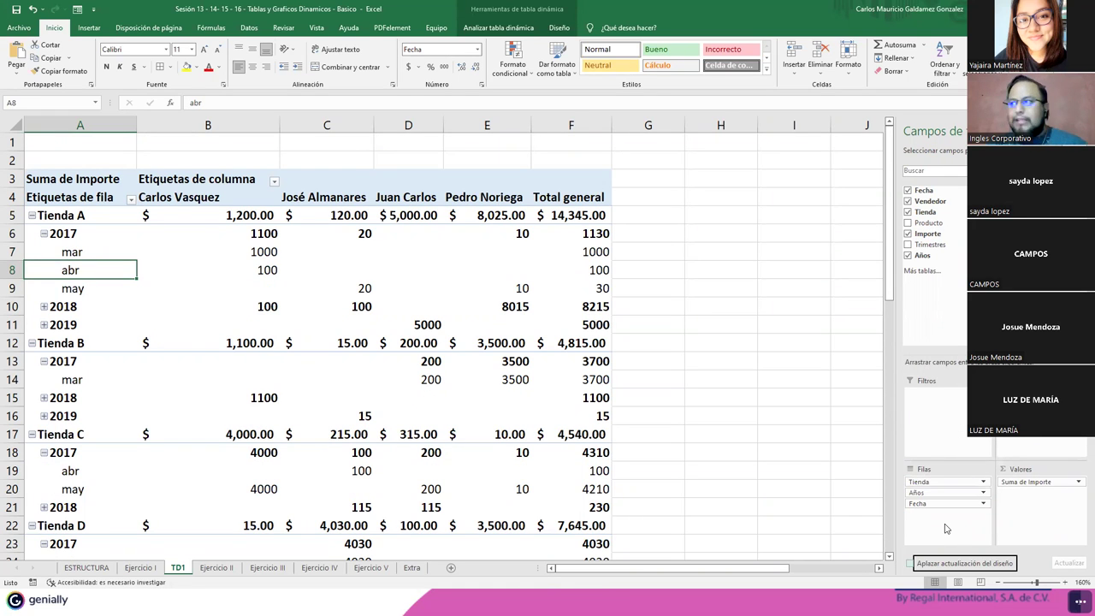
# Undo the TD1 pivot changes back past the year, quarter and month grouping, and return to the Ejercicio II sheet
pyautogui.hotkey('ctrl', 'z')
pyautogui.hotkey('ctrl', 'z')
pyautogui.hotkey('ctrl', 'z')
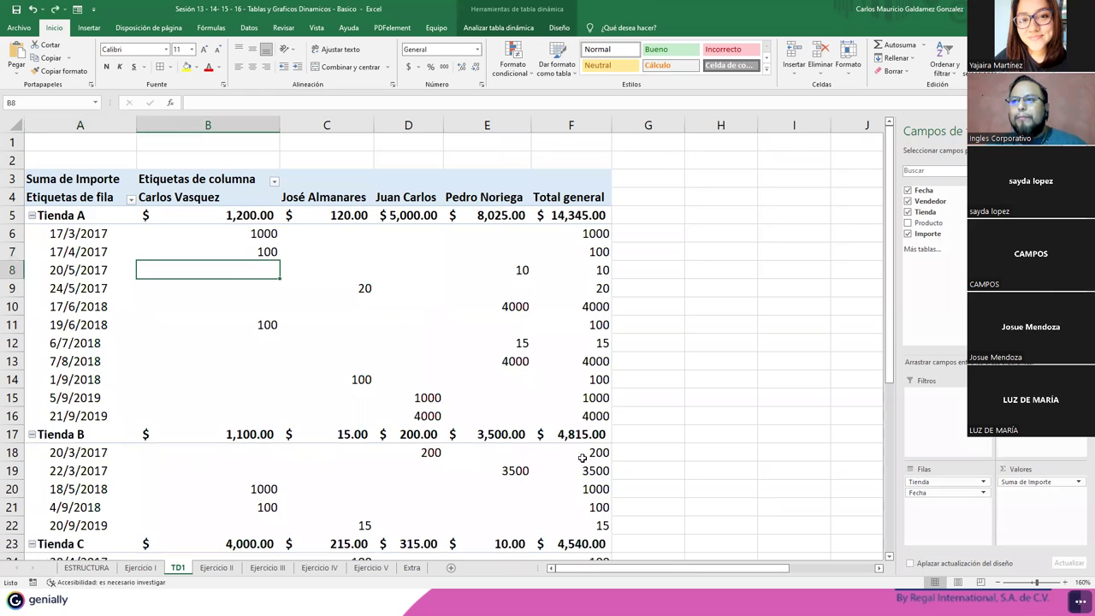
pyautogui.hotkey('ctrl', 'z')
pyautogui.click(218, 568)
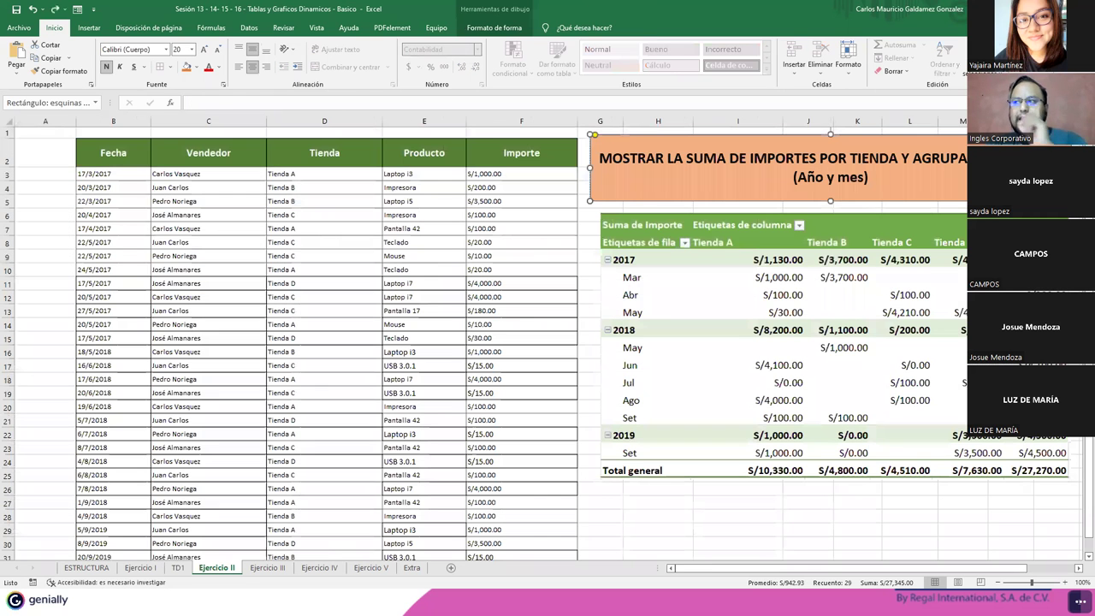
pyautogui.click(402, 436)
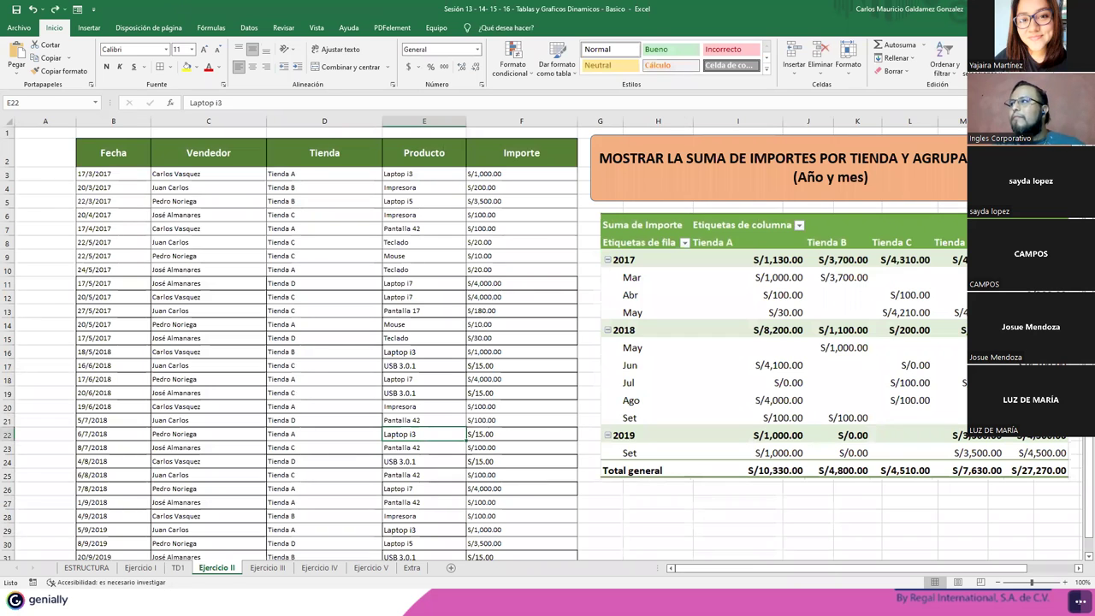
# Switch to the Tabla Dinamica workbook and close it, saving its changes
pyautogui.hotkey('alt', 'Tab')
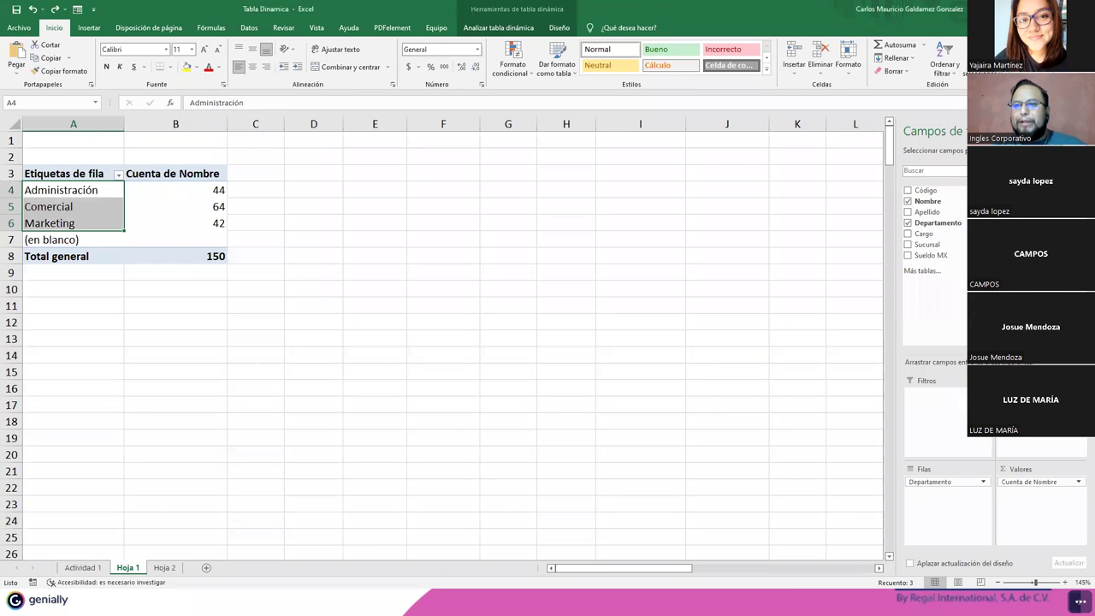
pyautogui.hotkey('ctrl', 'w')
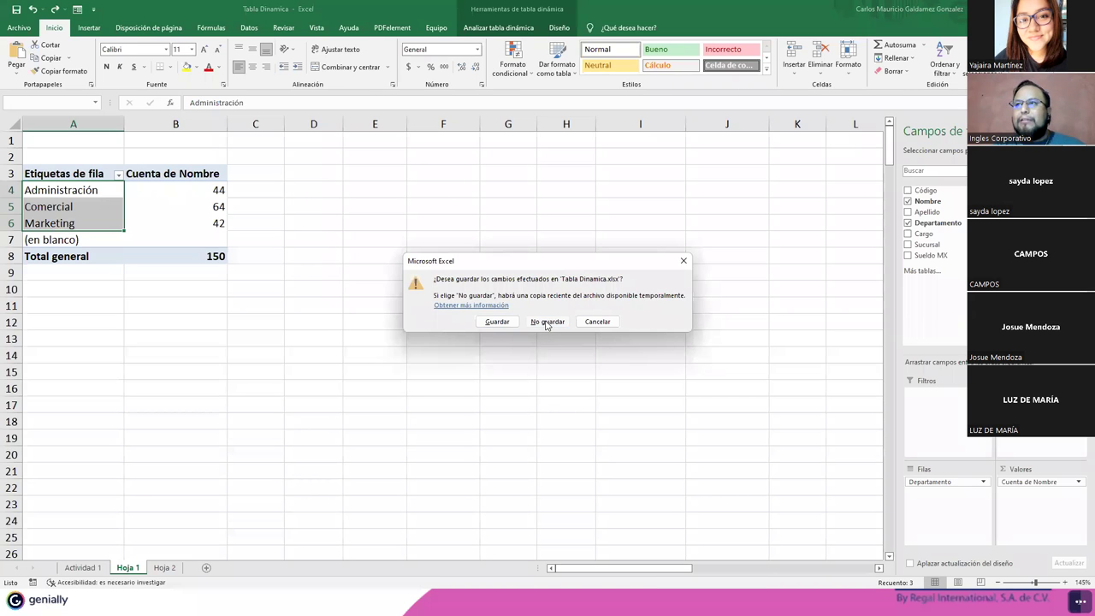
pyautogui.click(502, 322)
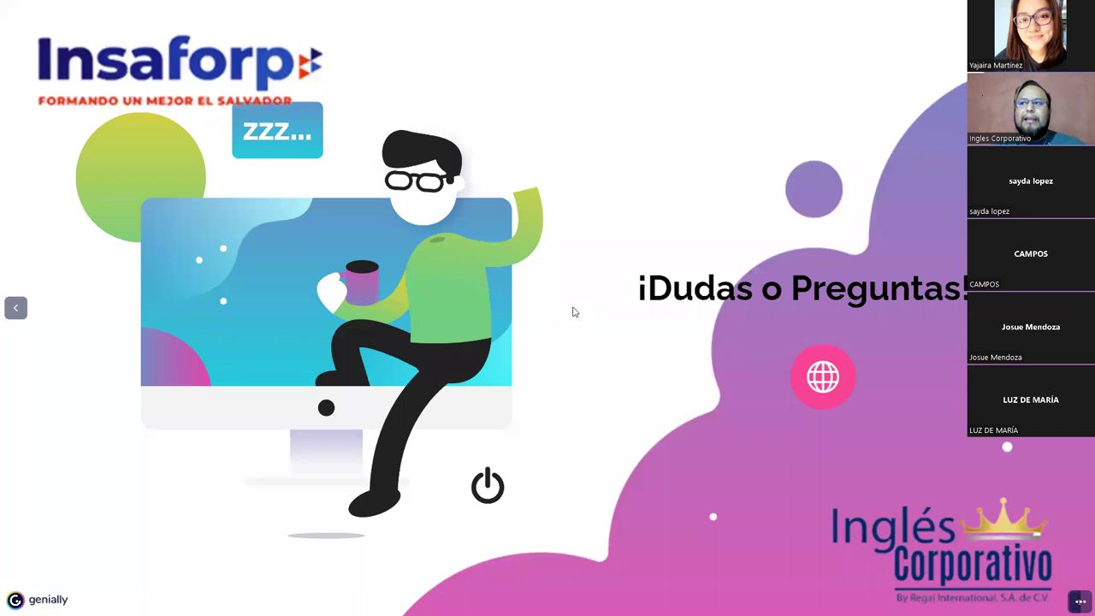